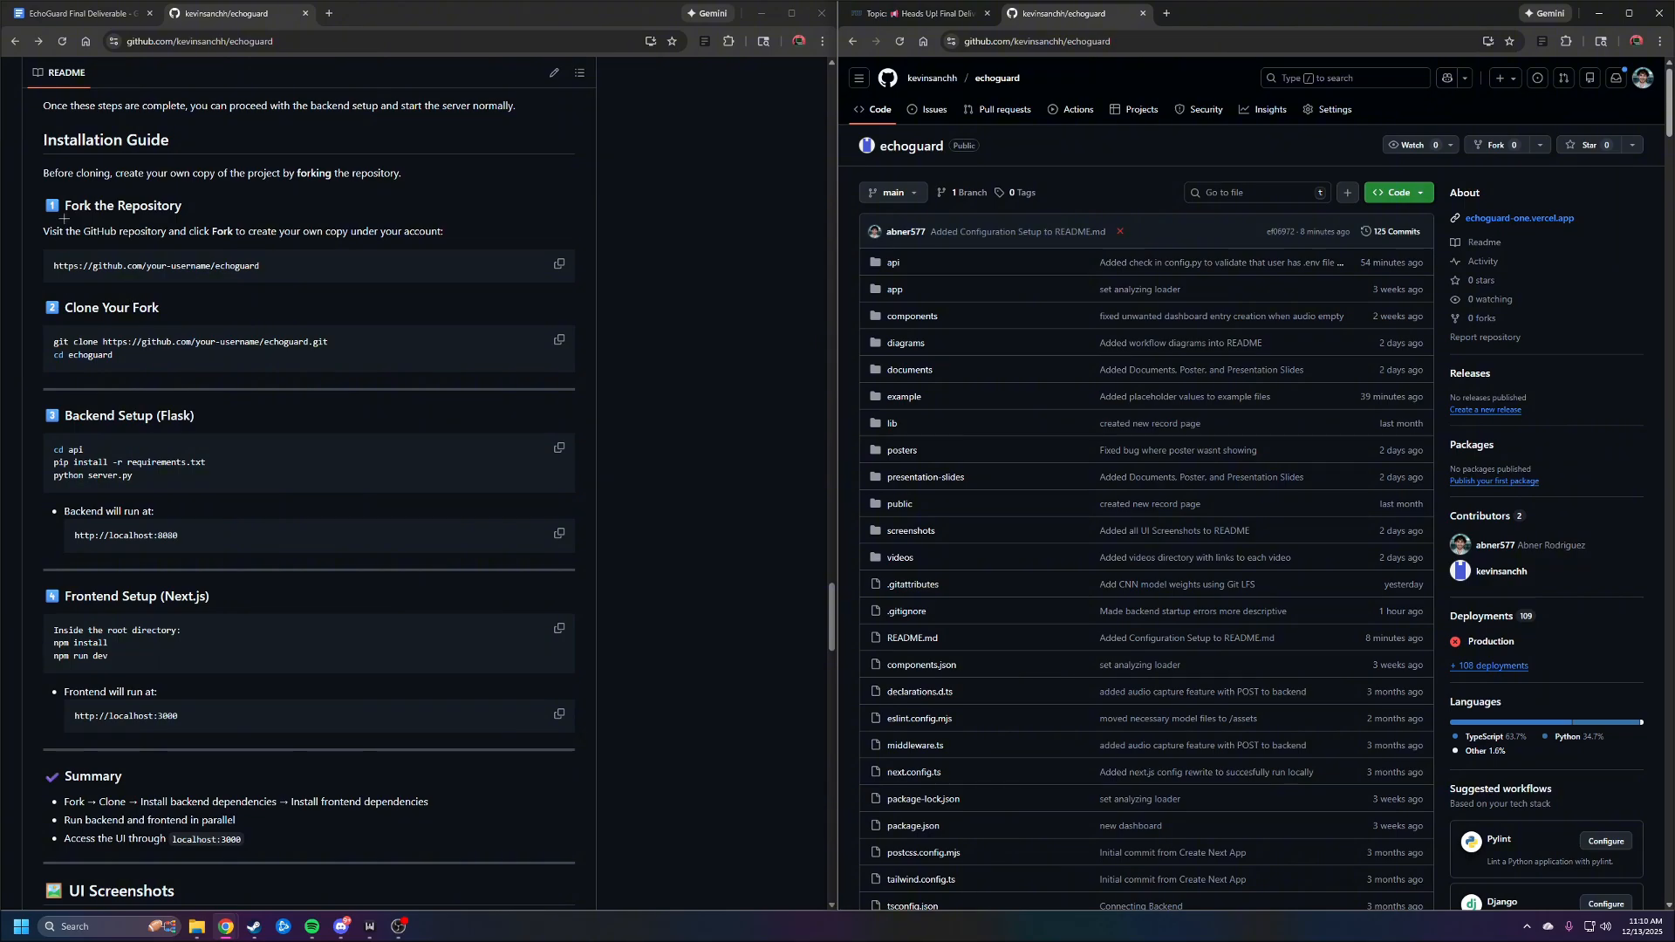
# Copy the HTTPS clone URL of the echoguard repository from GitHub
pyautogui.moveTo(34, 206); pyautogui.dragTo(213, 205)
pyautogui.click(217, 206)
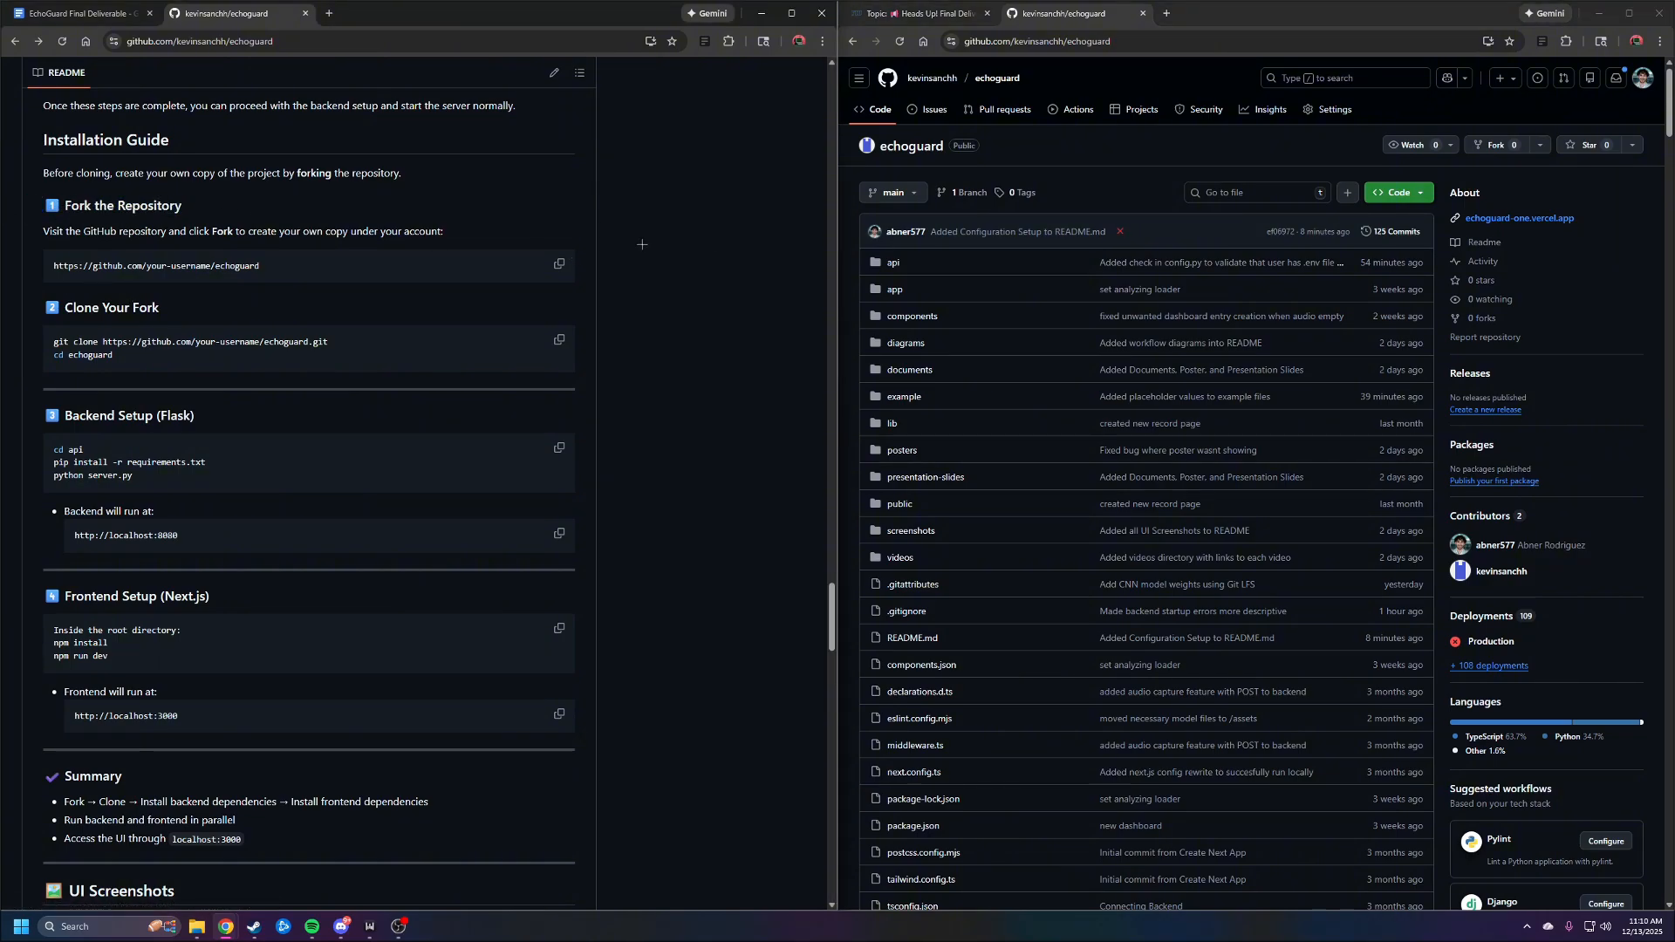
pyautogui.click(1418, 195)
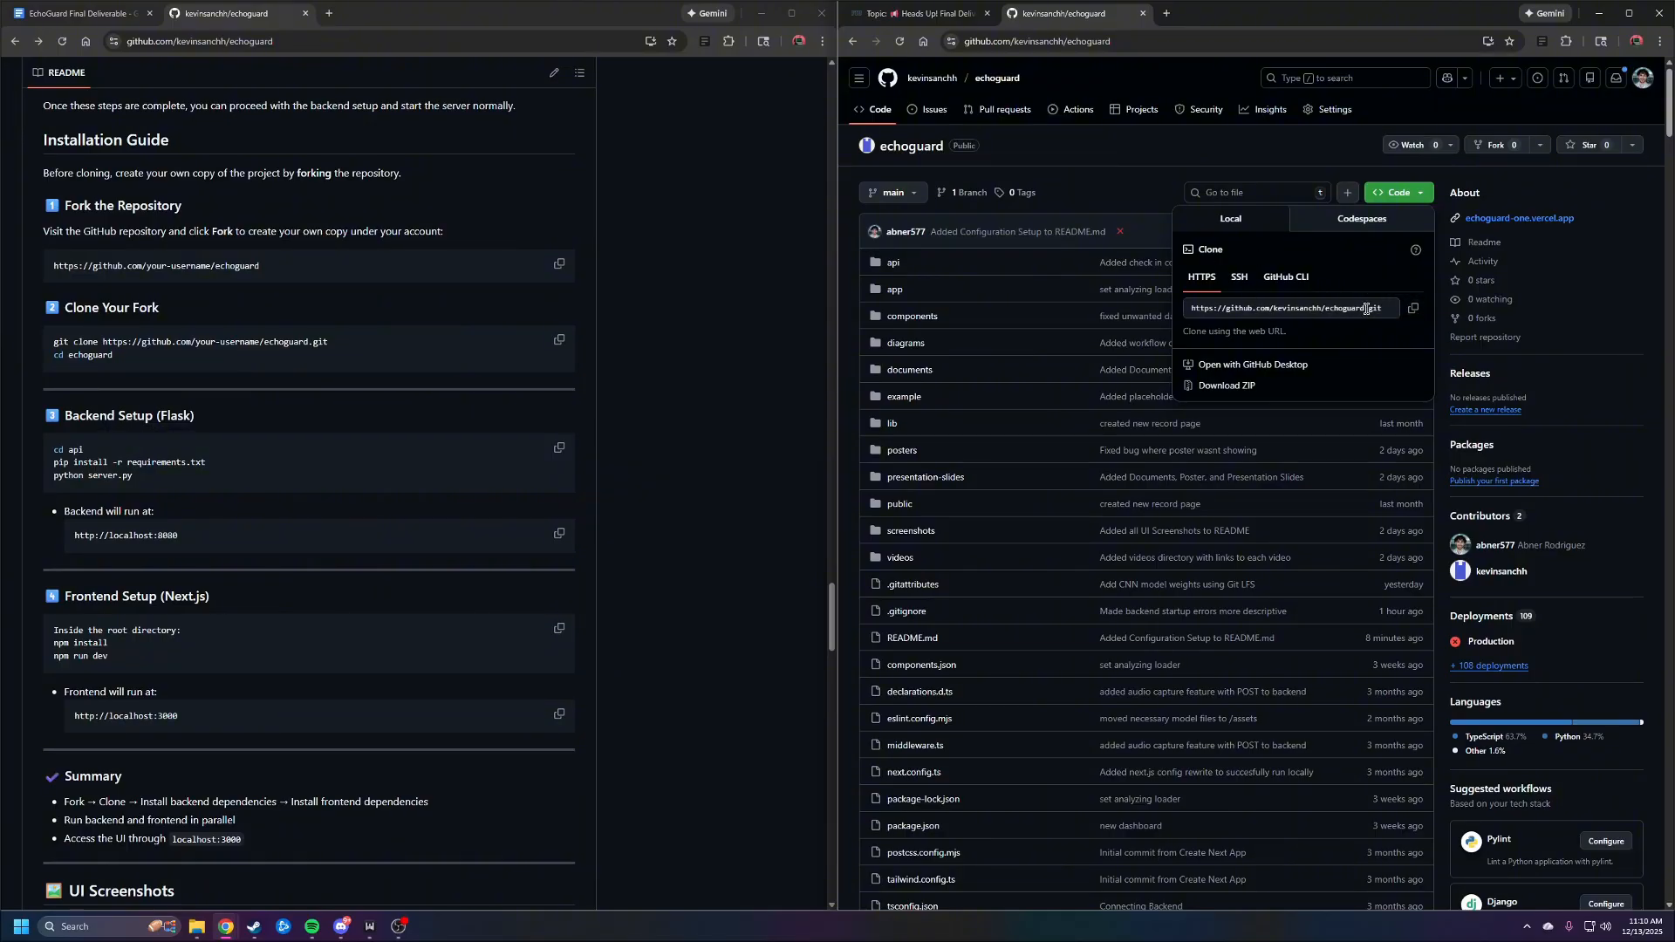
pyautogui.click(1414, 310)
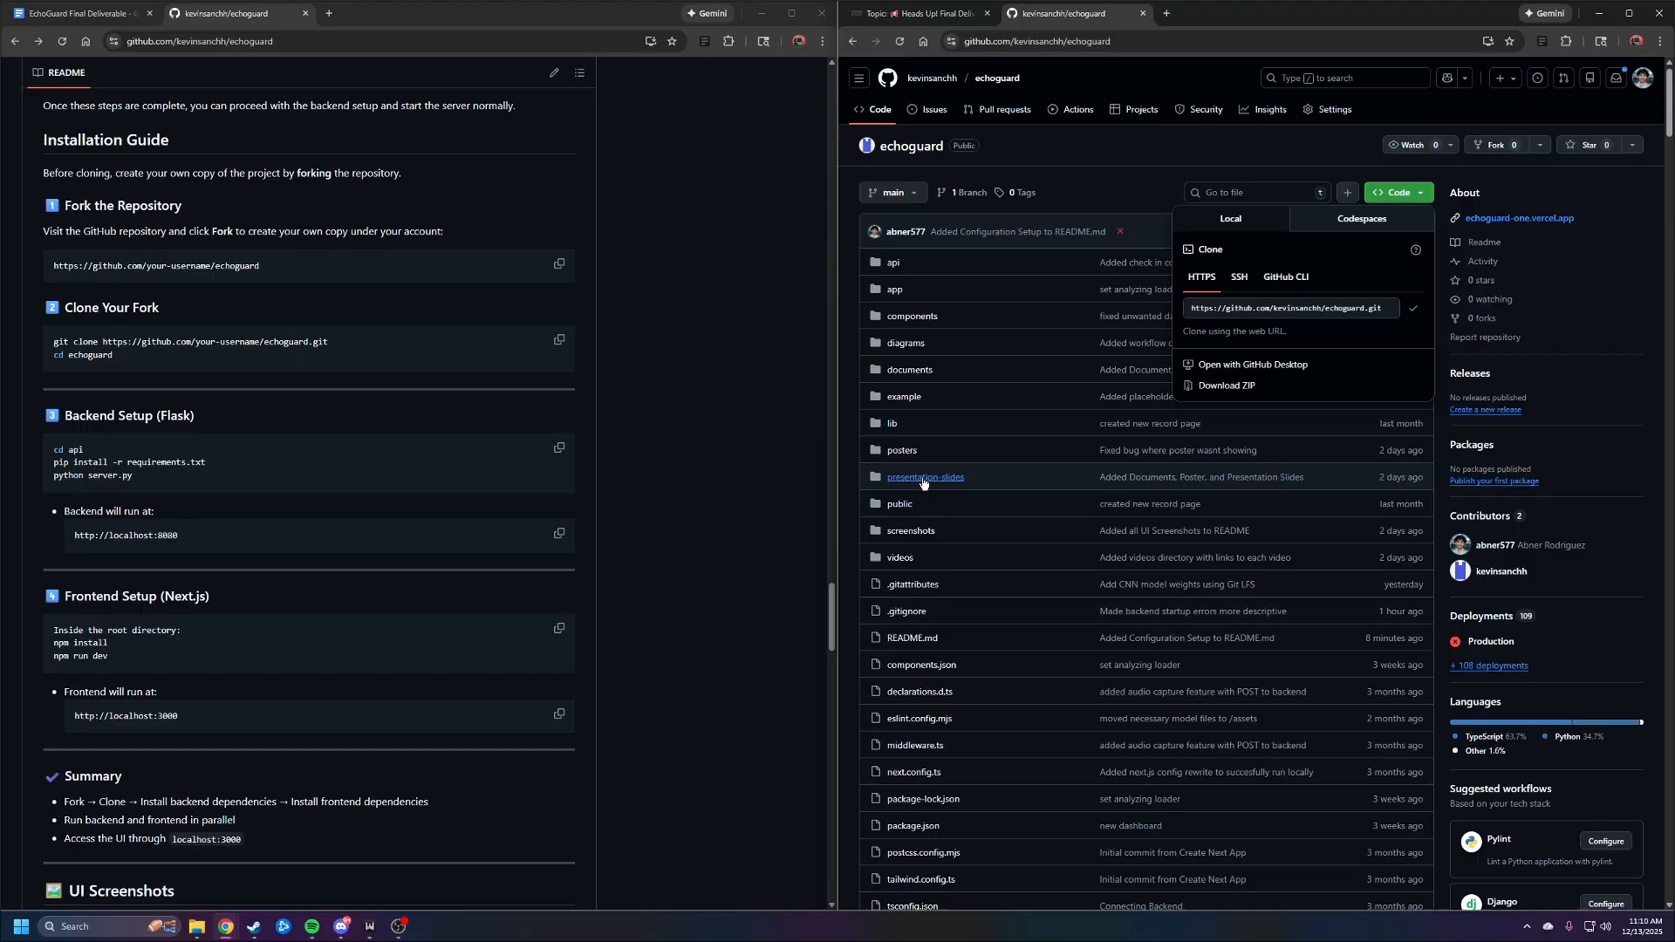
pyautogui.click(1421, 194)
# Create a new folder named MyEchoGuard in the Downloads directory
pyautogui.click(200, 932)
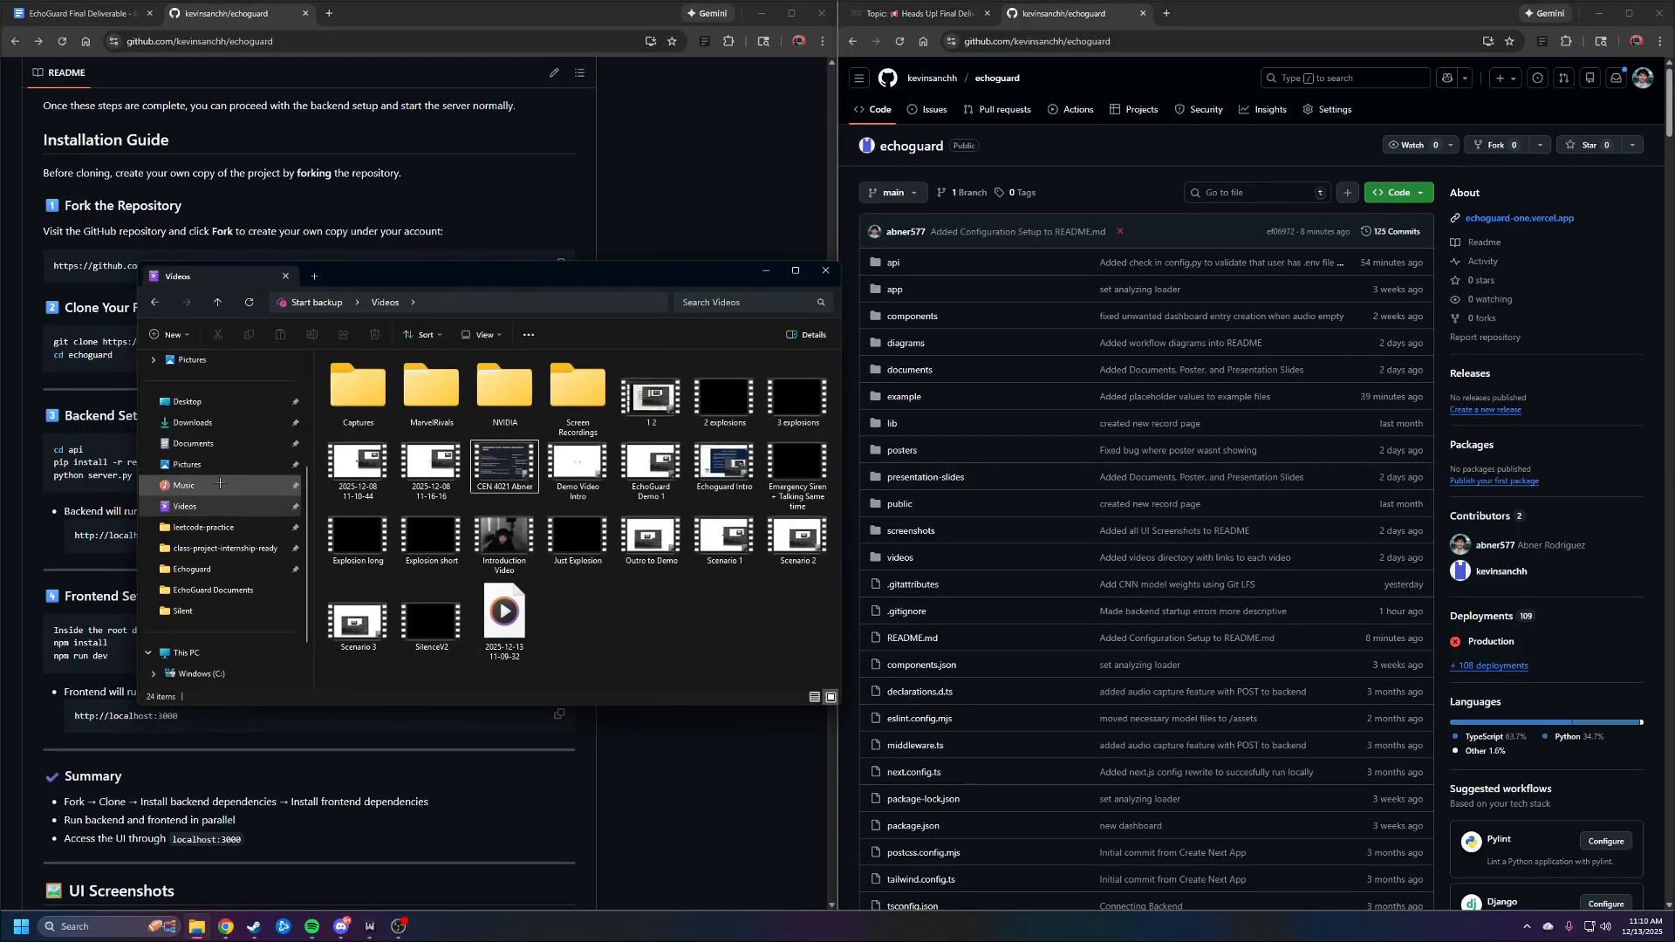
pyautogui.click(208, 427)
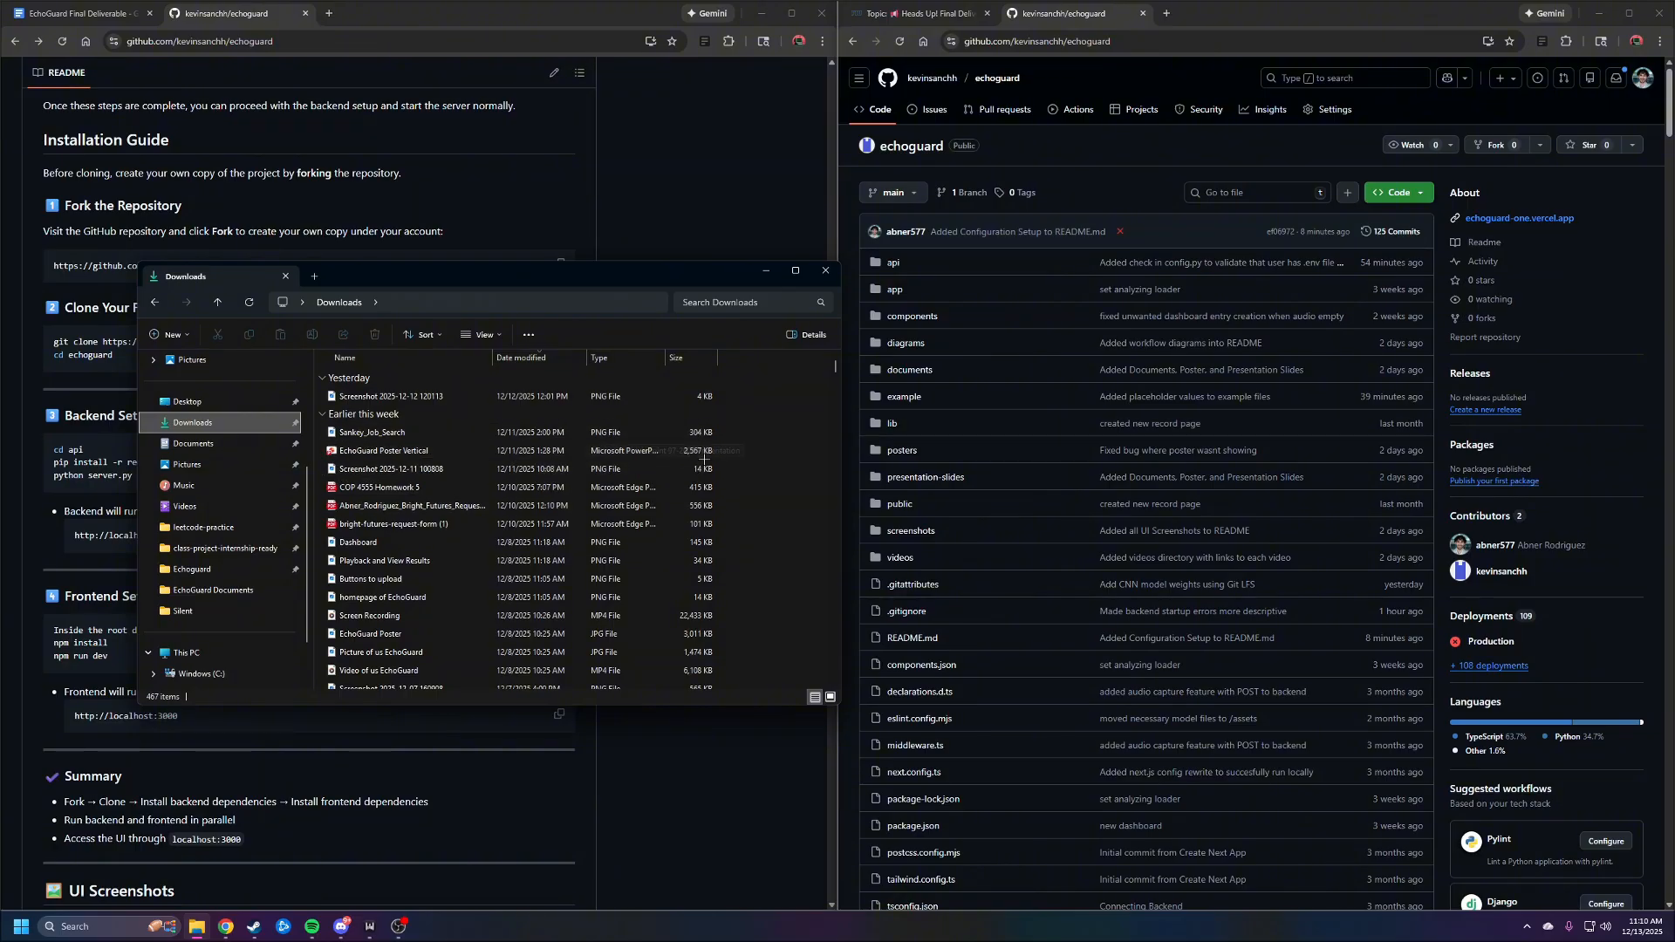
pyautogui.click(766, 417)
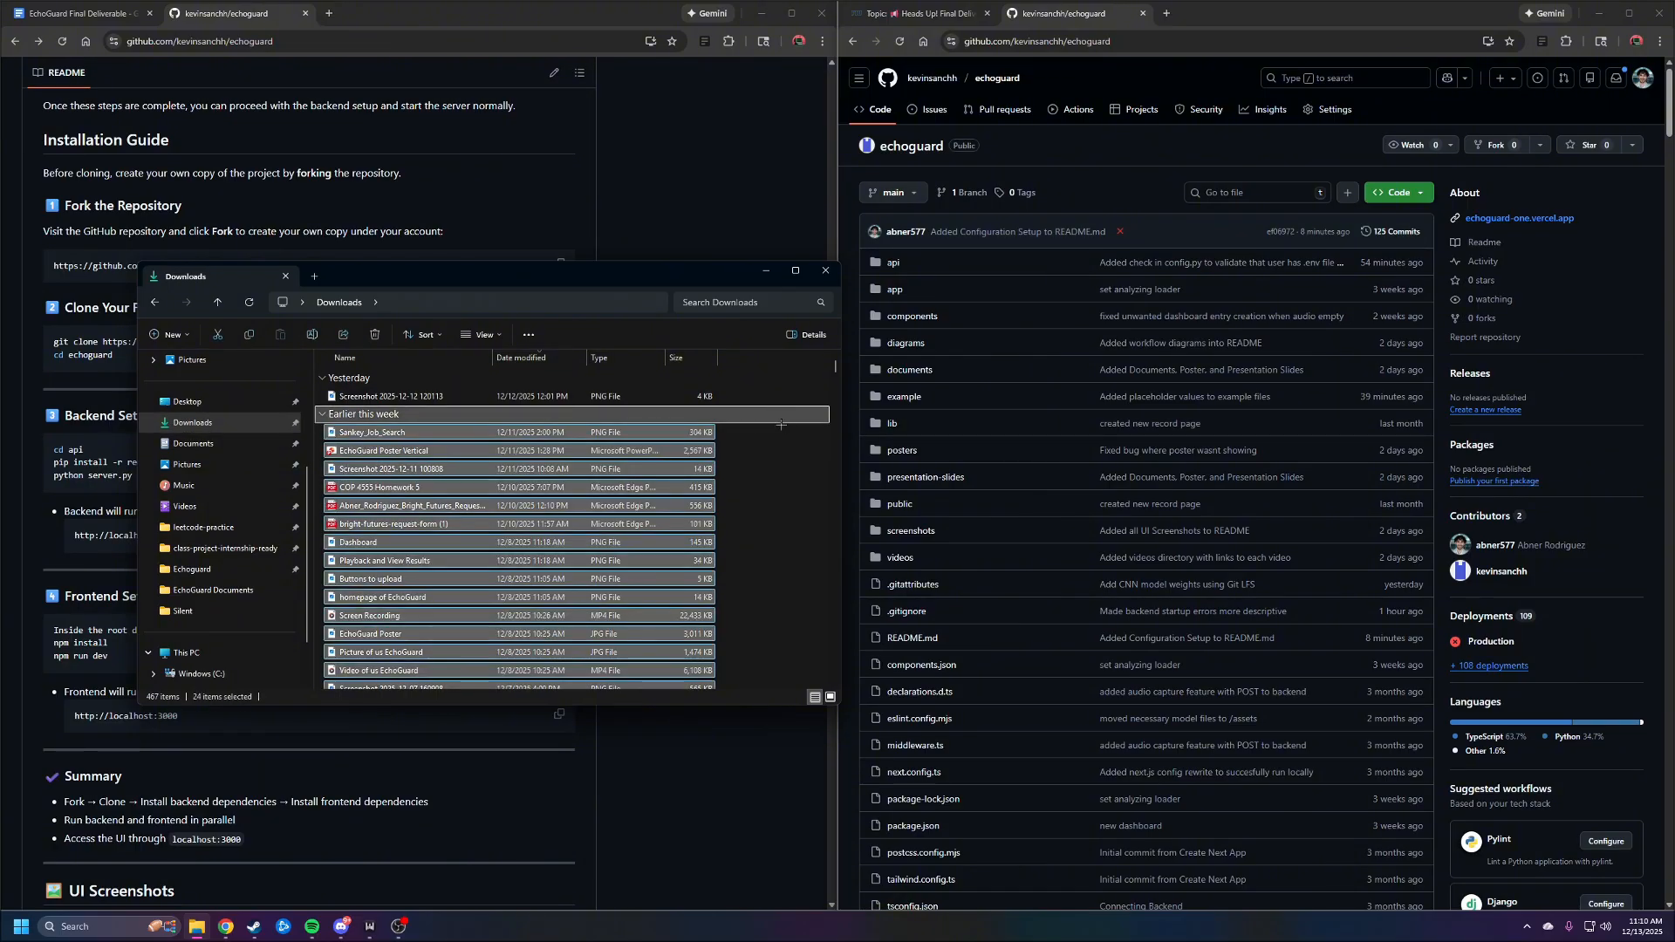
pyautogui.click(787, 393)
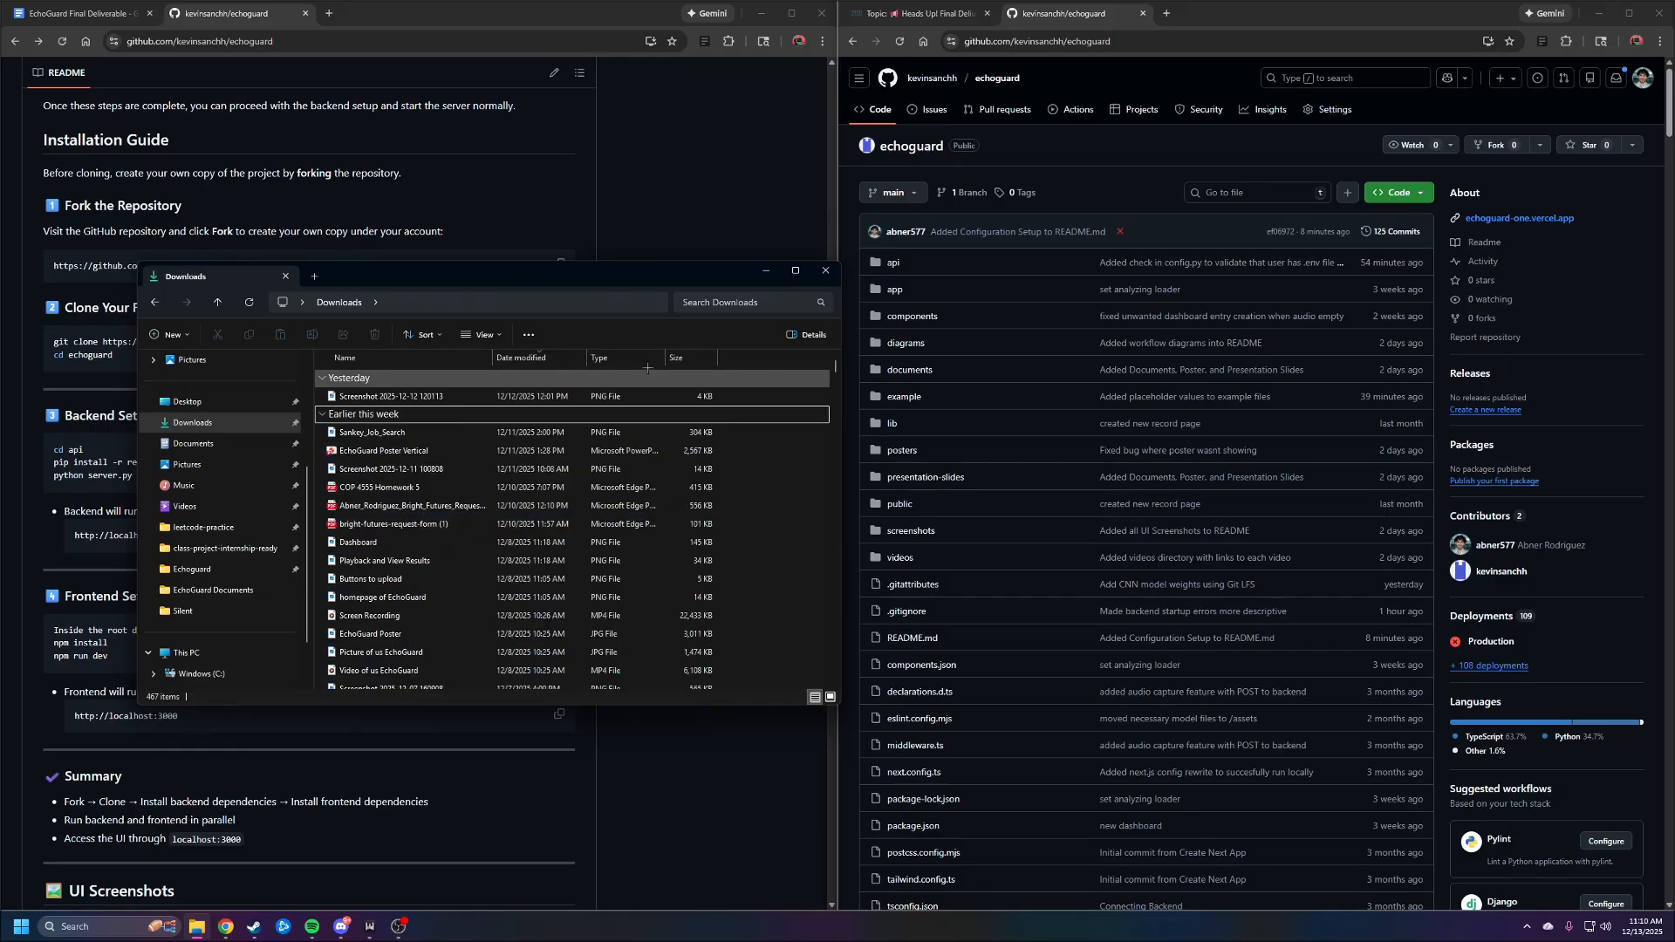
pyautogui.click(163, 333)
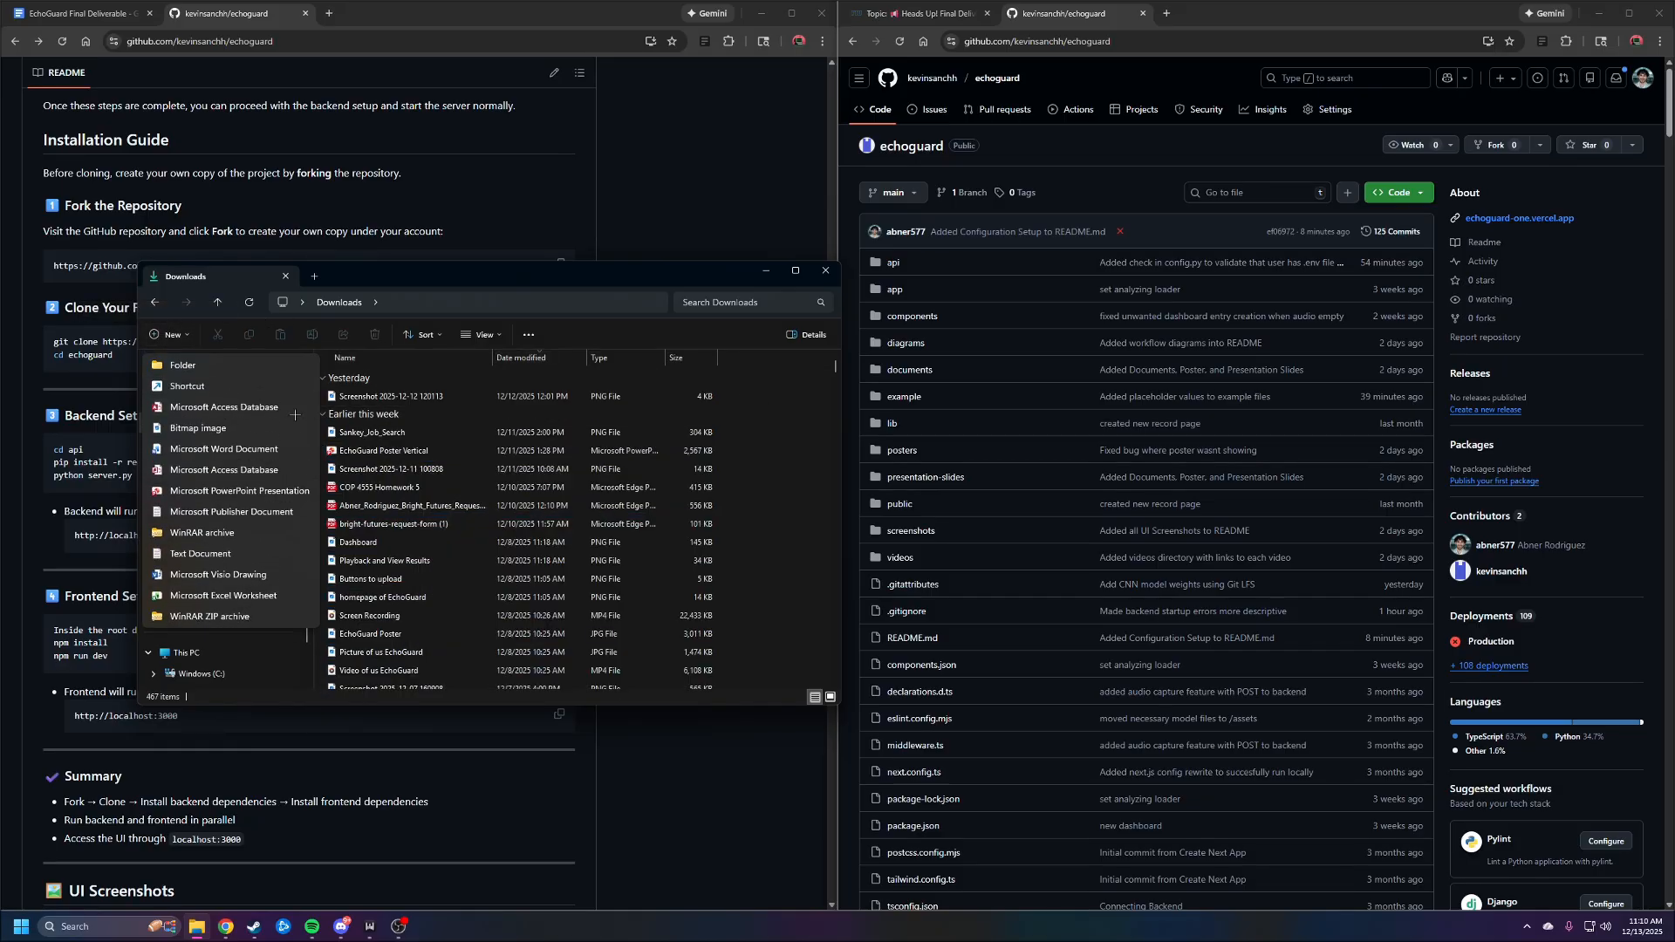
pyautogui.click(192, 365)
pyautogui.write('My')
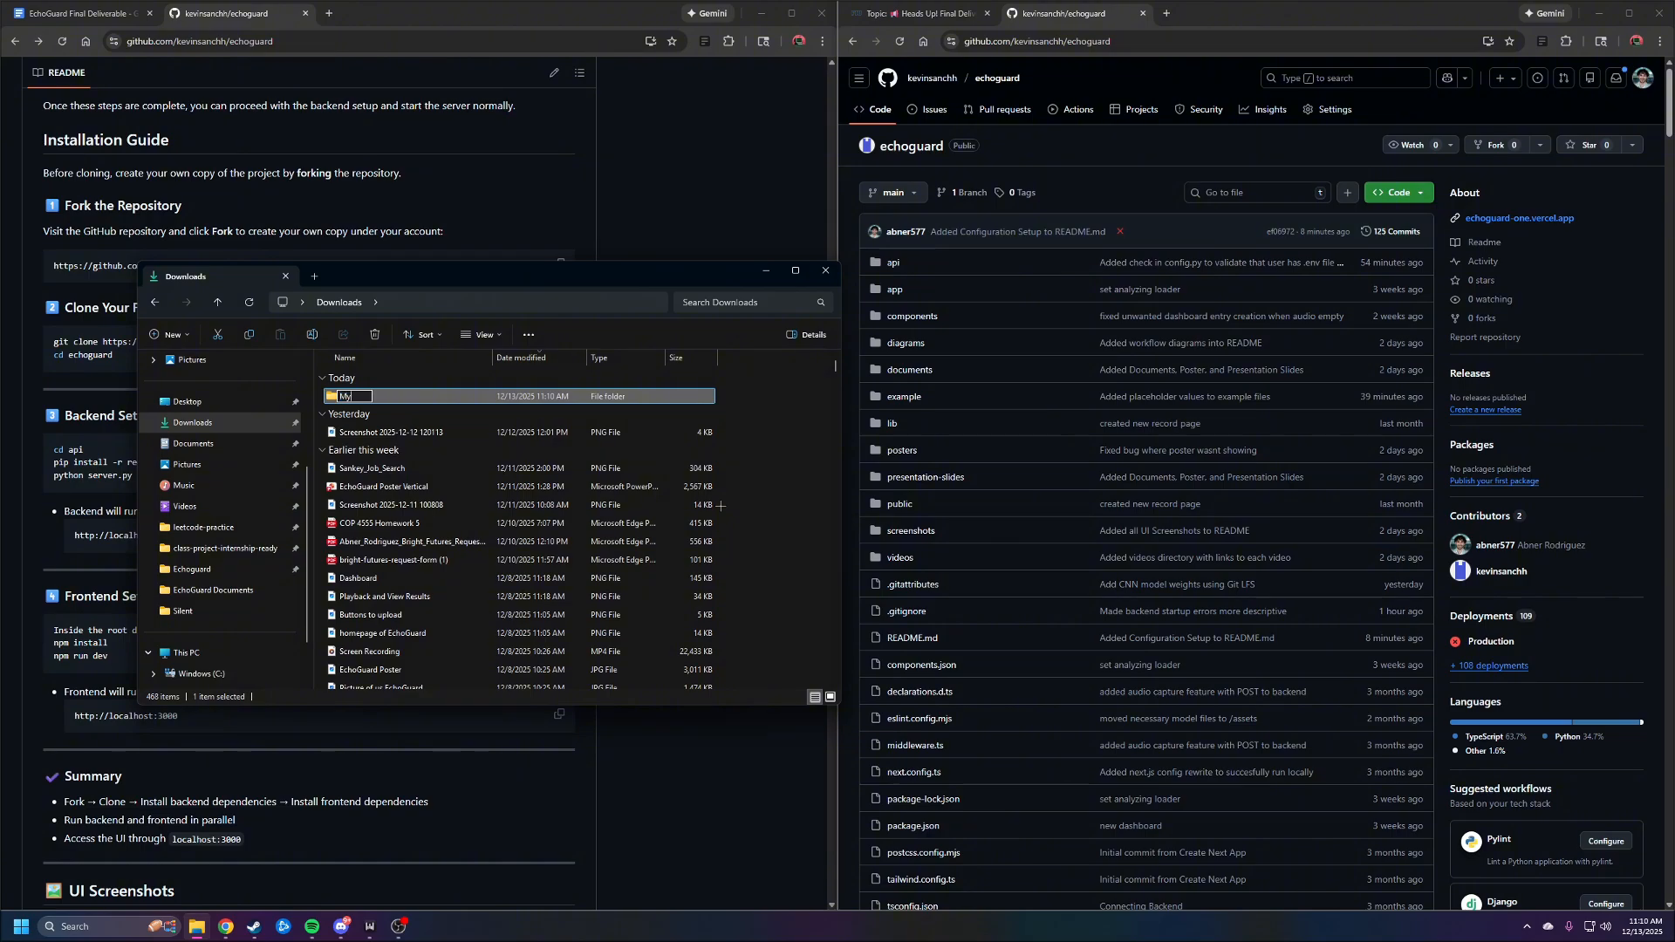
pyautogui.write('EchoGuard')
pyautogui.press('Return')
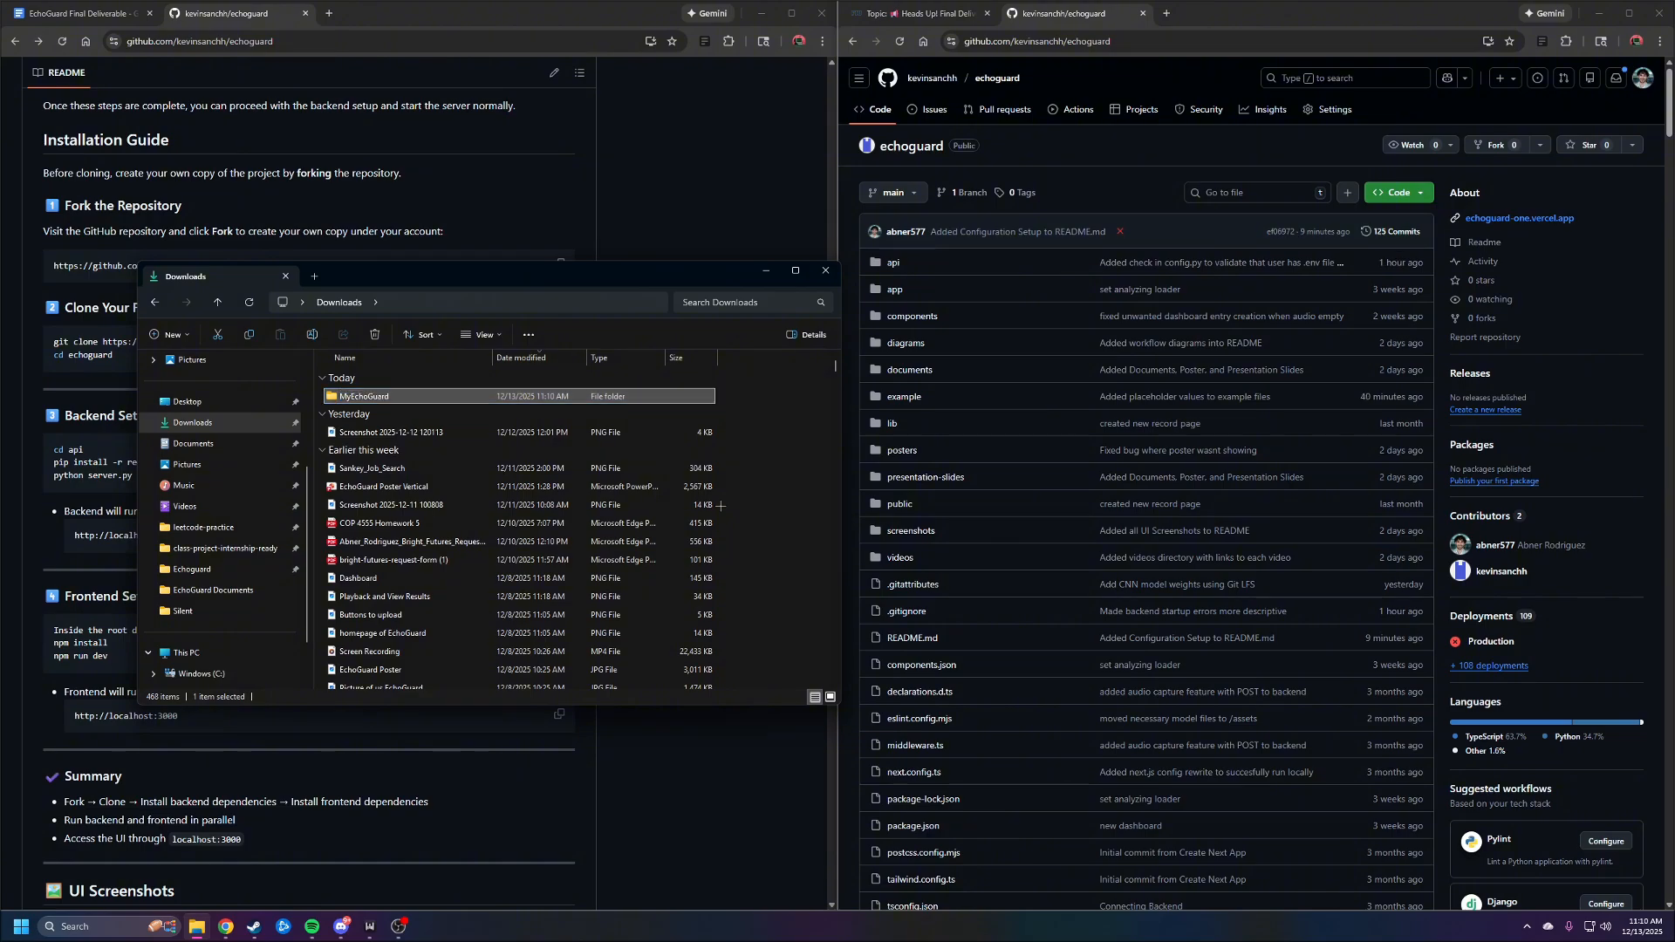
# Open the MyEchoGuard folder, launch Git Bash in it, and move the Bash window clear of the folder contents
pyautogui.doubleClick(512, 397)
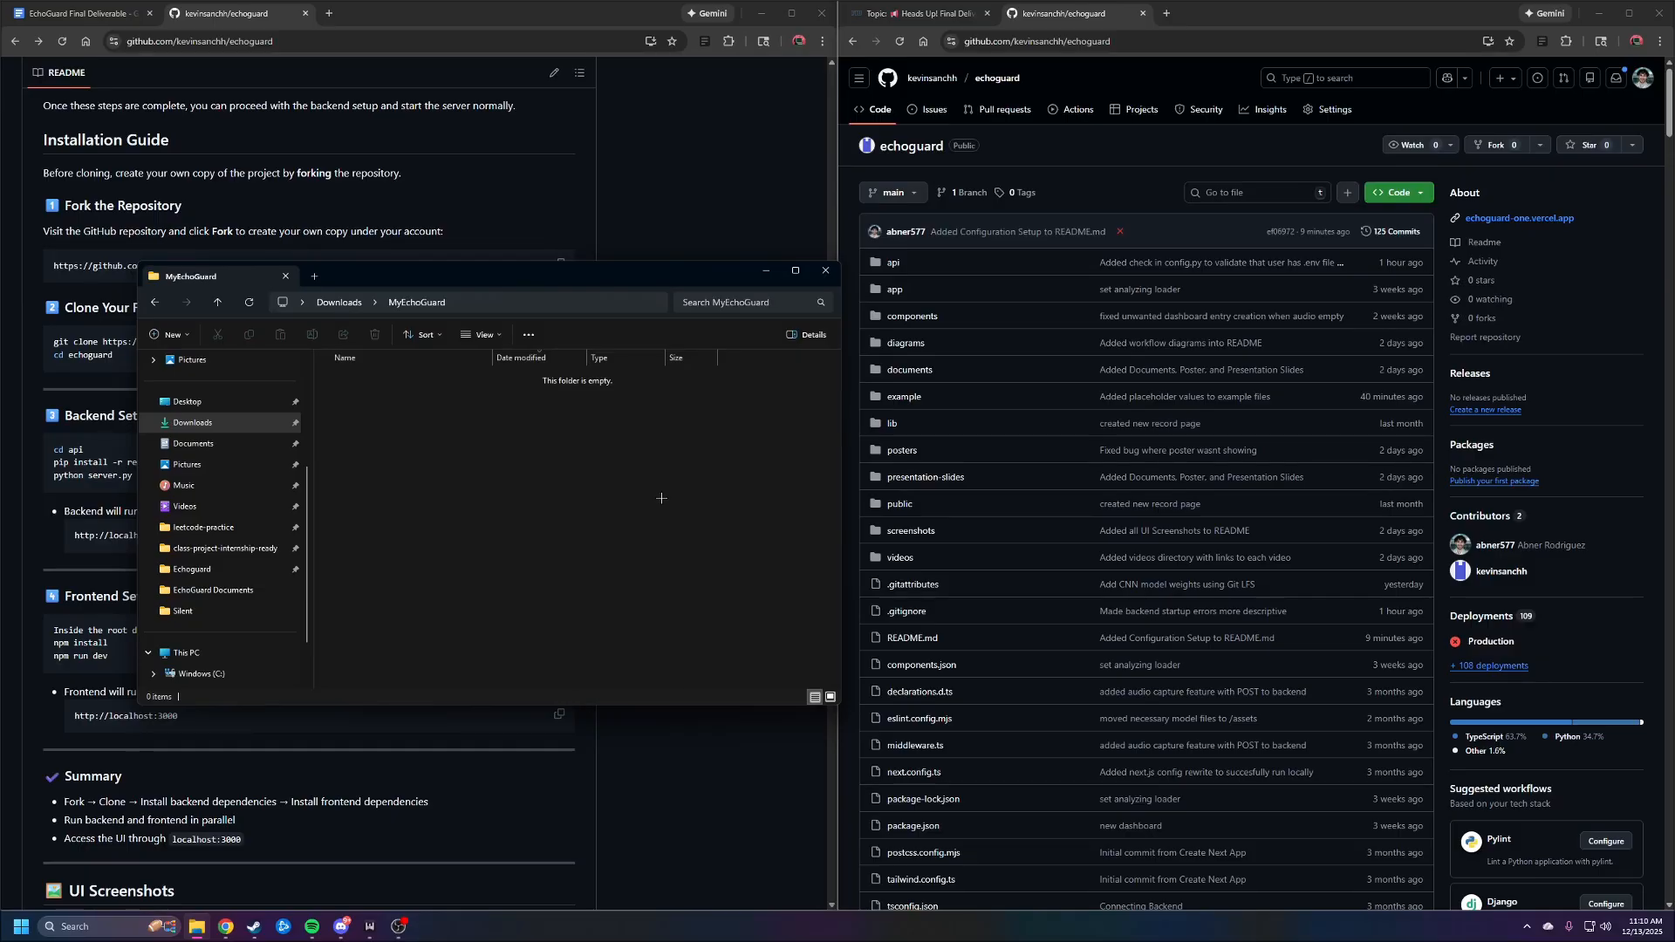
pyautogui.rightClick(587, 446)
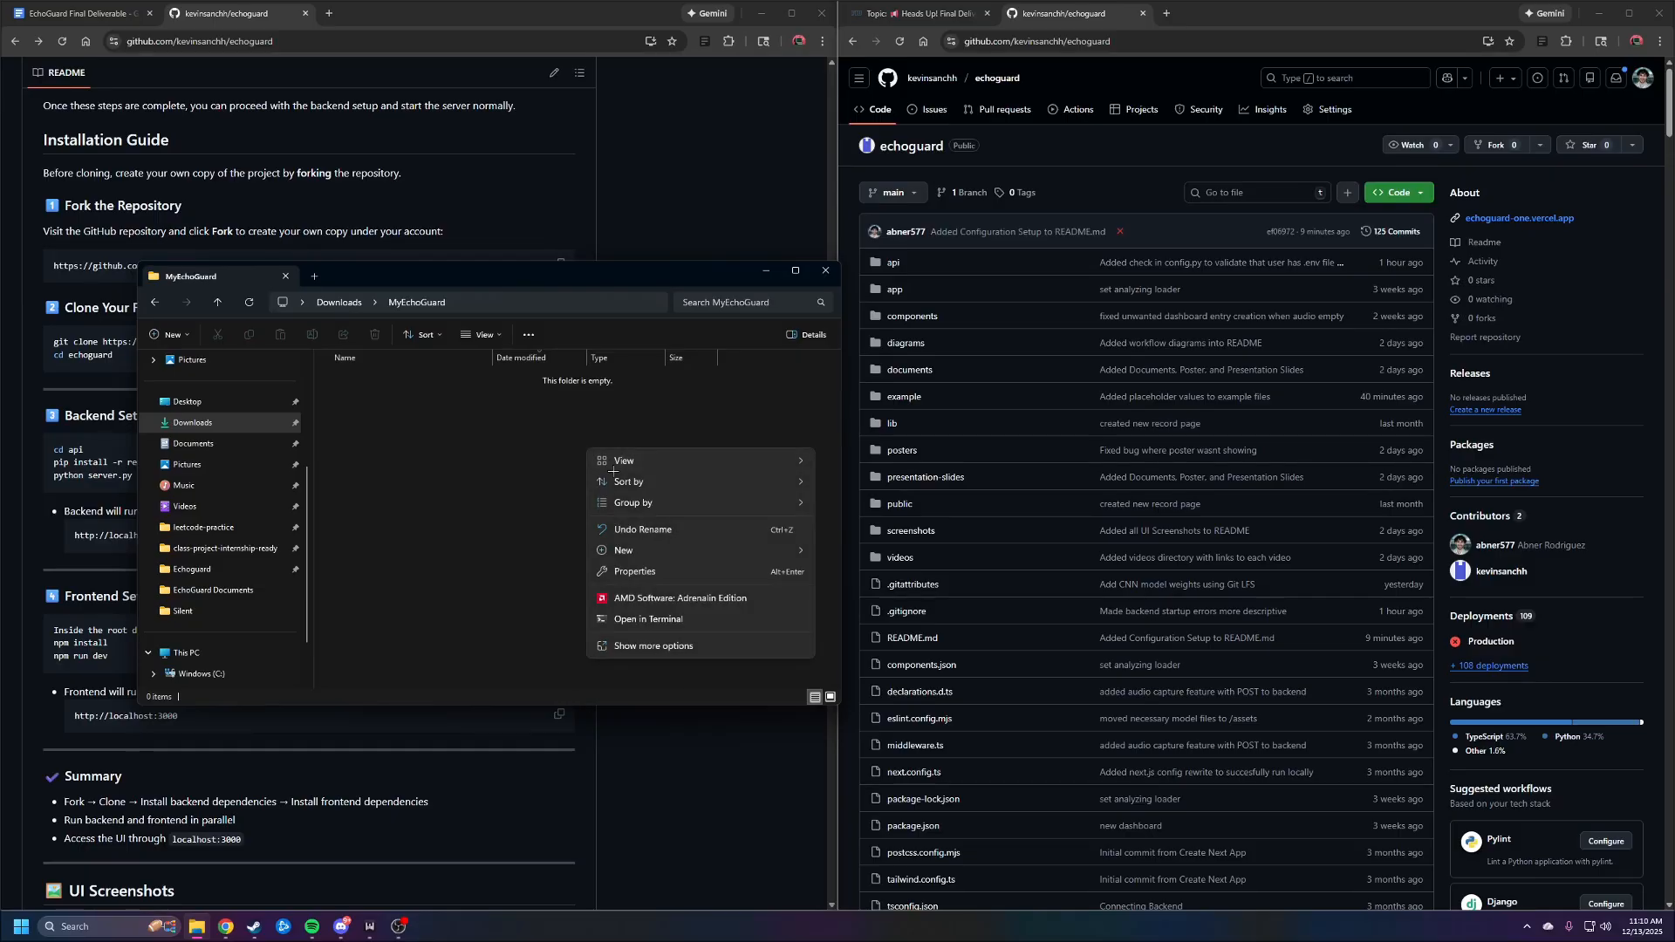
pyautogui.click(704, 647)
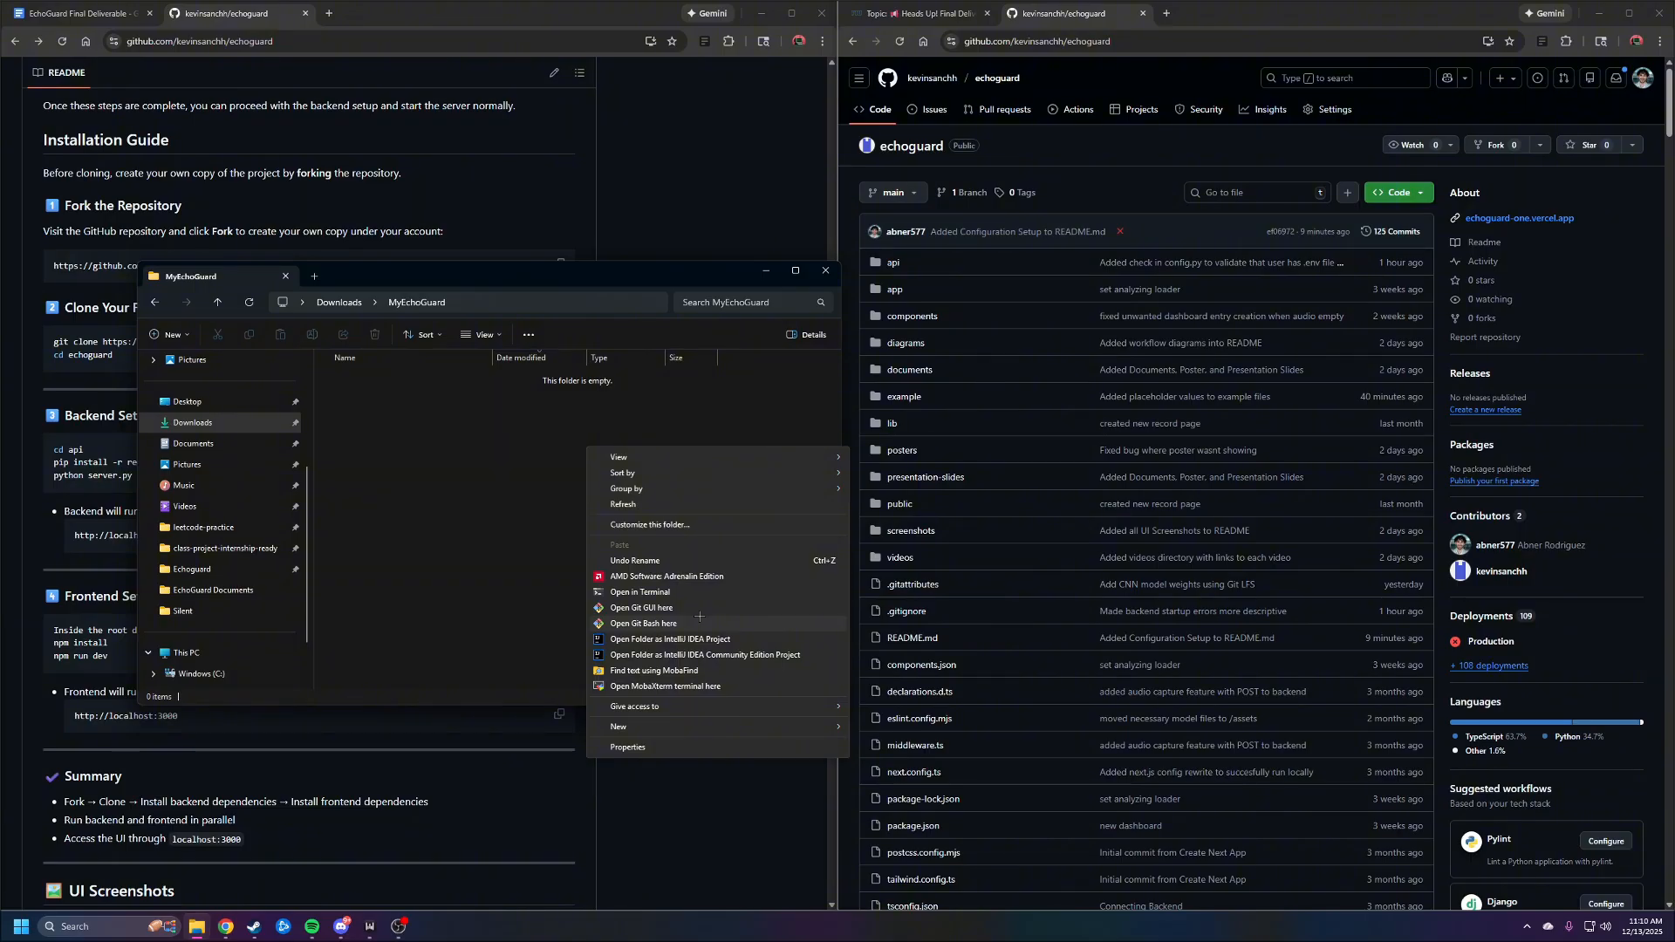
pyautogui.click(699, 616)
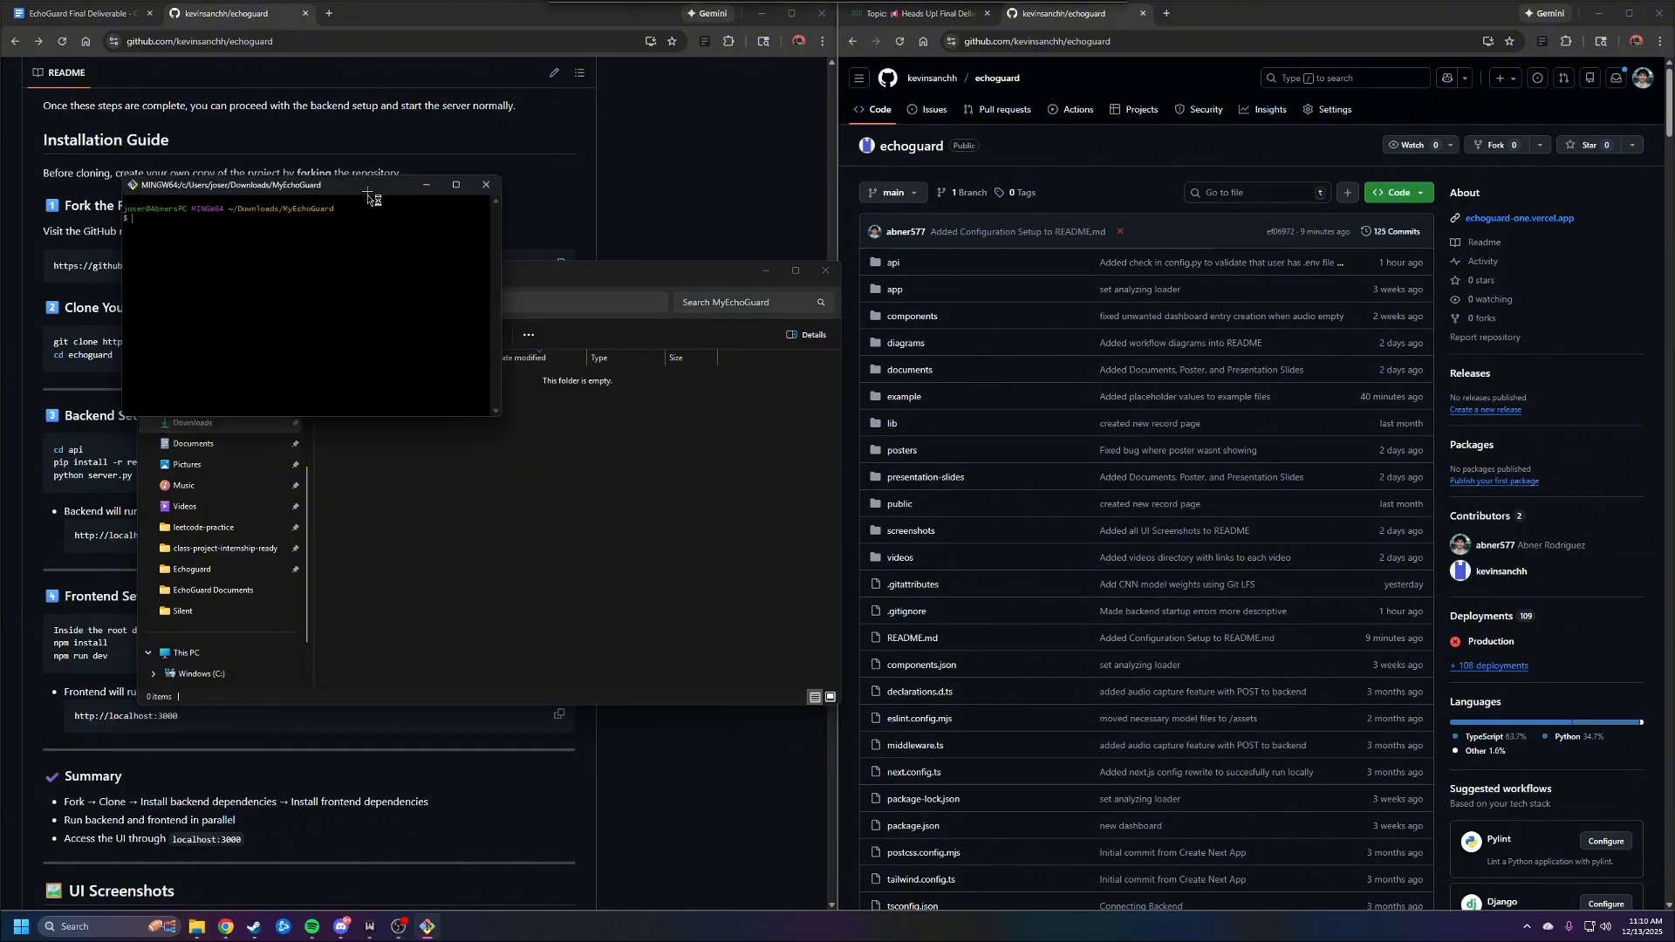
pyautogui.moveTo(367, 192); pyautogui.dragTo(705, 594)
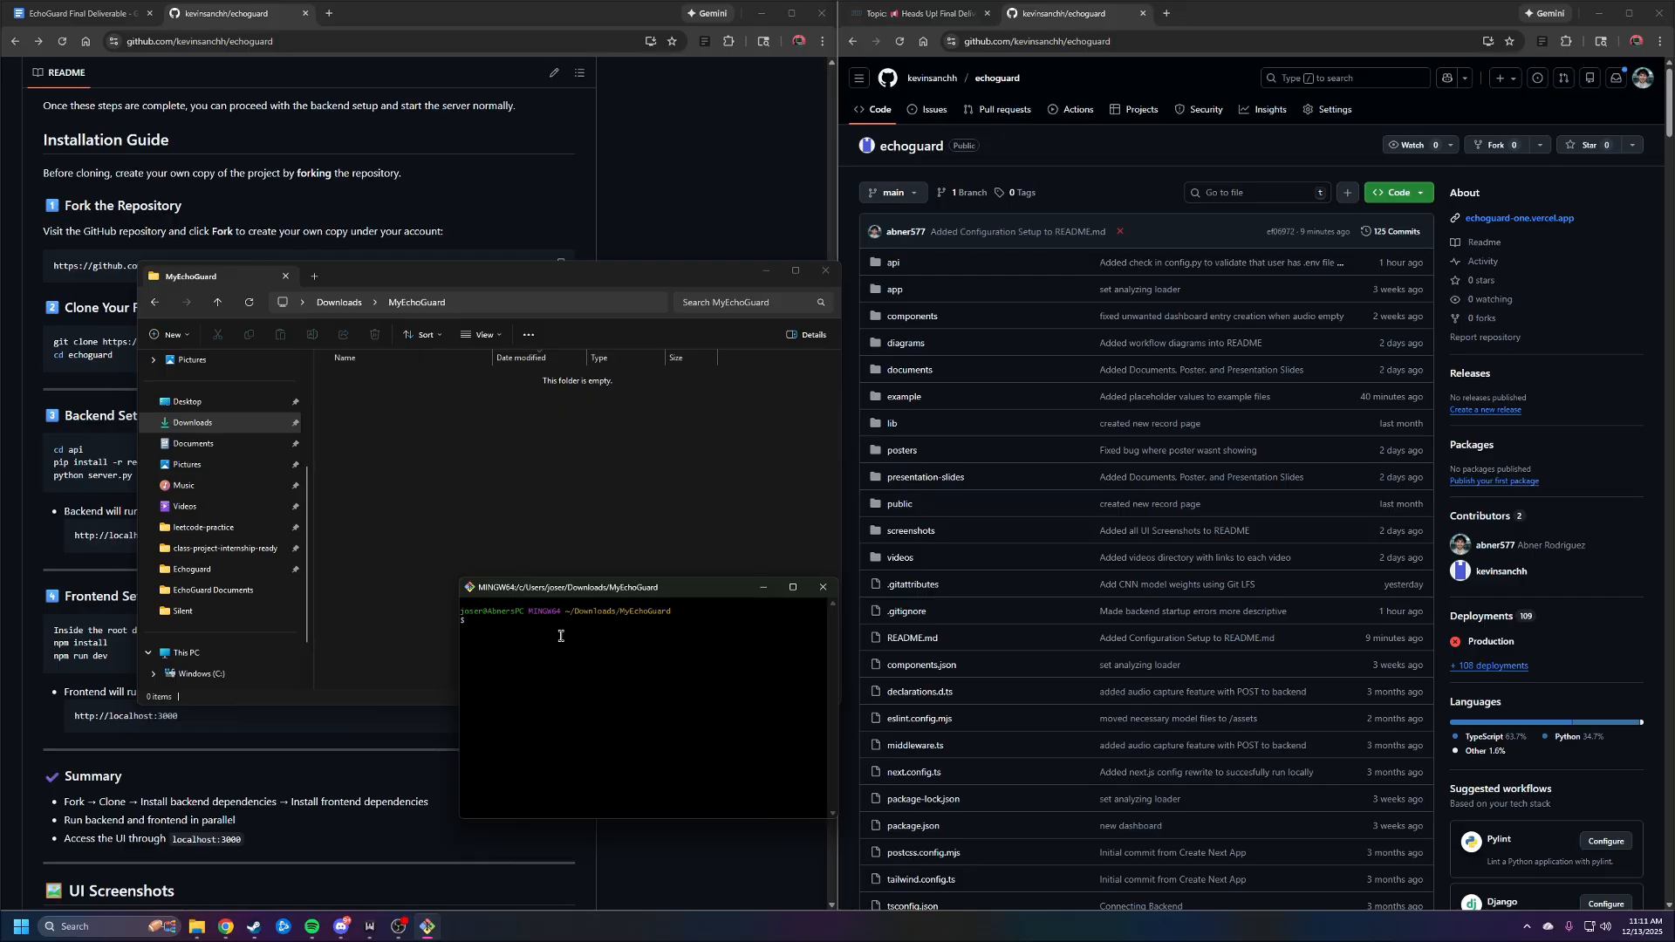
# Clone the echoguard repository into MyEchoGuard by running git clone with the copied HTTPS URL
pyautogui.write('git clone')
pyautogui.rightClick(541, 627)
pyautogui.click(571, 654)
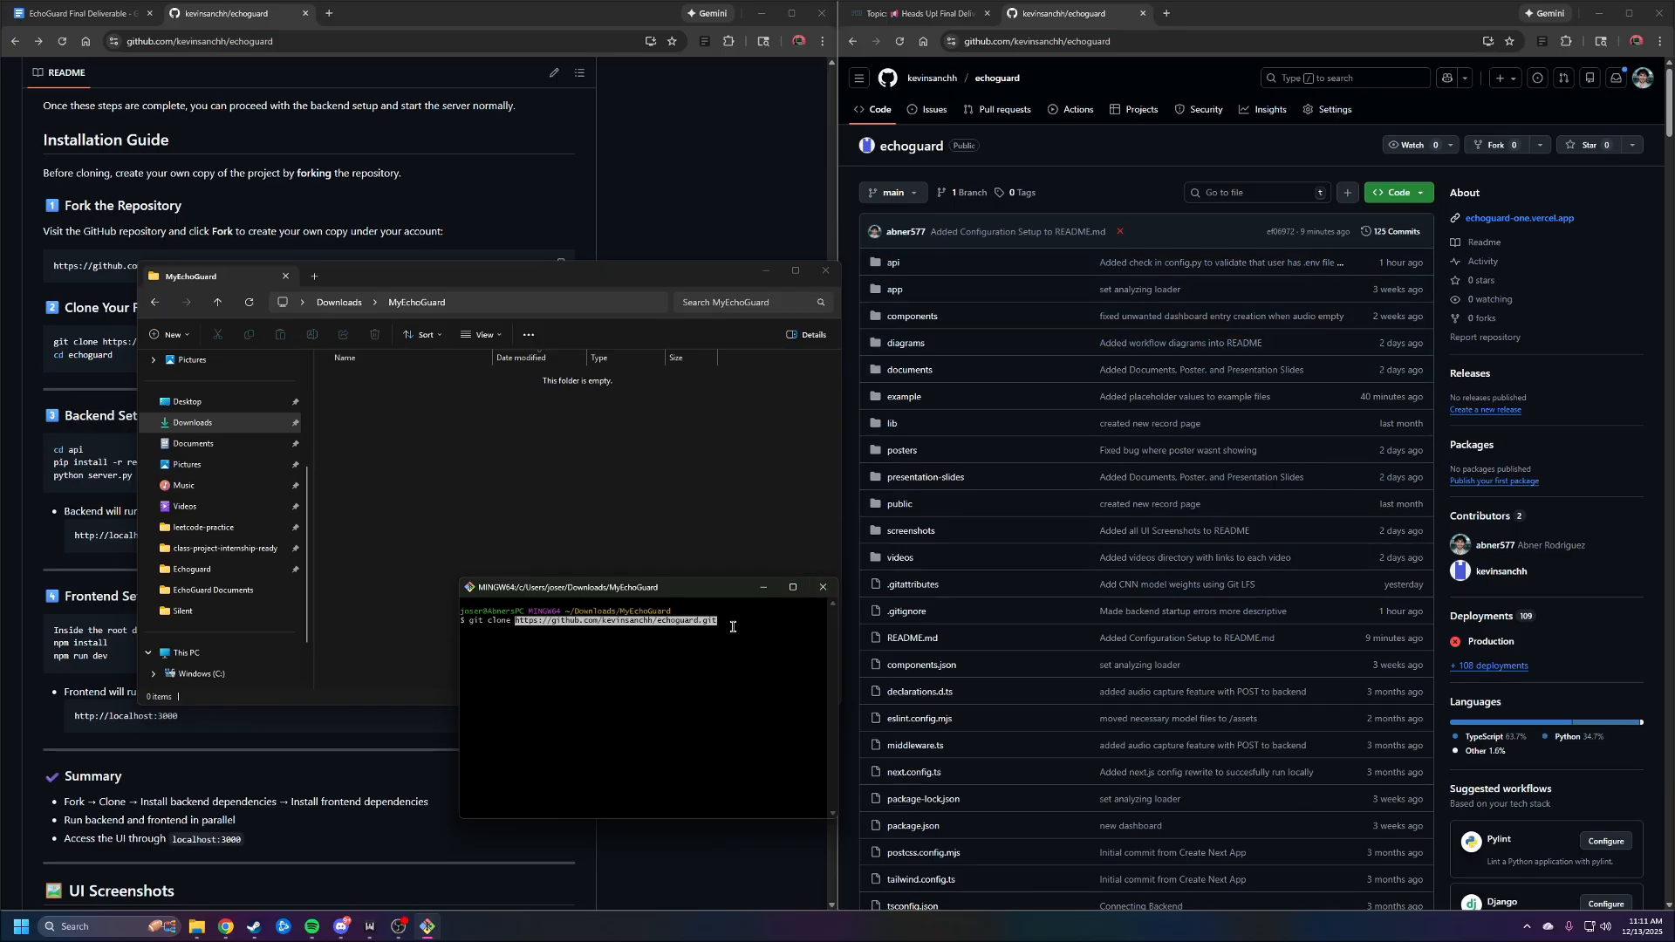
pyautogui.press('Return')
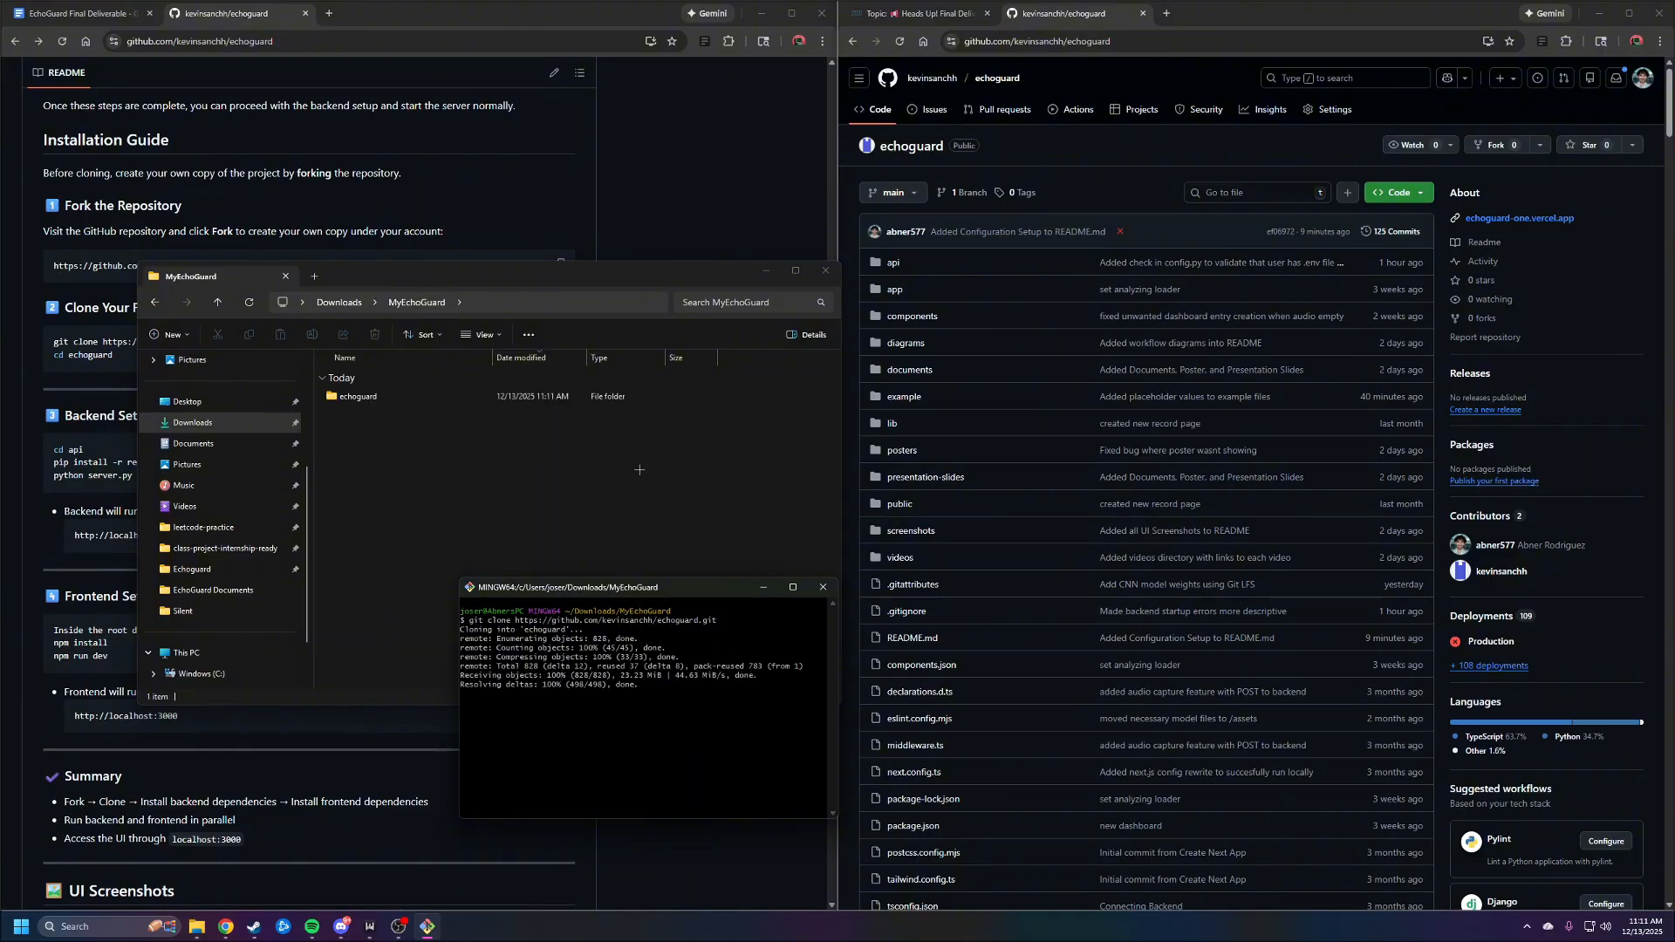
# Open the cloned echoguard folder to look over its files, and review the README's Clone Your Fork commands
pyautogui.click(431, 395)
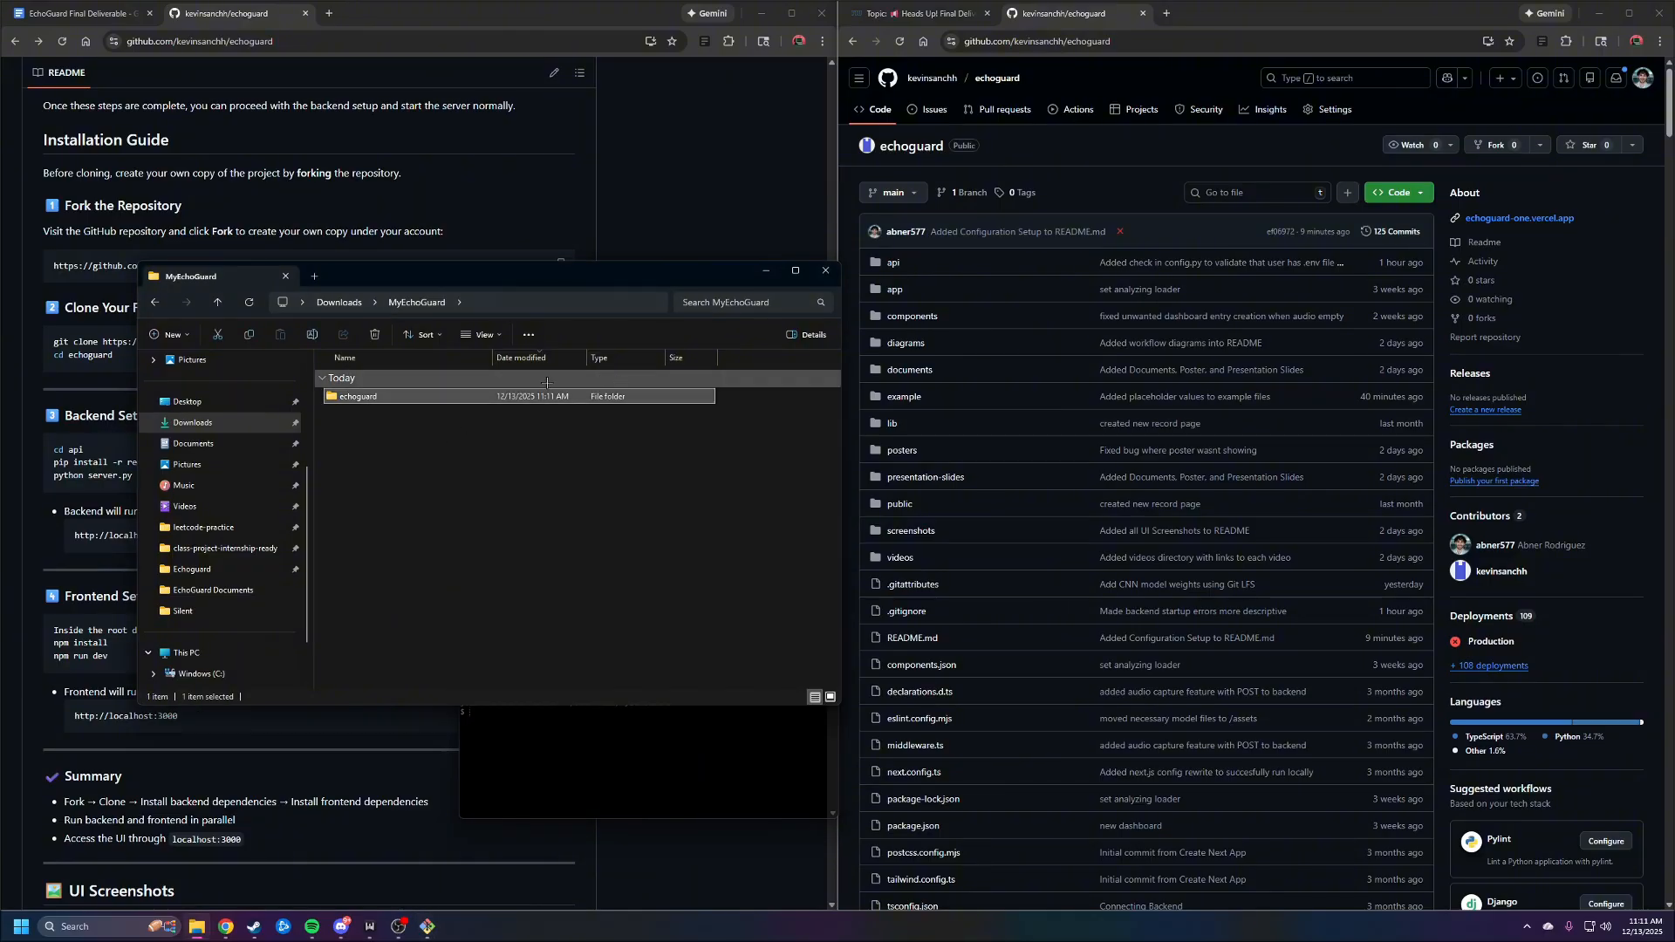
pyautogui.doubleClick(401, 395)
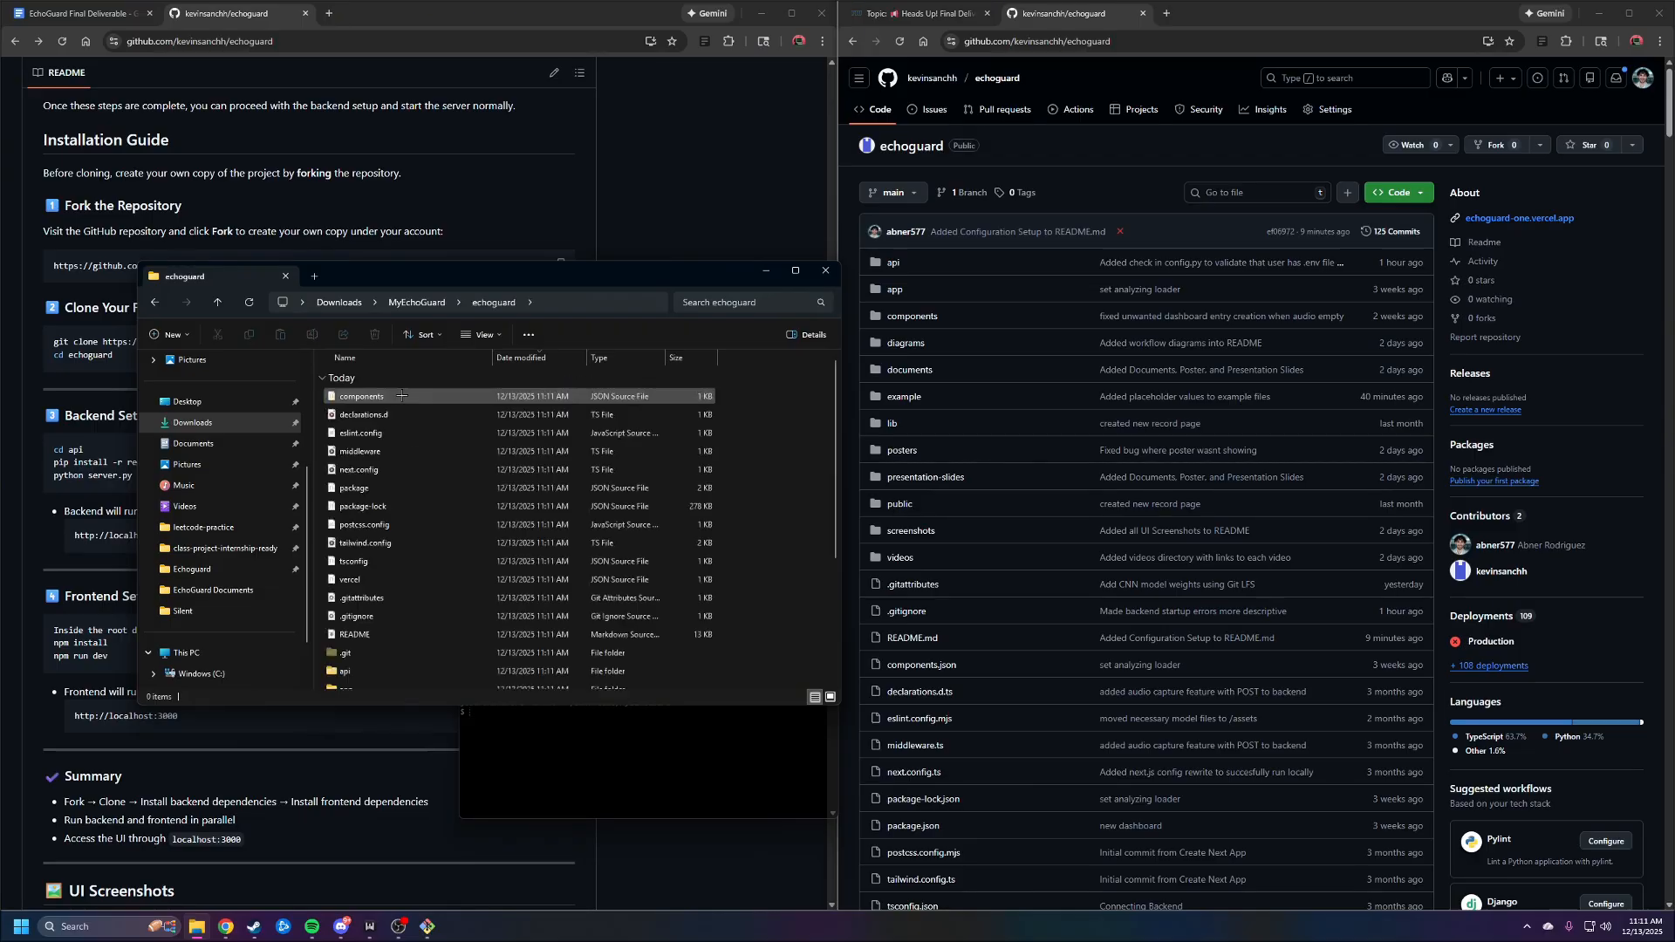
pyautogui.scroll(-4, 473, 544)
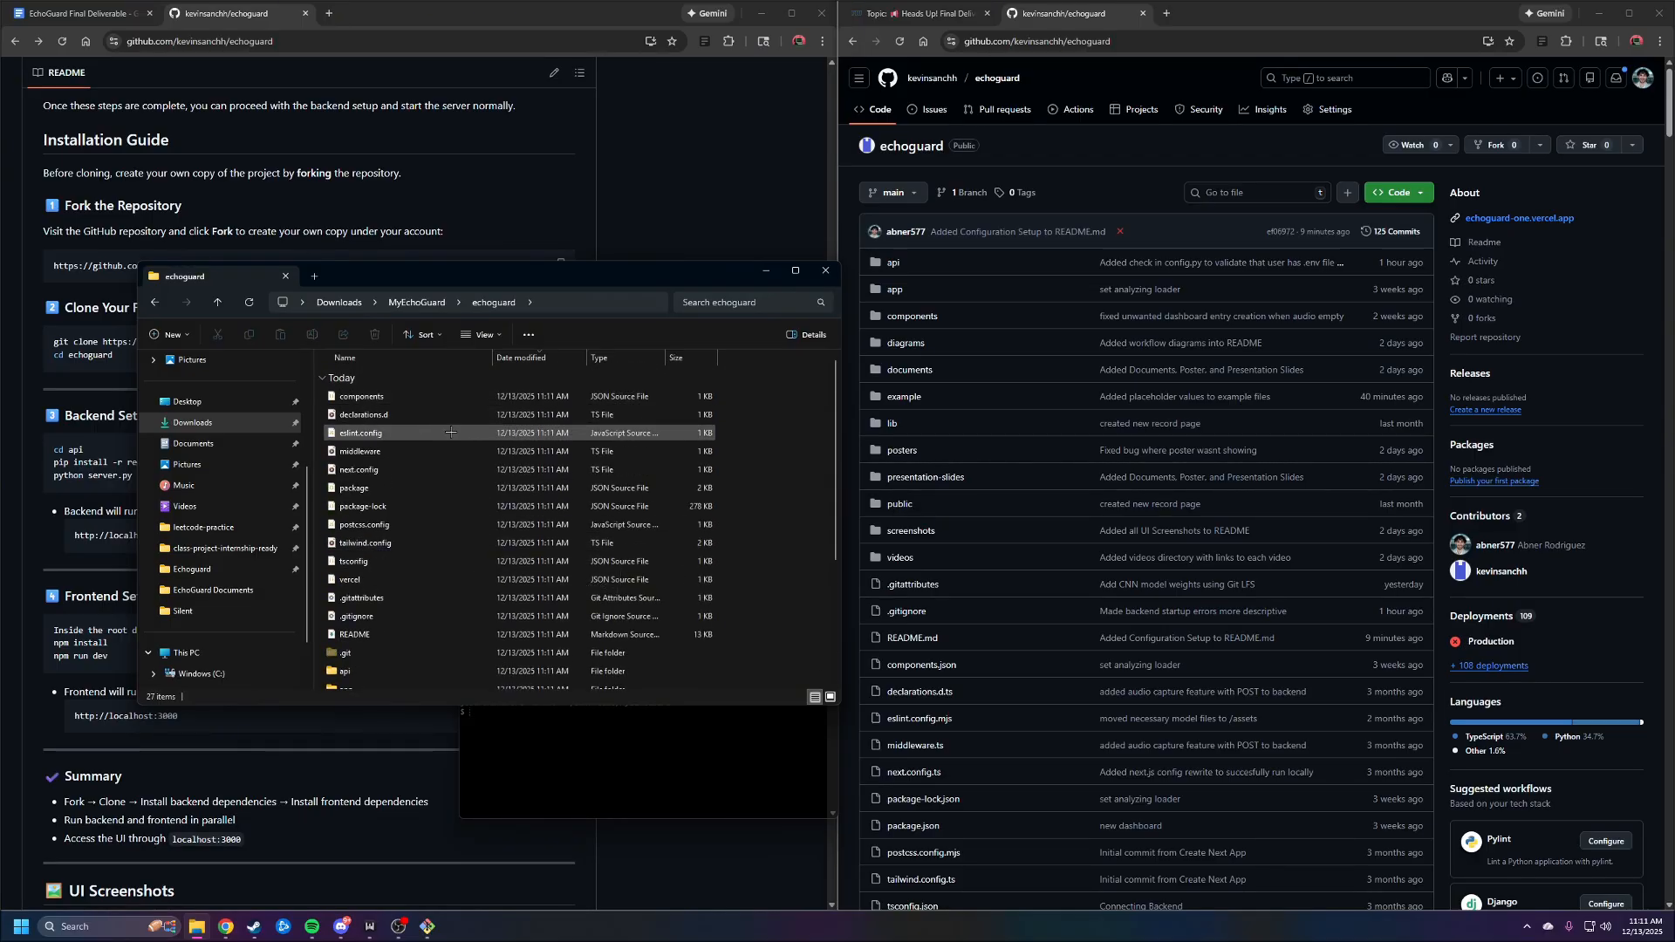
pyautogui.scroll(4, 640, 516)
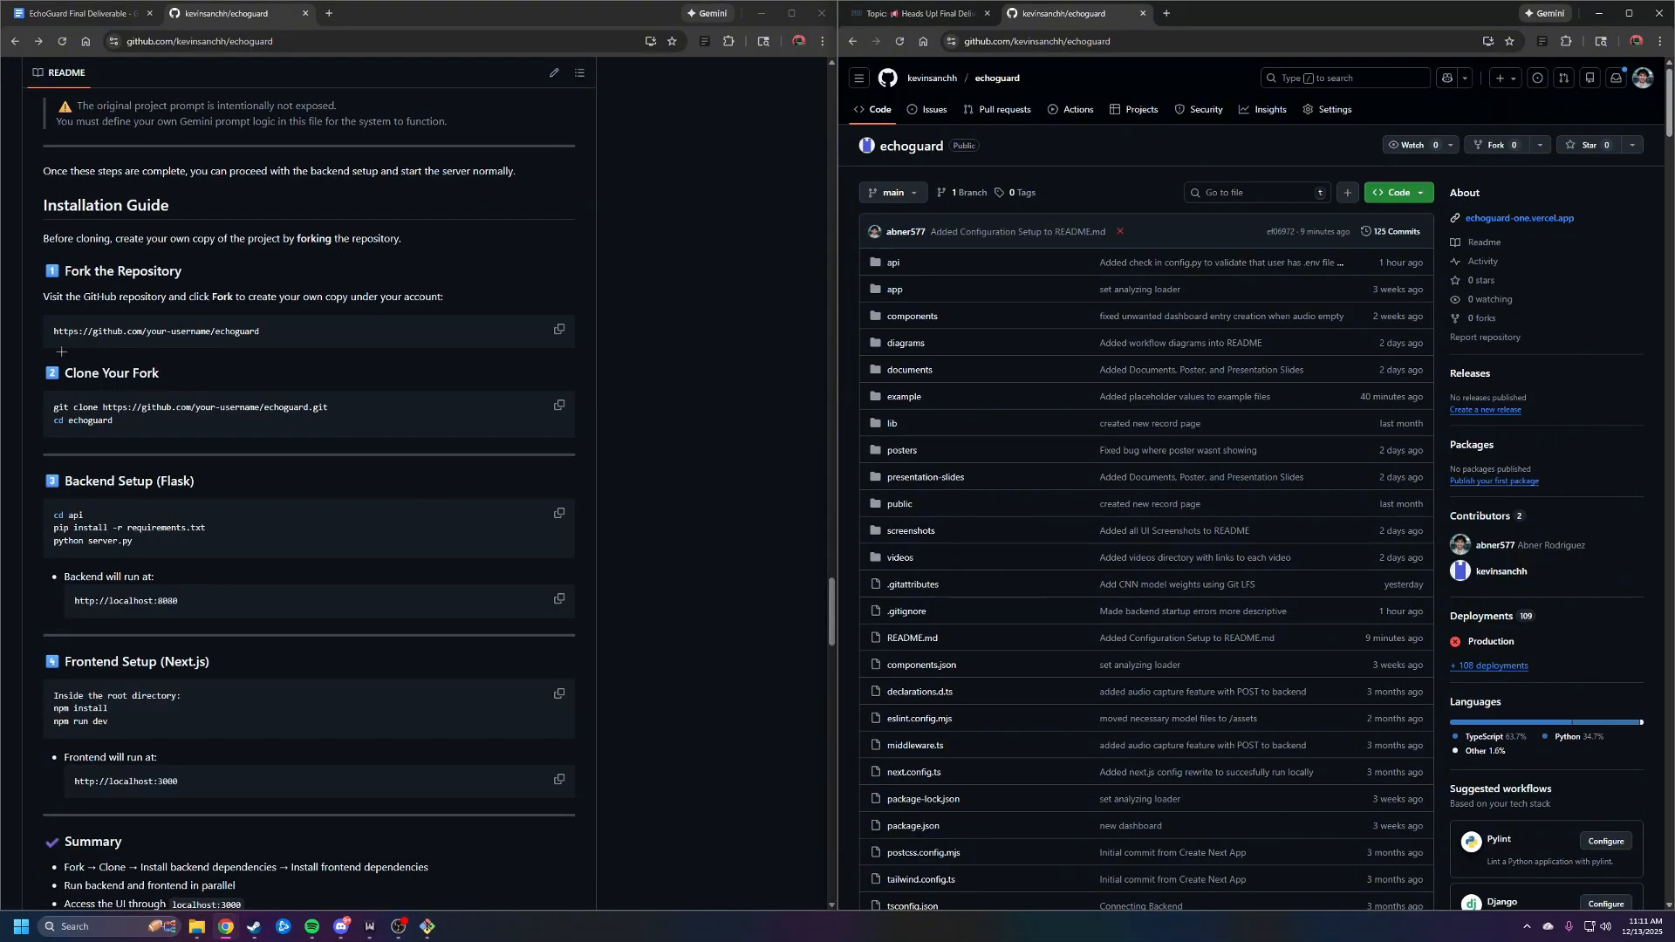
pyautogui.moveTo(42, 365)
pyautogui.mouseDown()
pyautogui.moveTo(166, 410)
pyautogui.moveTo(156, 398)
pyautogui.mouseUp()
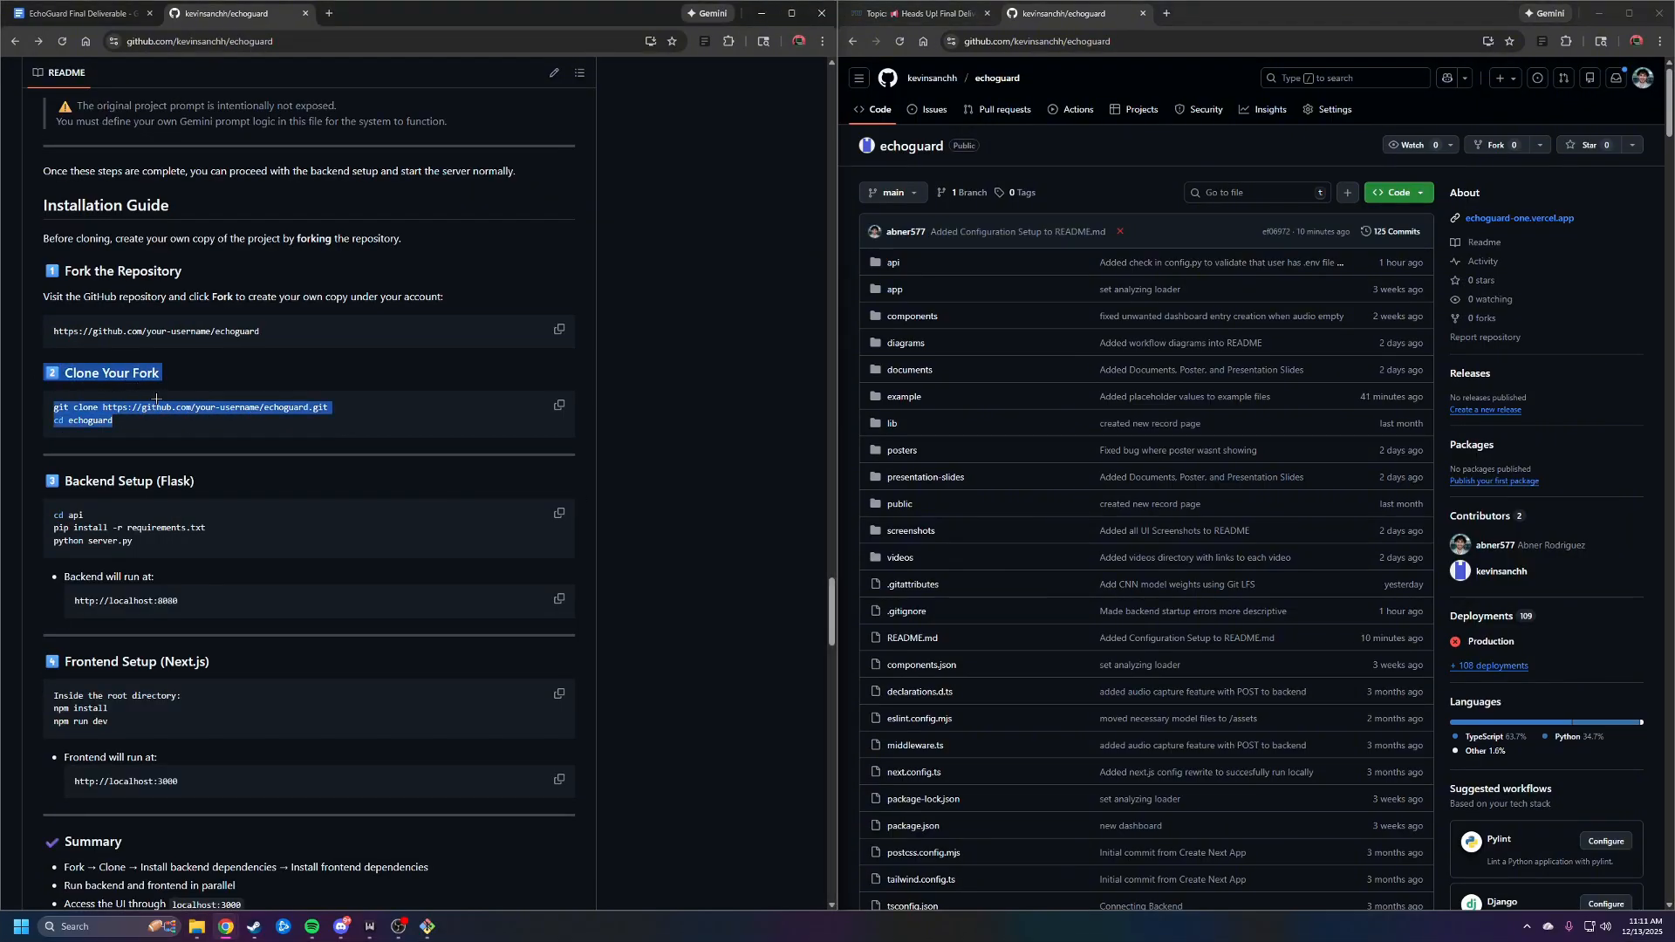
pyautogui.click(156, 398)
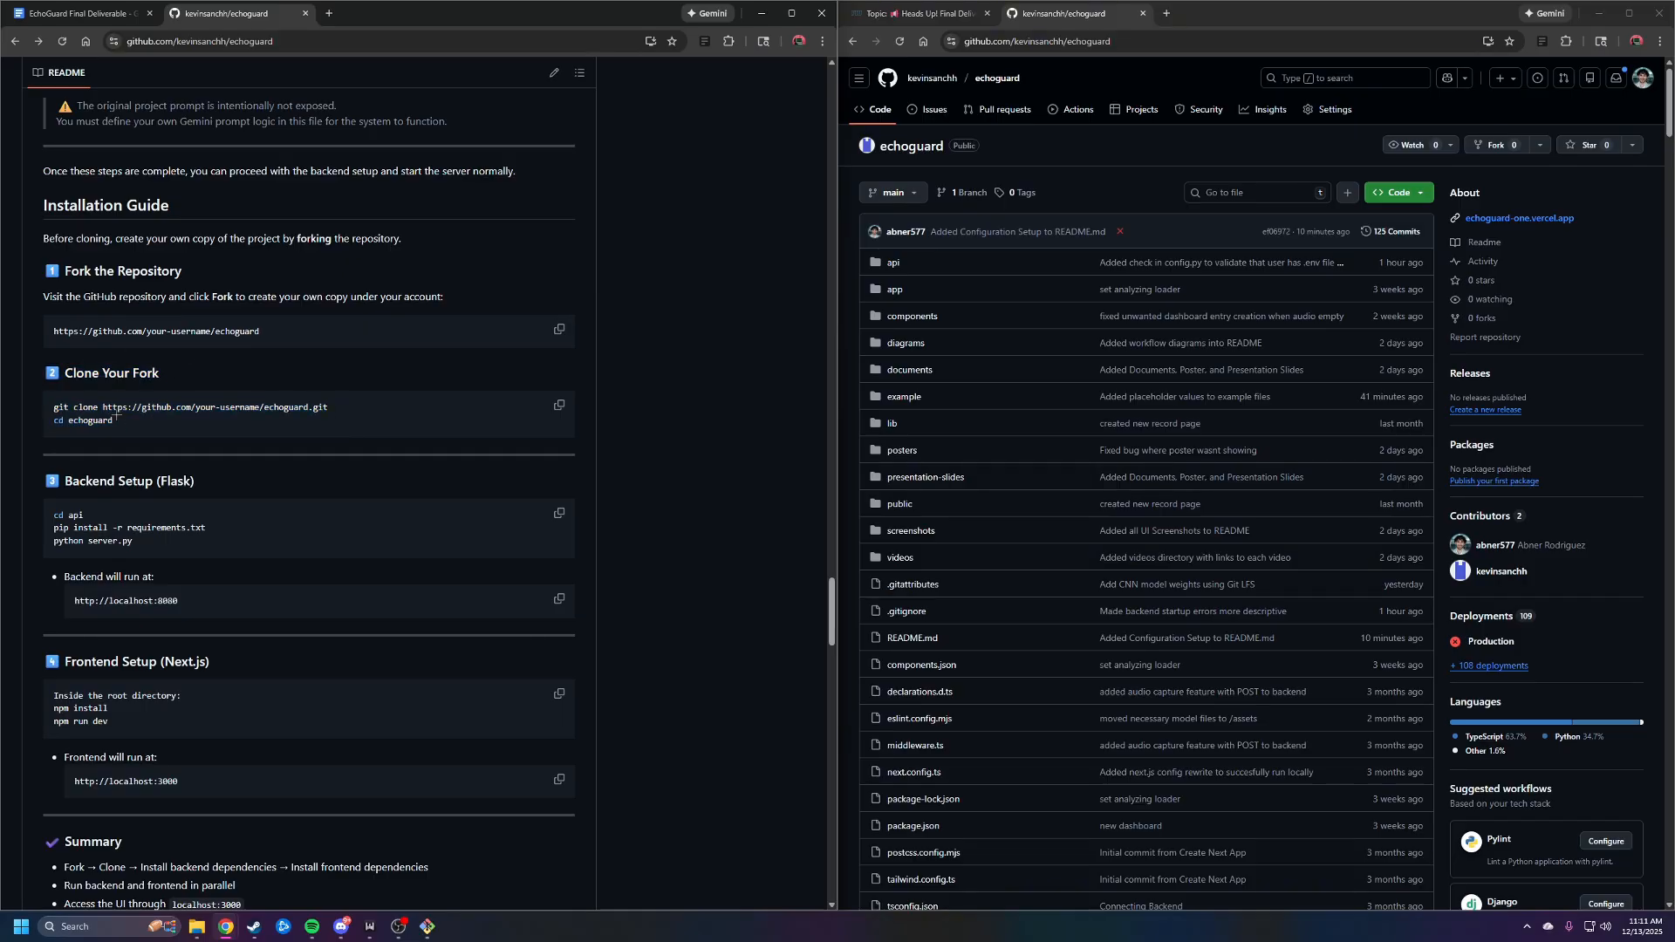
pyautogui.moveTo(121, 421); pyautogui.dragTo(50, 422)
pyautogui.click(171, 429)
# Move the terminal for echoguard/api toward the middle of the screen and close the terminal opened at the echoguard root
pyautogui.moveTo(429, 927)
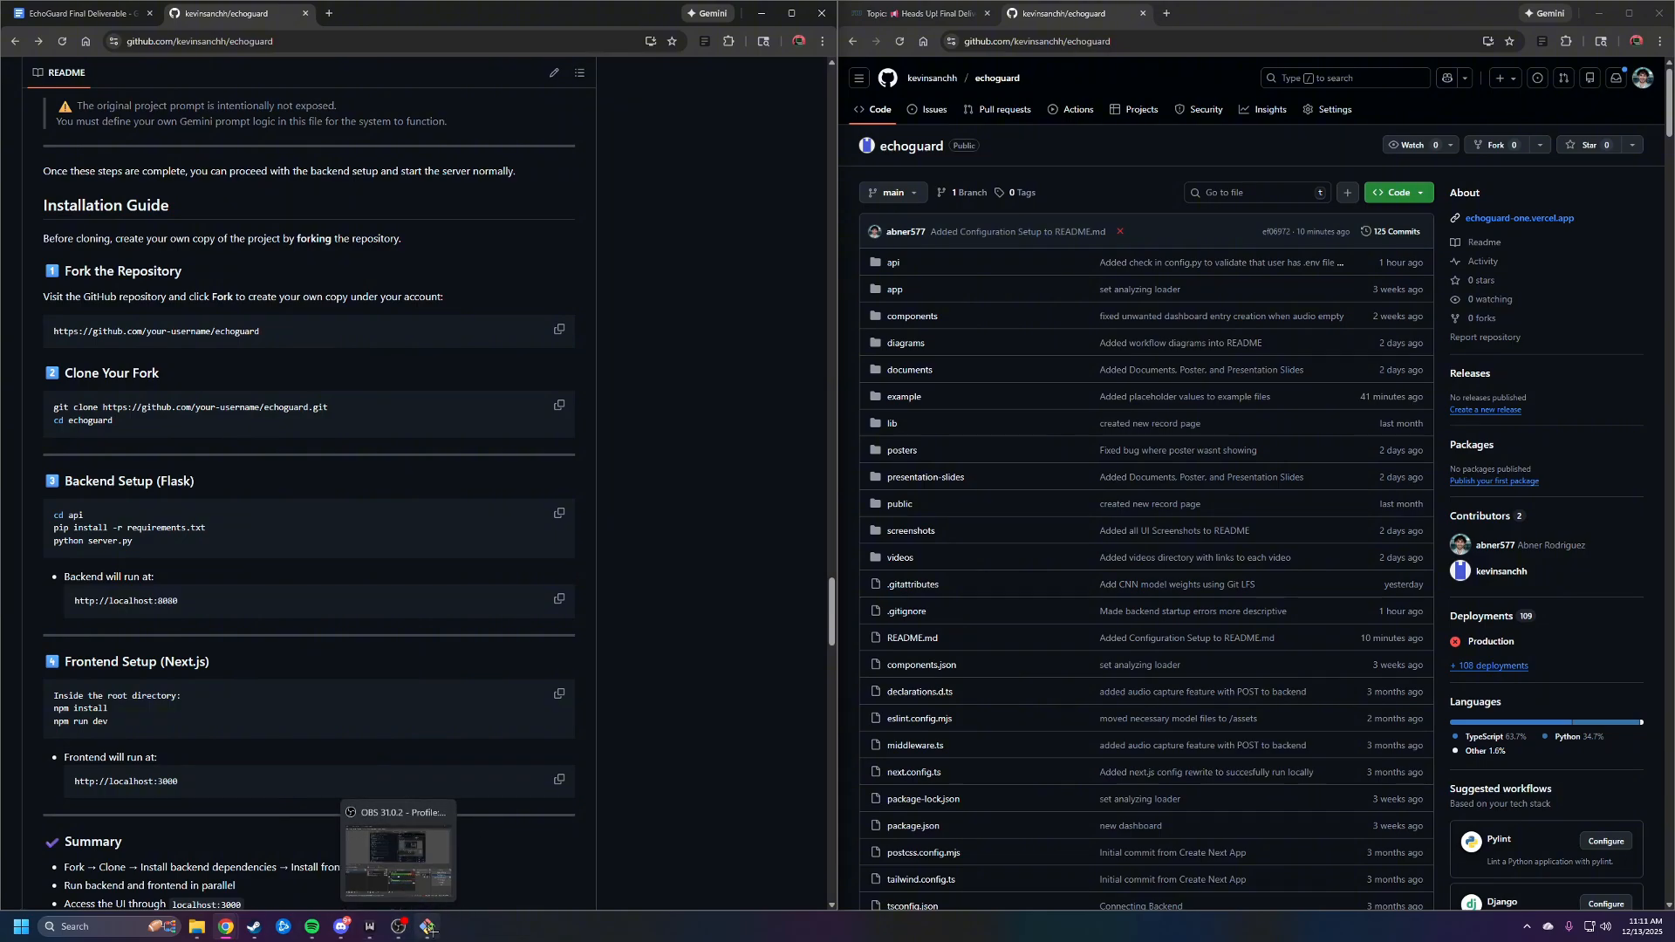
pyautogui.moveTo(201, 930)
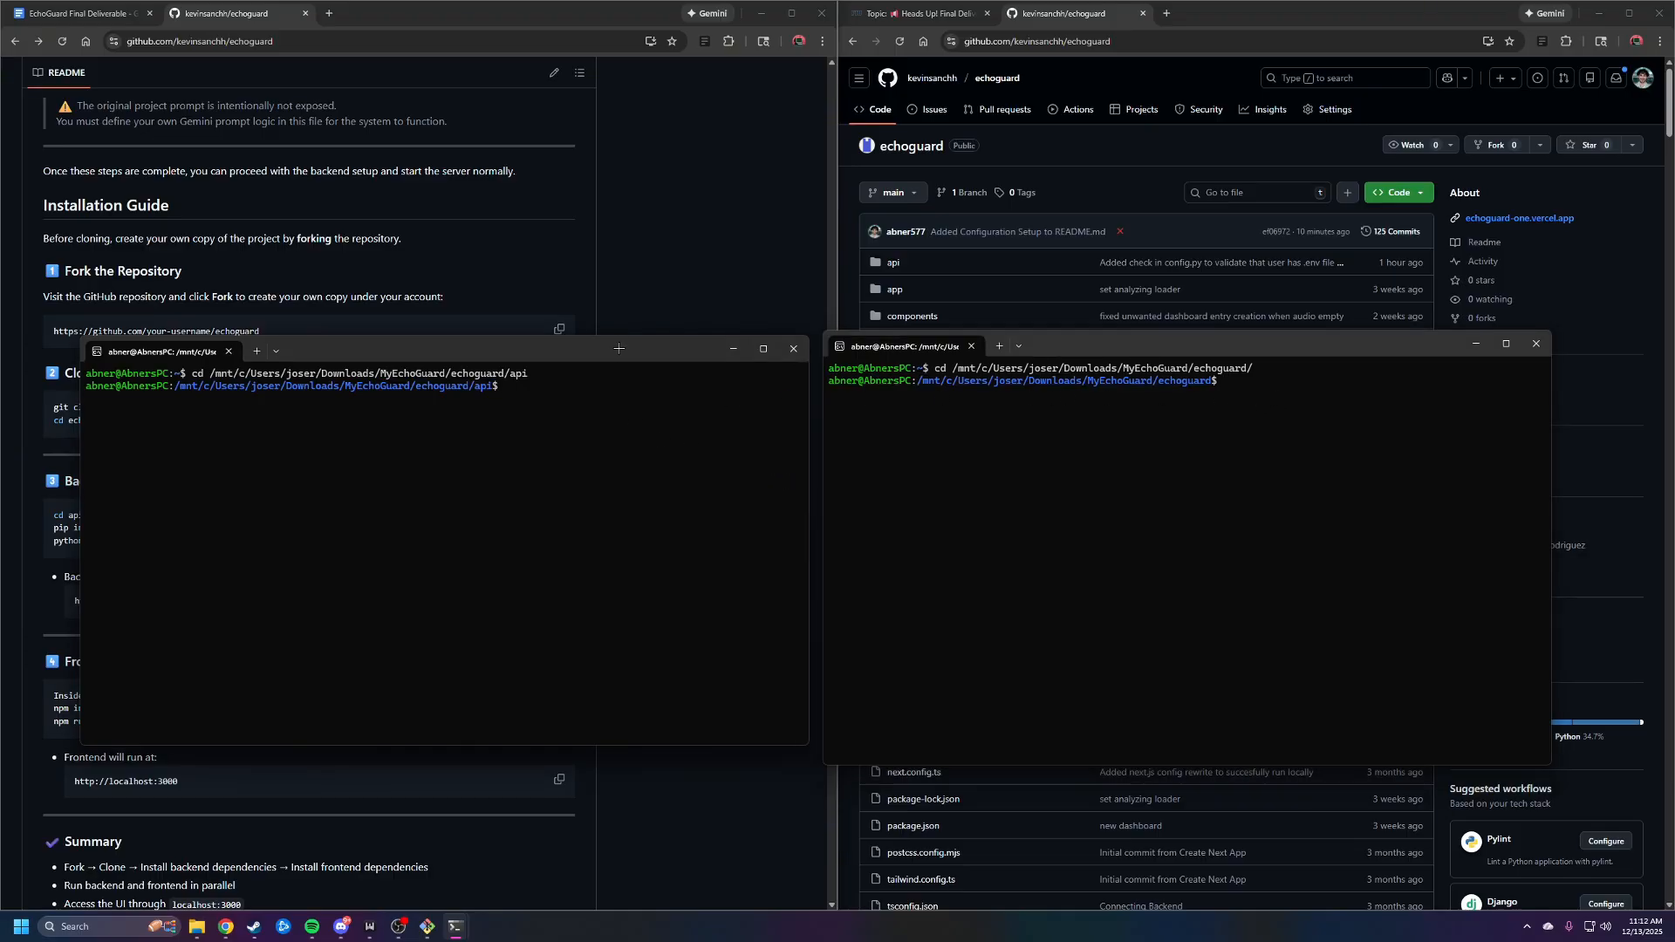
pyautogui.moveTo(620, 349); pyautogui.dragTo(1098, 347)
pyautogui.click(1536, 344)
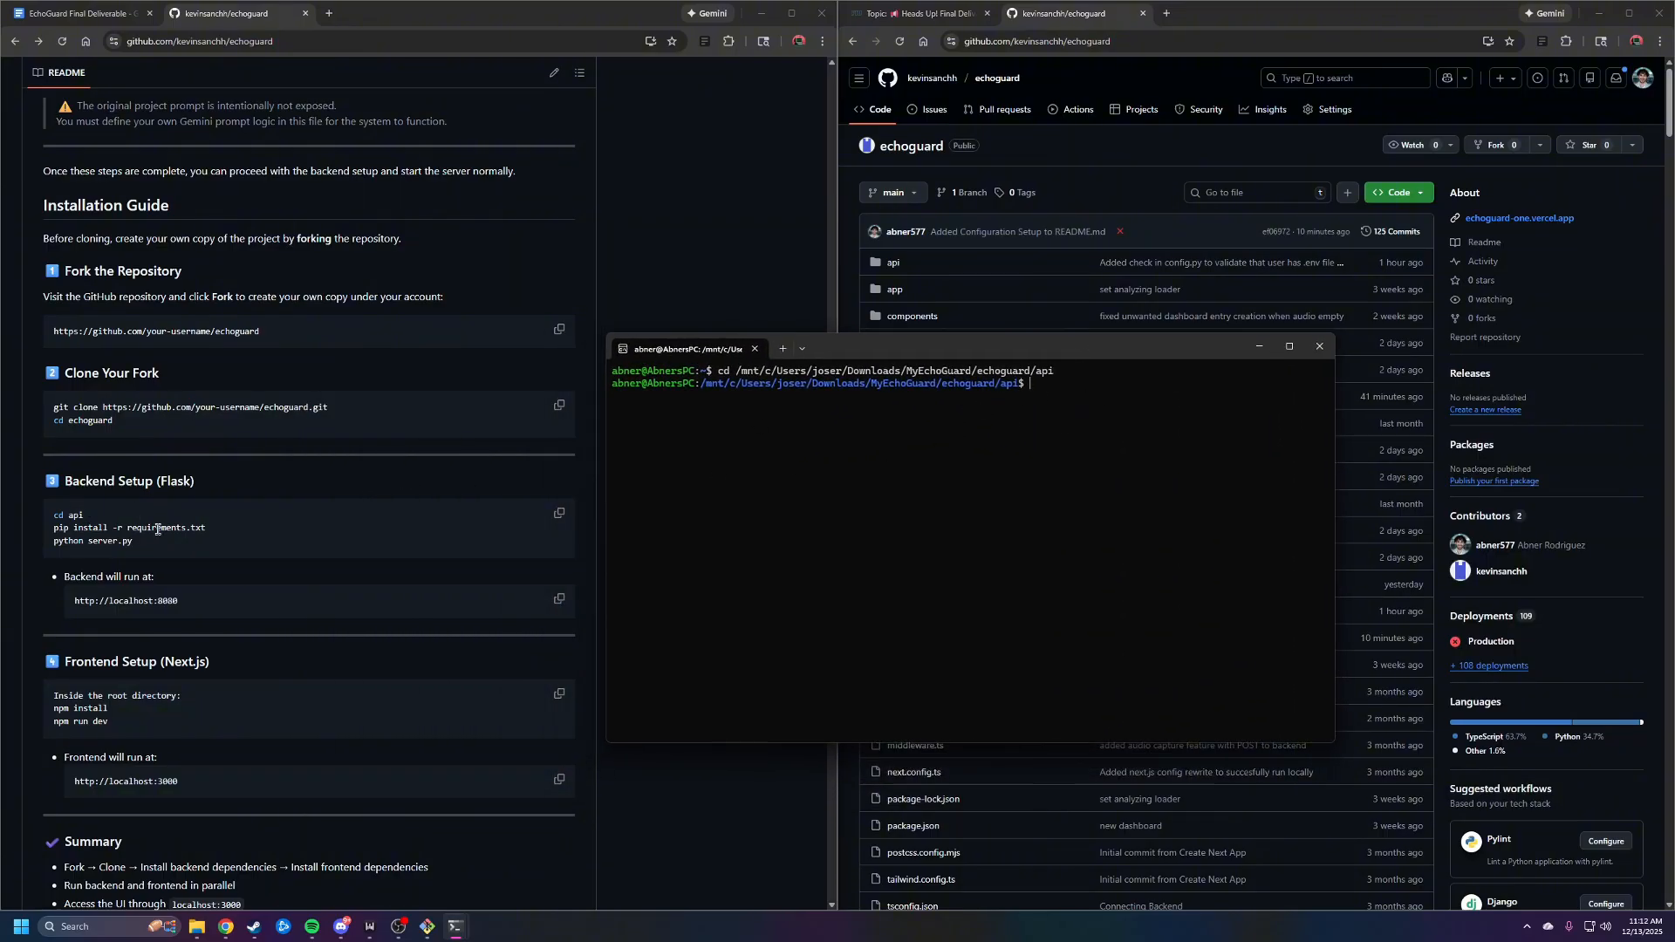
# Install the backend dependencies in the api folder with pip install -r requirements.txt --break-system-packages and review the output
pyautogui.moveTo(205, 528); pyautogui.dragTo(43, 533)
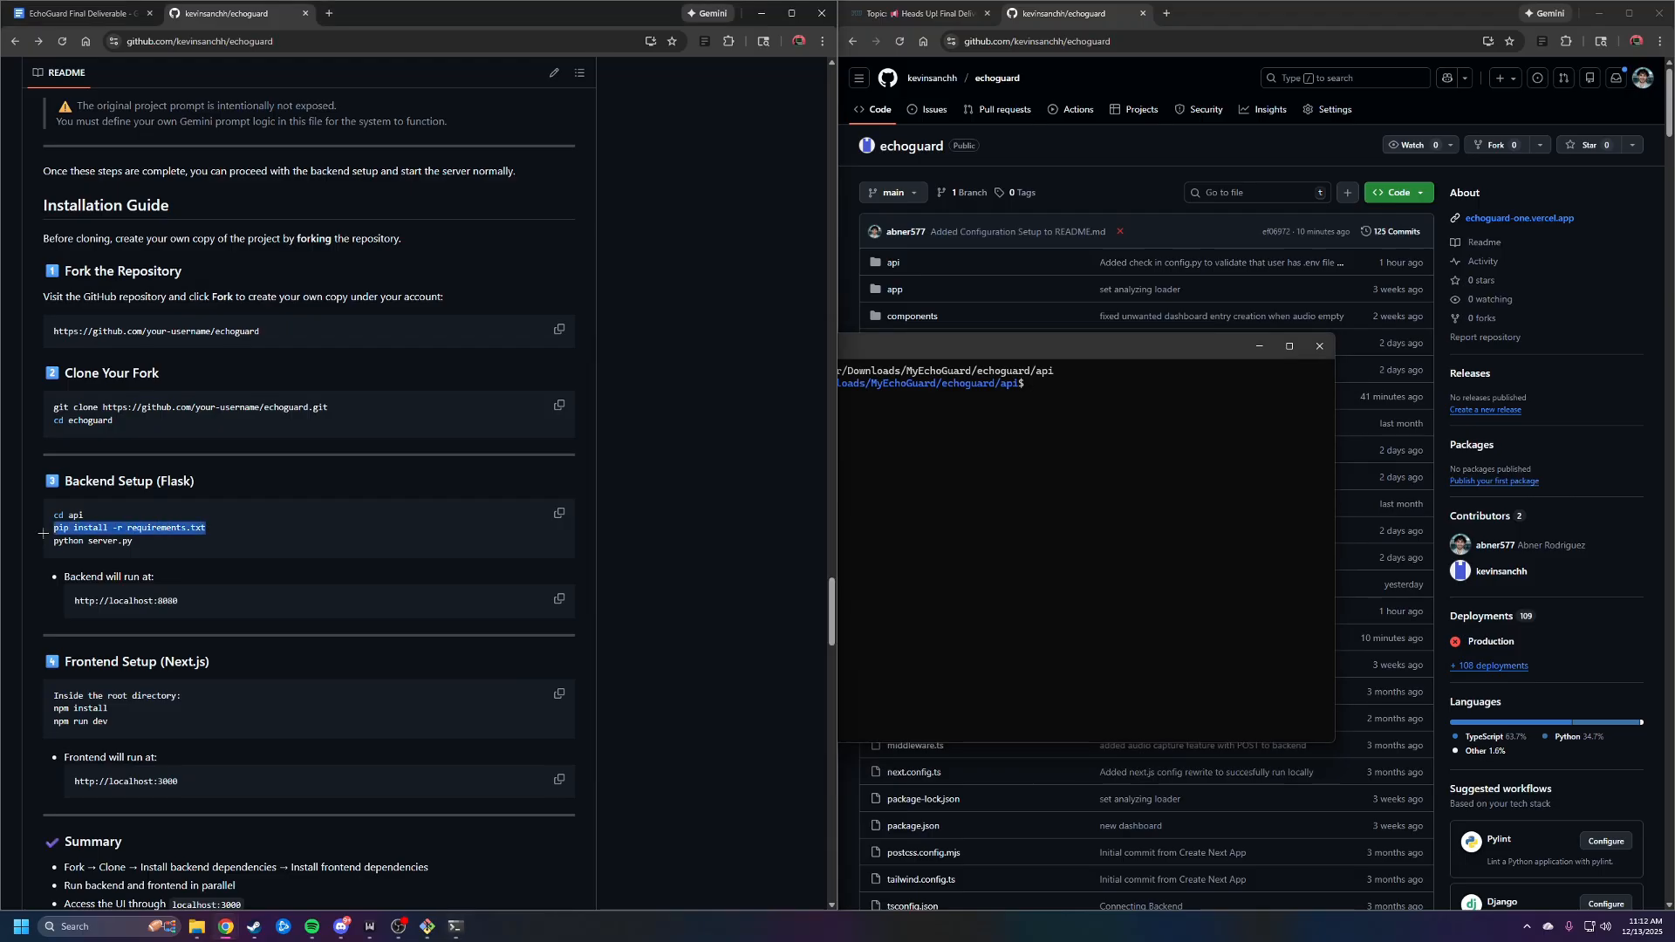
pyautogui.click(945, 498)
pyautogui.write('pip install -r requirements.txt')
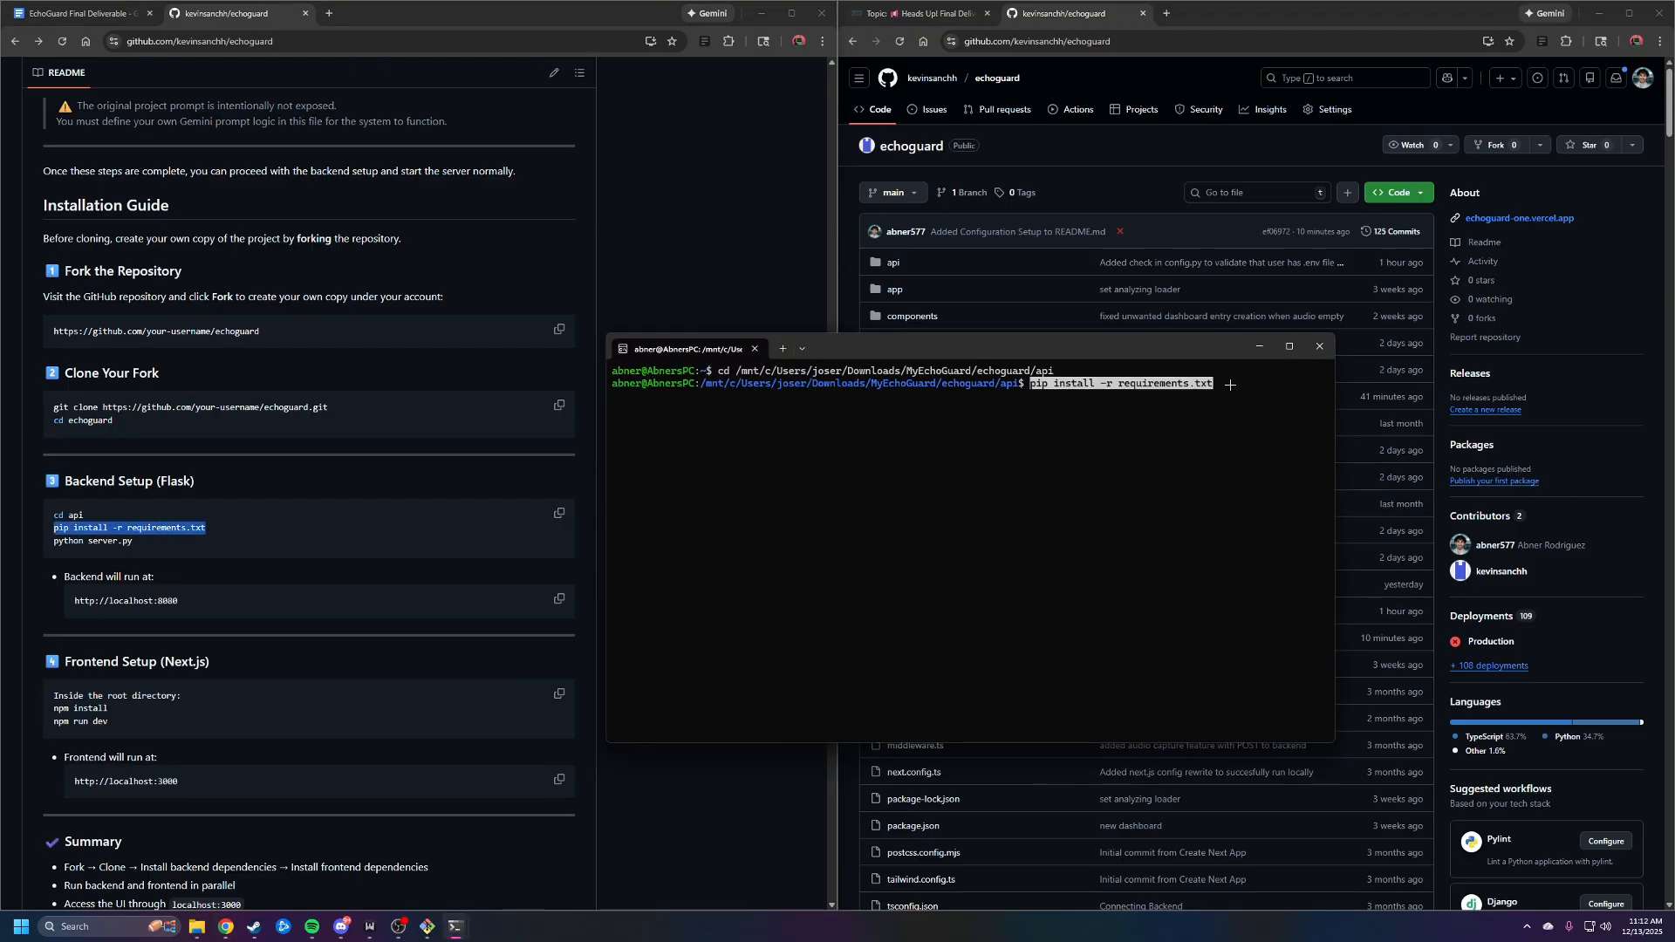
pyautogui.write('--break-')
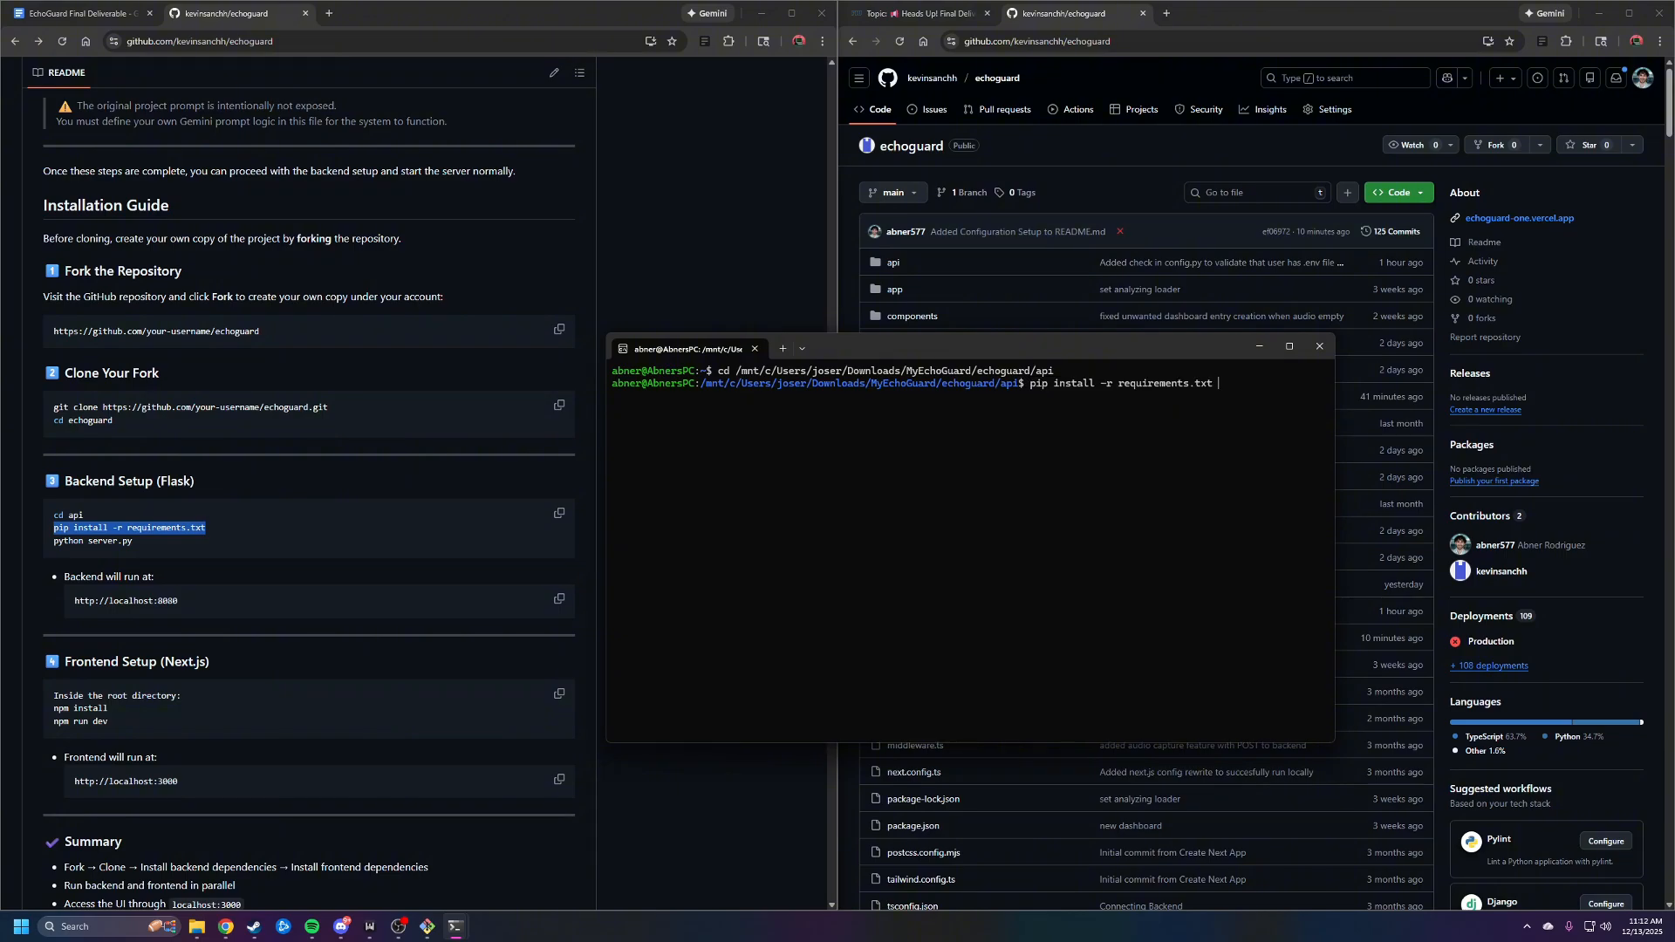
pyautogui.write('system-packages')
pyautogui.press('Return')
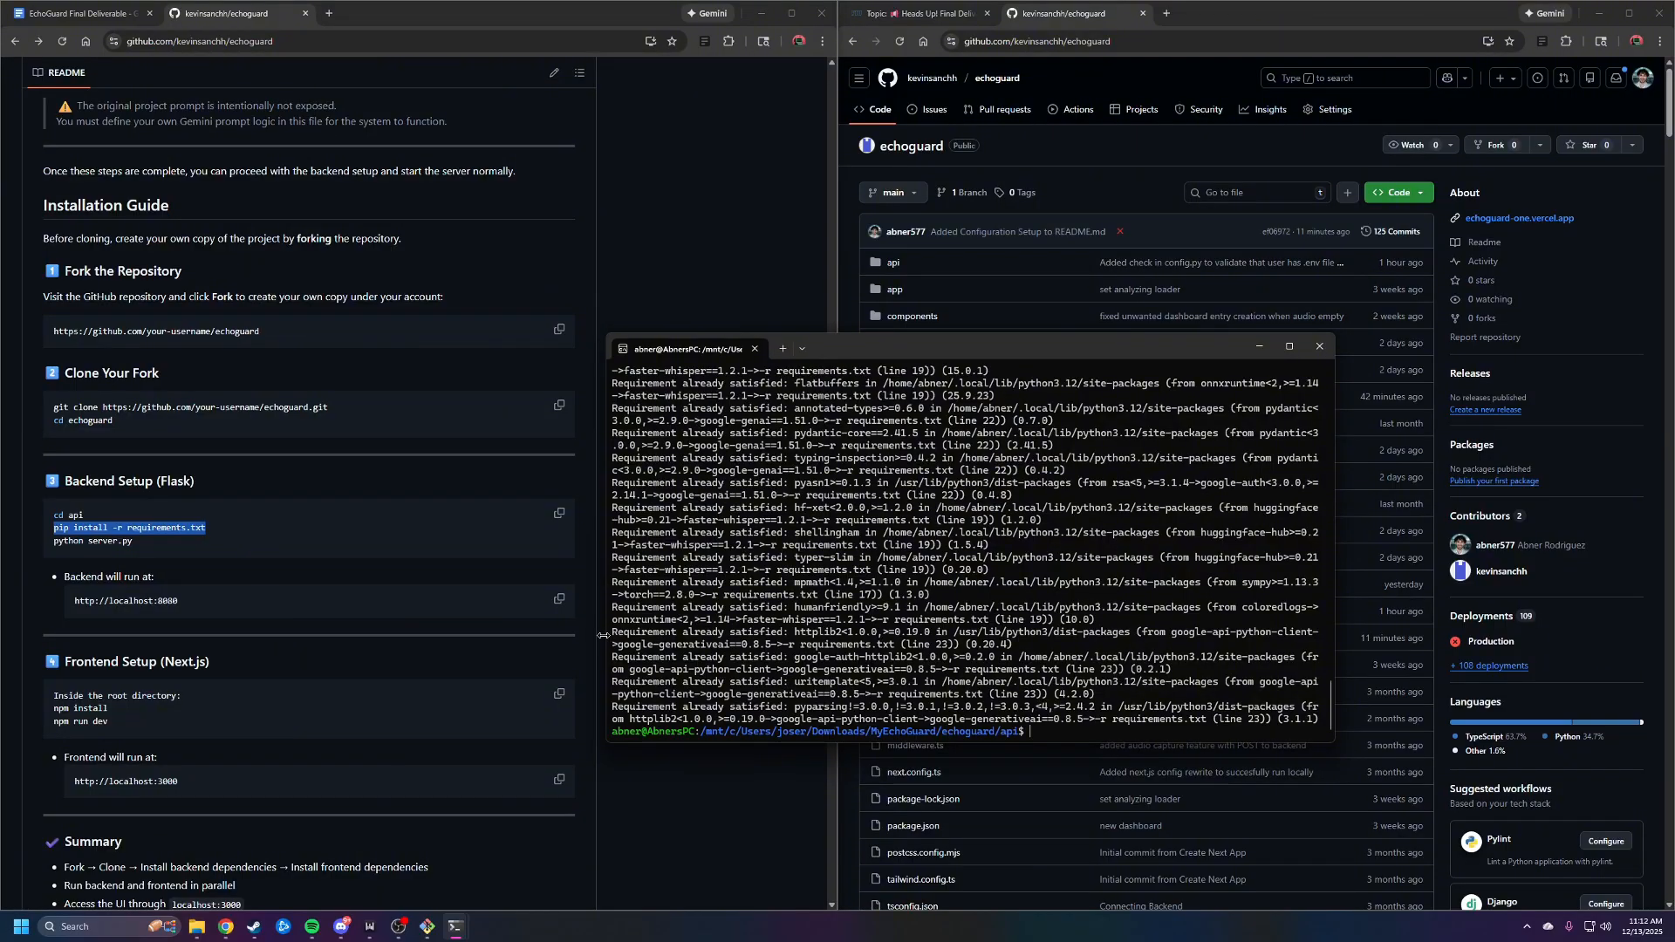
pyautogui.moveTo(614, 630); pyautogui.dragTo(1025, 642)
pyautogui.click(1022, 623)
pyautogui.scroll(3, 1017, 626)
pyautogui.scroll(-3, 1012, 630)
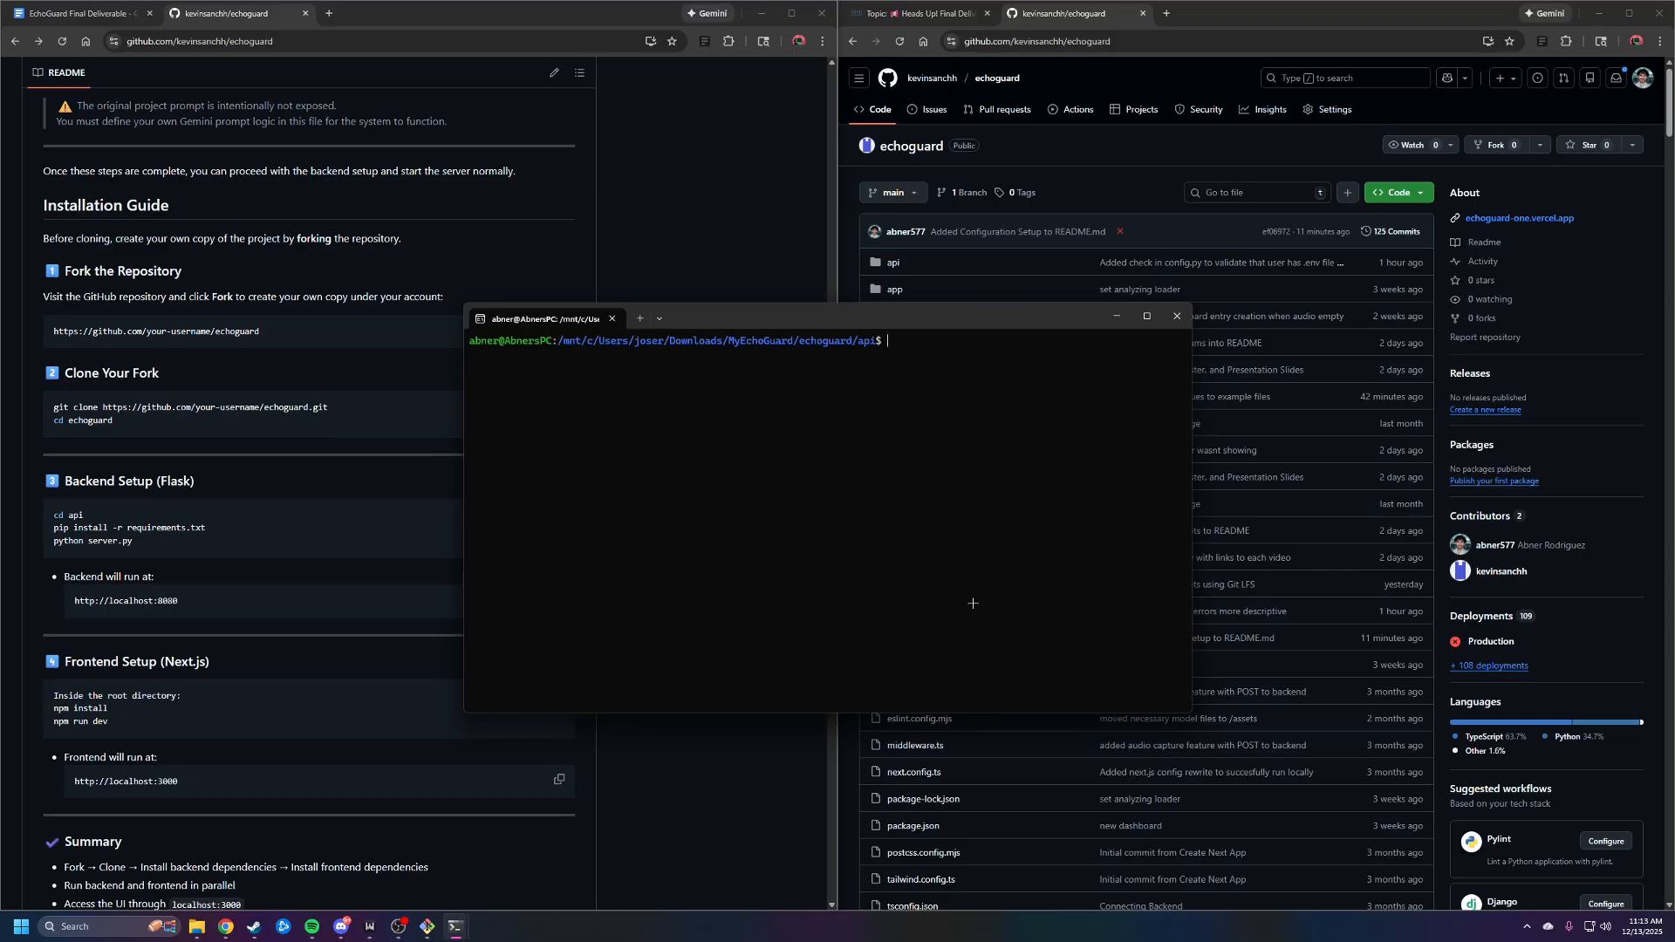
# Try to start the backend server from the api folder with python3 server.py
pyautogui.write('python3 server.py')
pyautogui.moveTo(931, 340); pyautogui.dragTo(913, 341)
pyautogui.click(1001, 344)
pyautogui.press('Return')
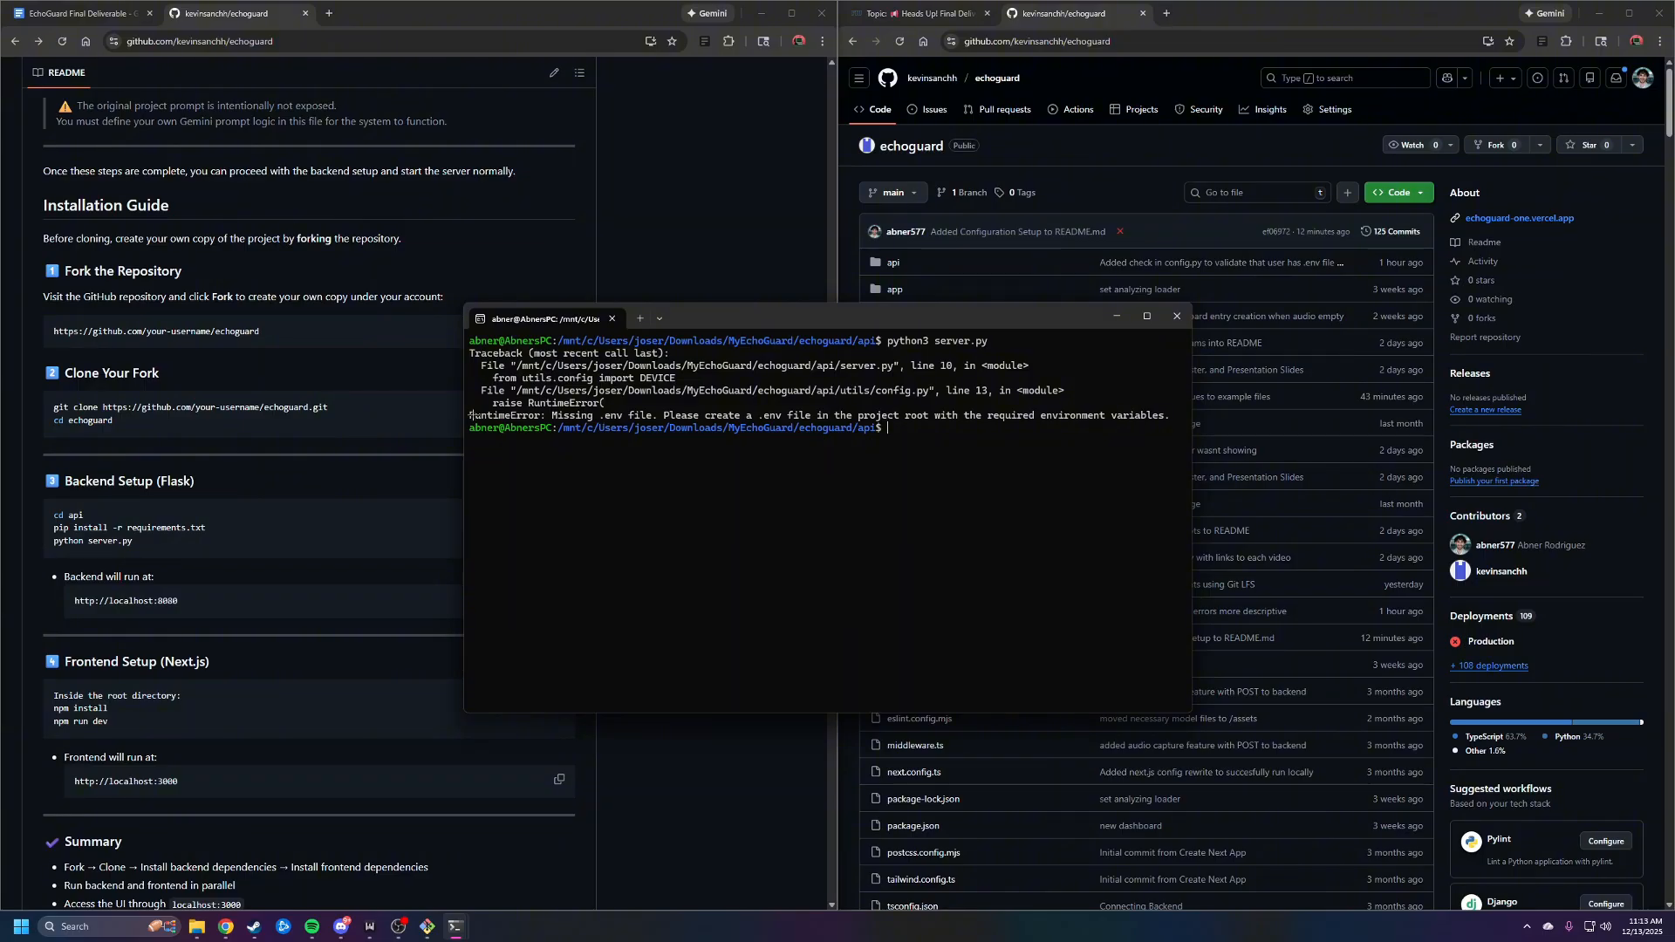
# Read the server's startup error and find the Required Configuration Setup section in the README
pyautogui.moveTo(470, 415); pyautogui.dragTo(1153, 416)
pyautogui.click(1117, 407)
pyautogui.scroll(-9, 394, 472)
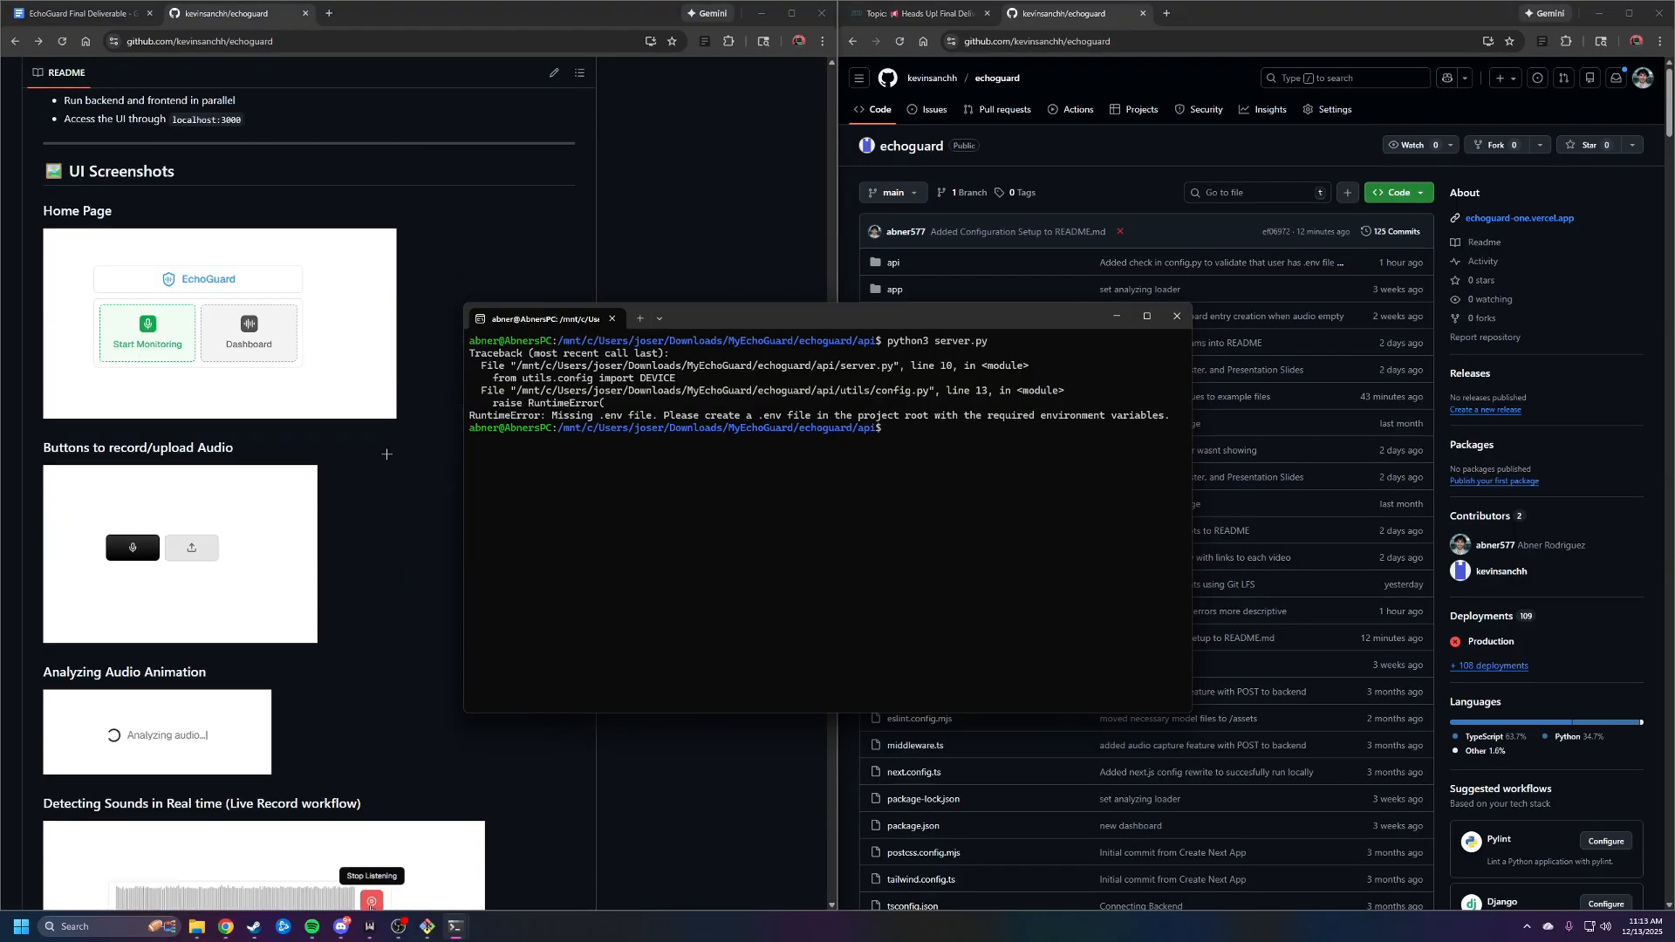
pyautogui.scroll(-4, 387, 454)
pyautogui.scroll(17, 384, 449)
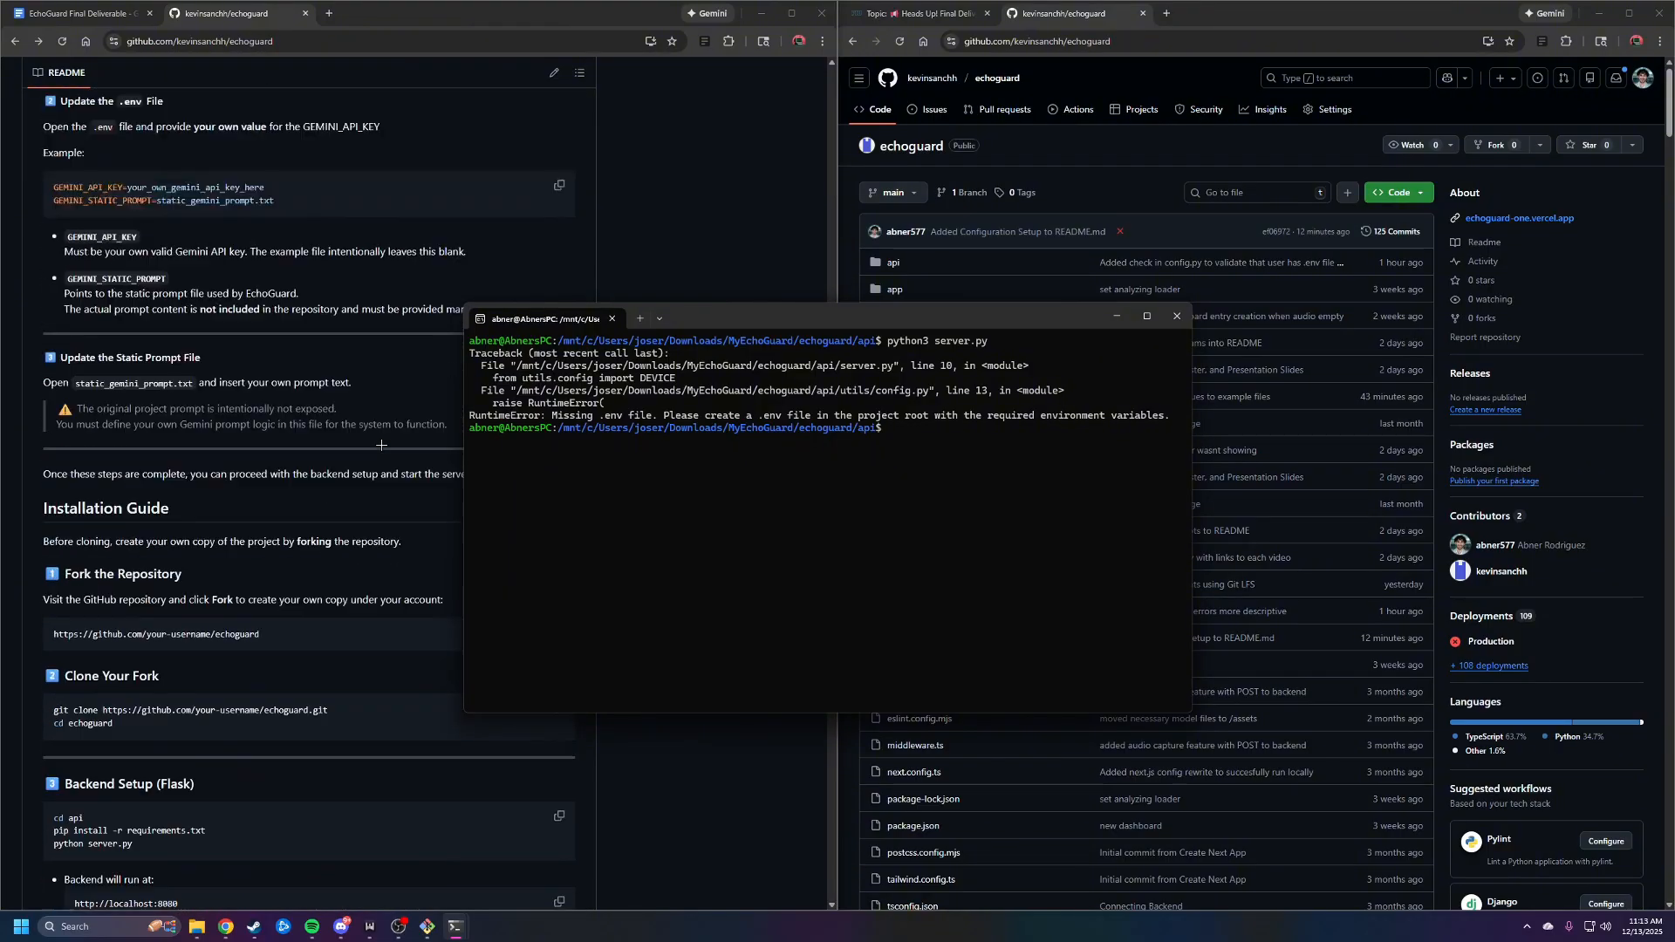
pyautogui.scroll(9, 382, 446)
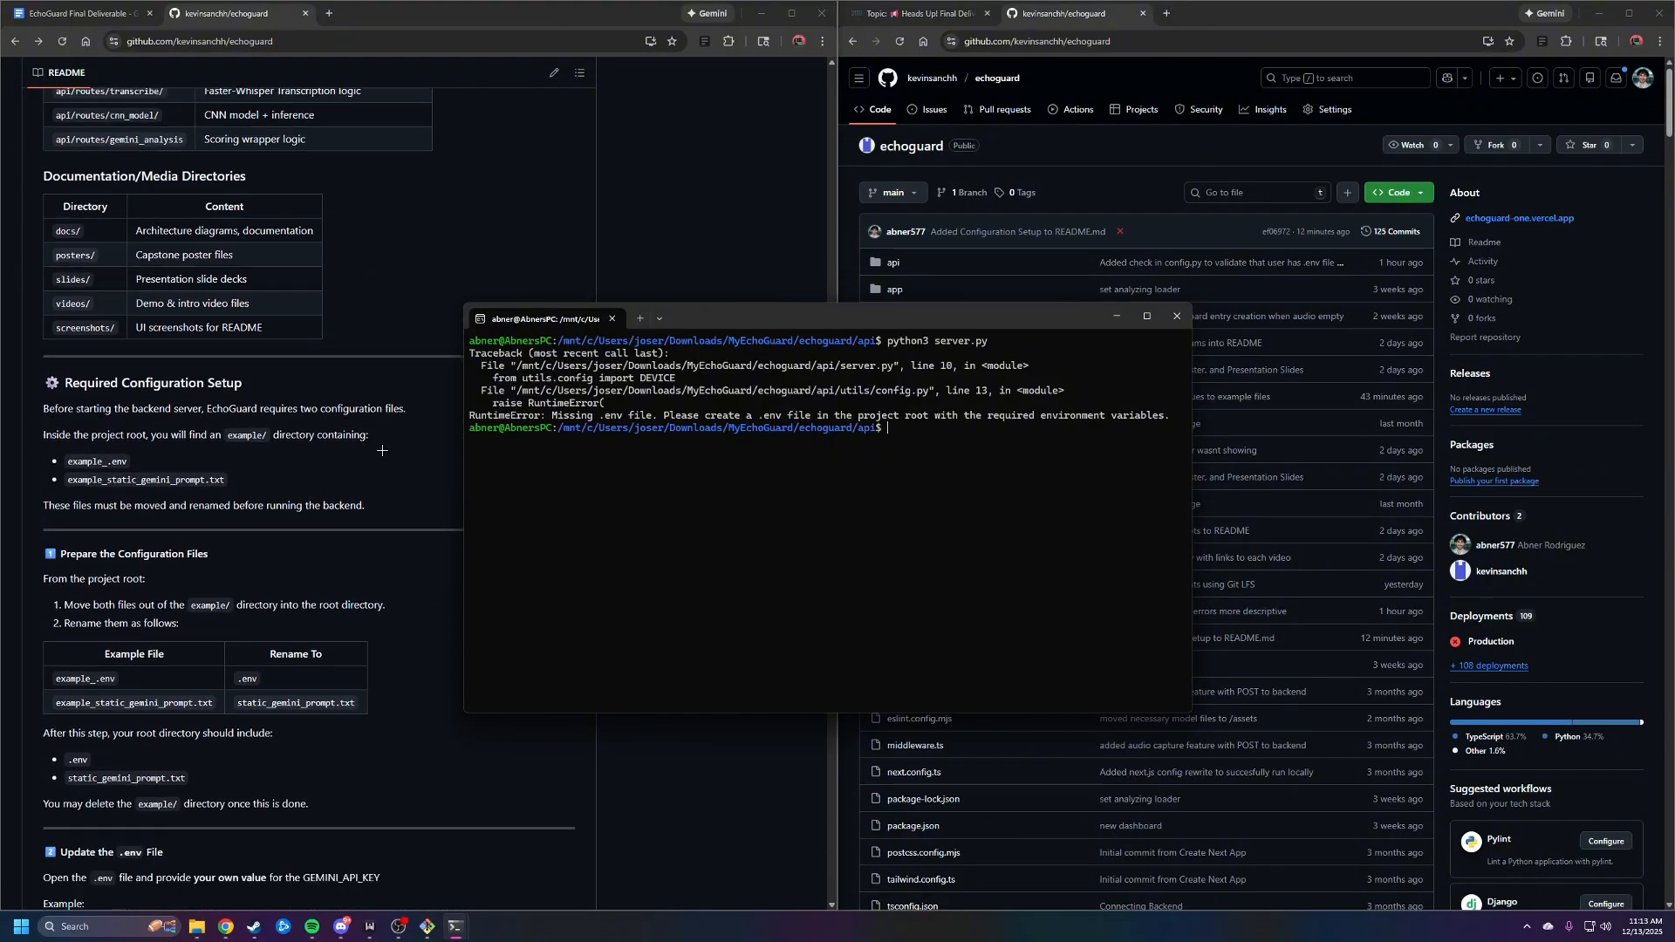
# Minimize the terminal and read the README instructions on preparing the configuration files
pyautogui.scroll(-1, 382, 450)
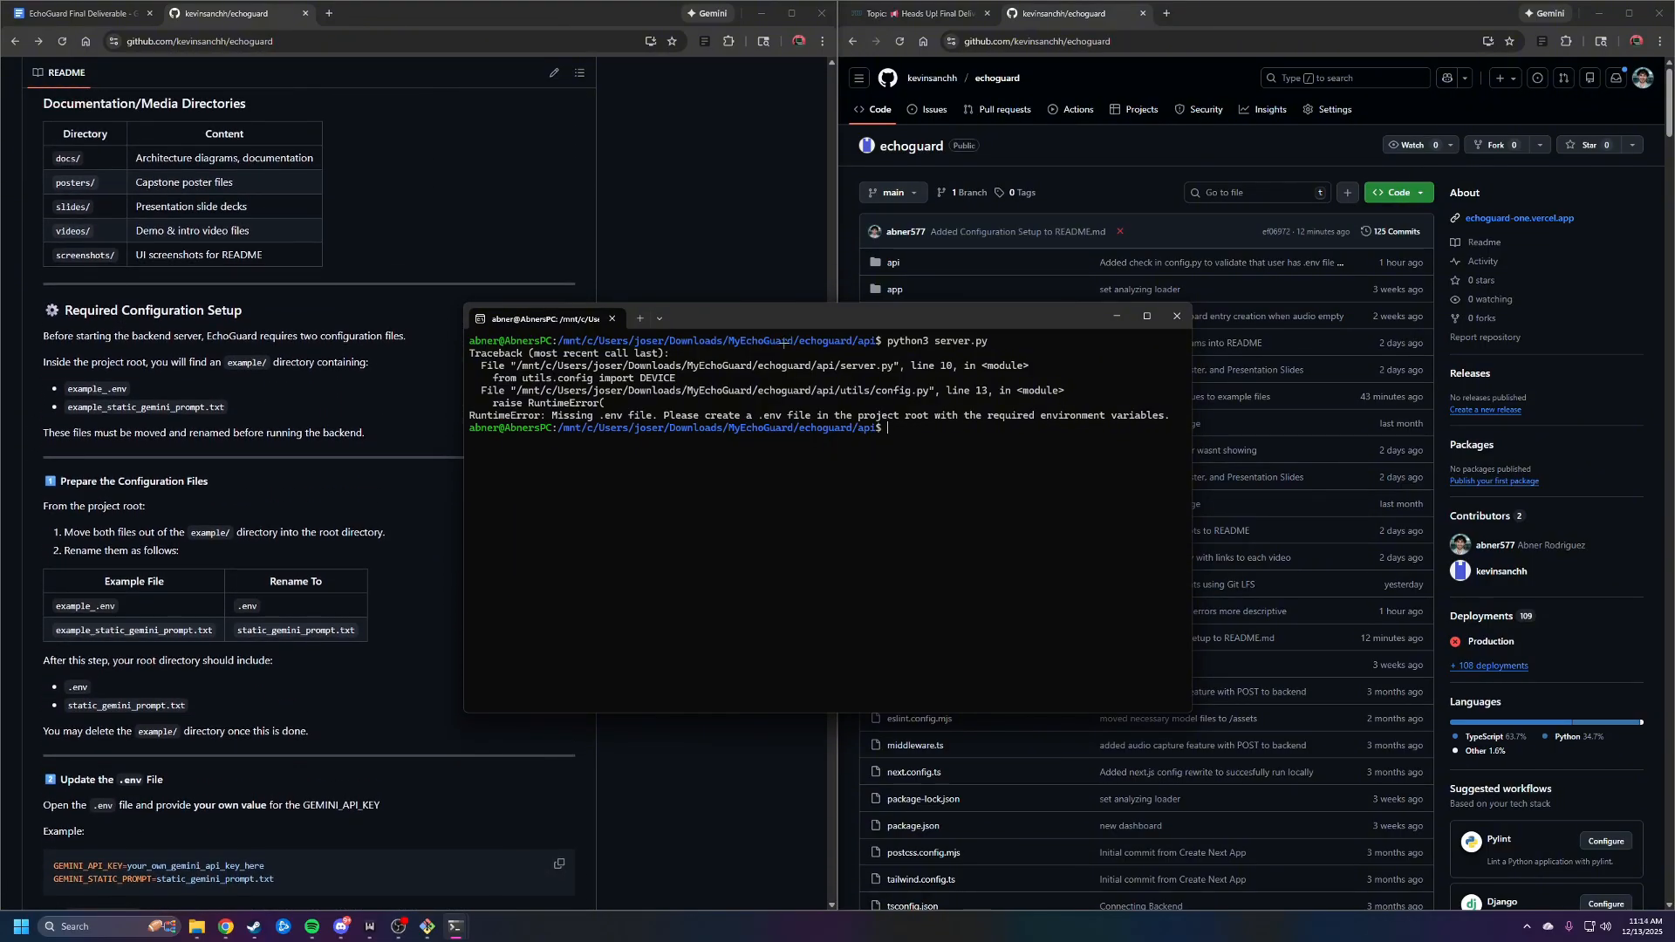
pyautogui.click(1117, 315)
pyautogui.scroll(-1, 430, 389)
pyautogui.scroll(1, 430, 389)
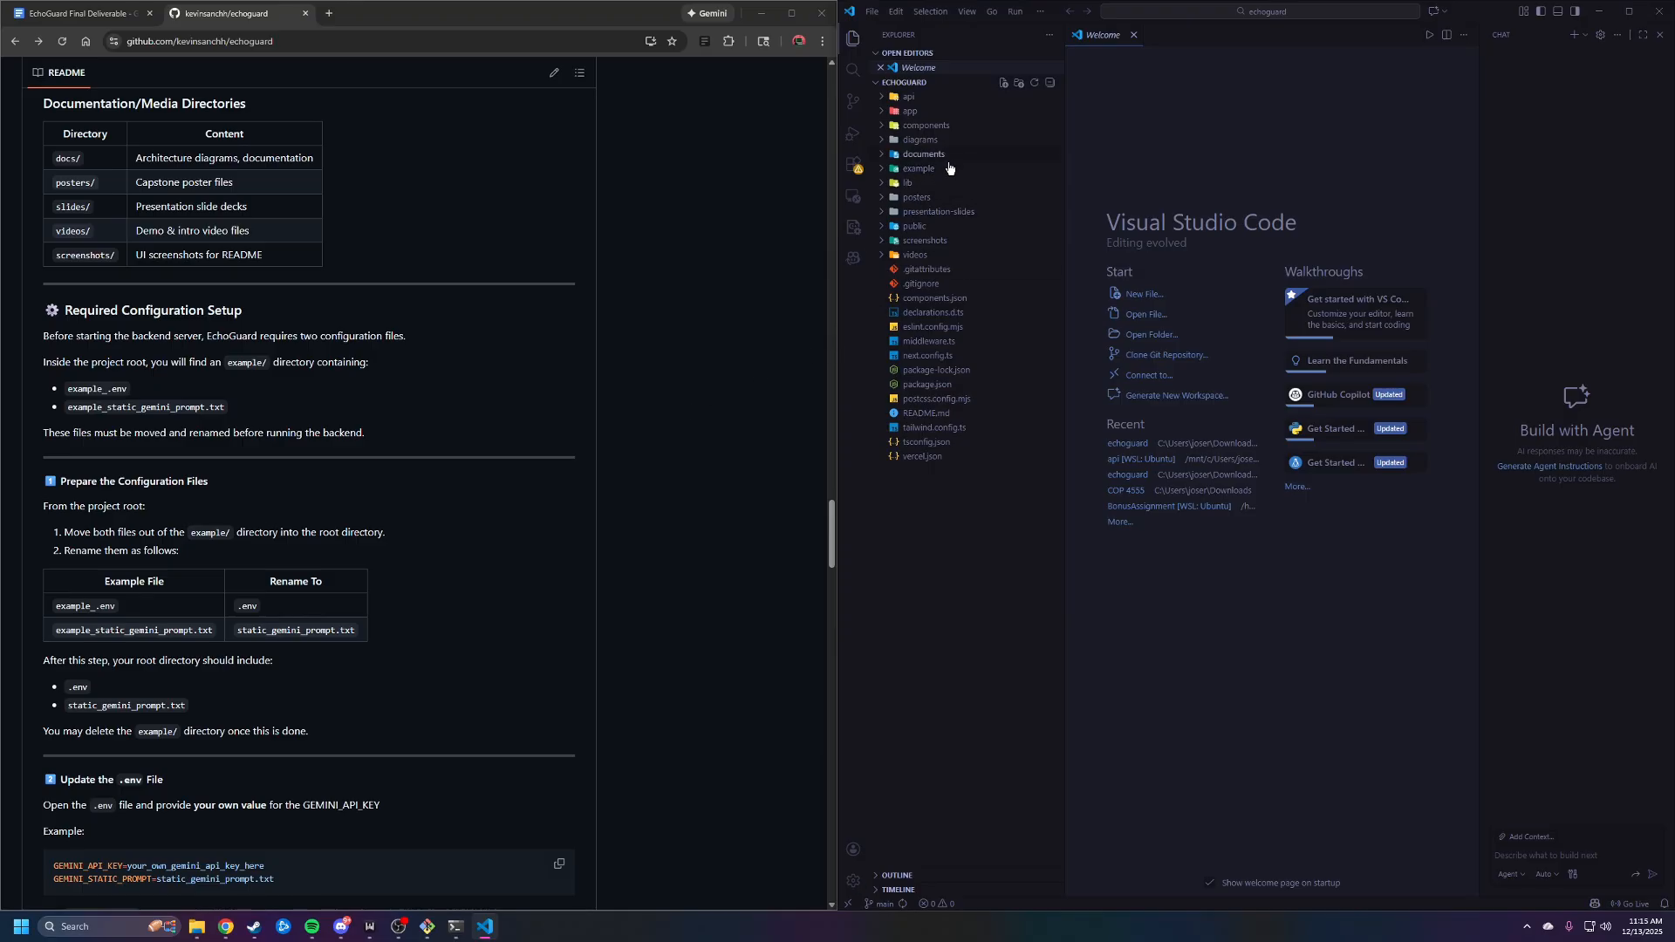
# In Visual Studio Code, copy example_.env and example_static_gemini_prompt.txt from the example folder into the project root
pyautogui.click(884, 172)
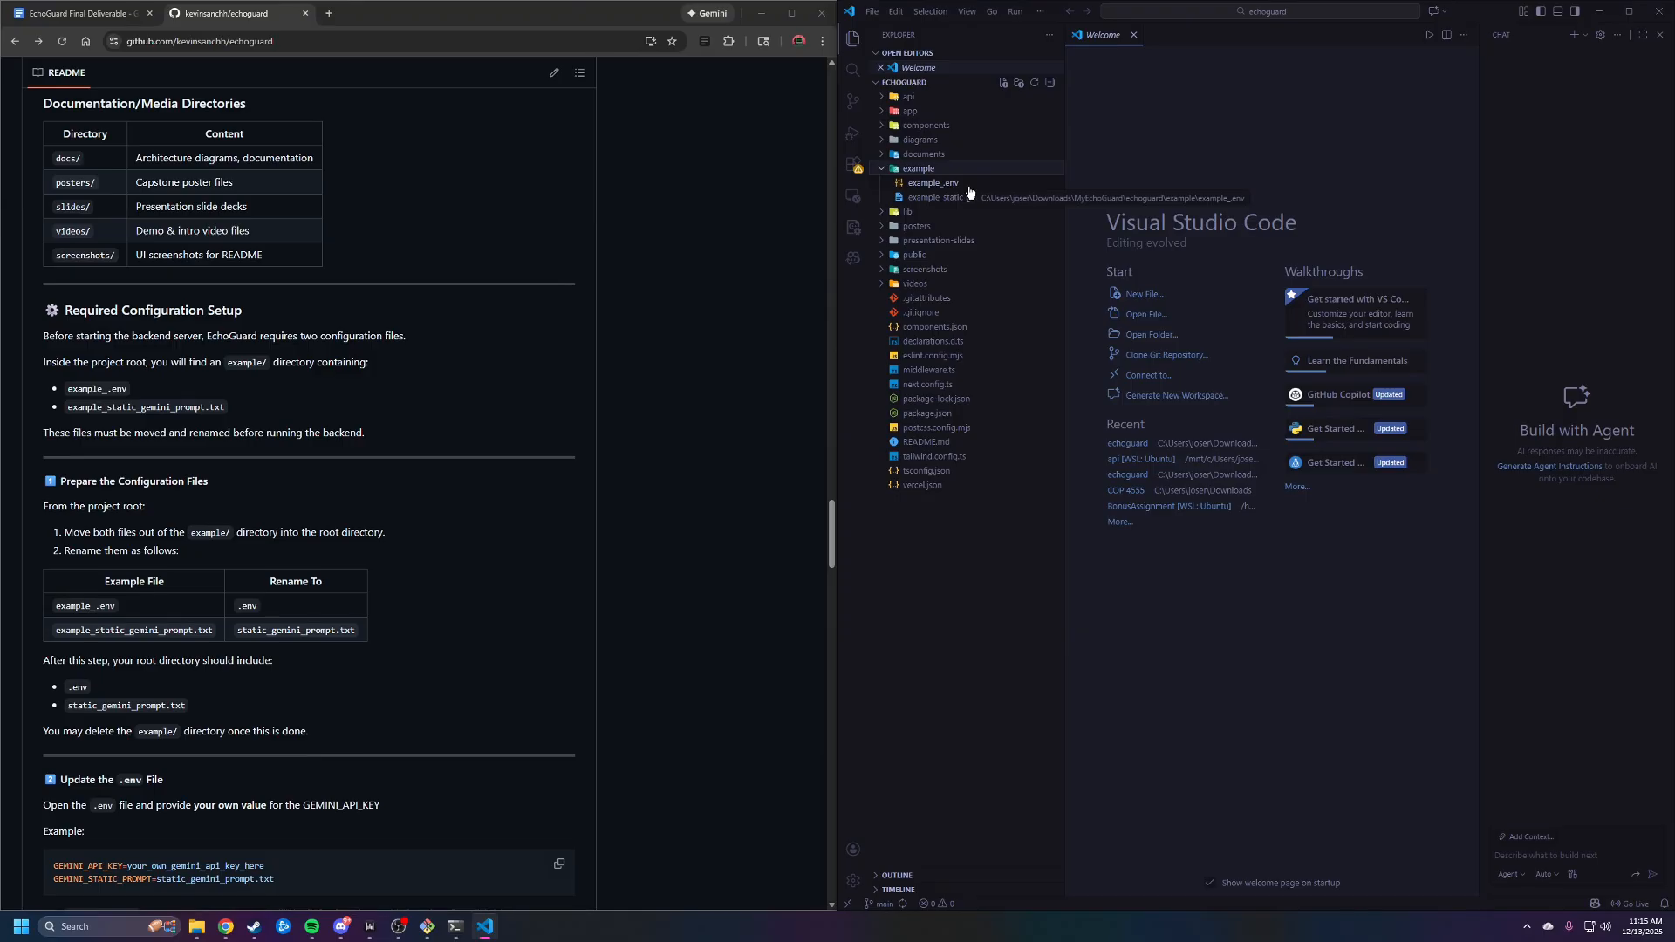
pyautogui.scroll(-1, 543, 363)
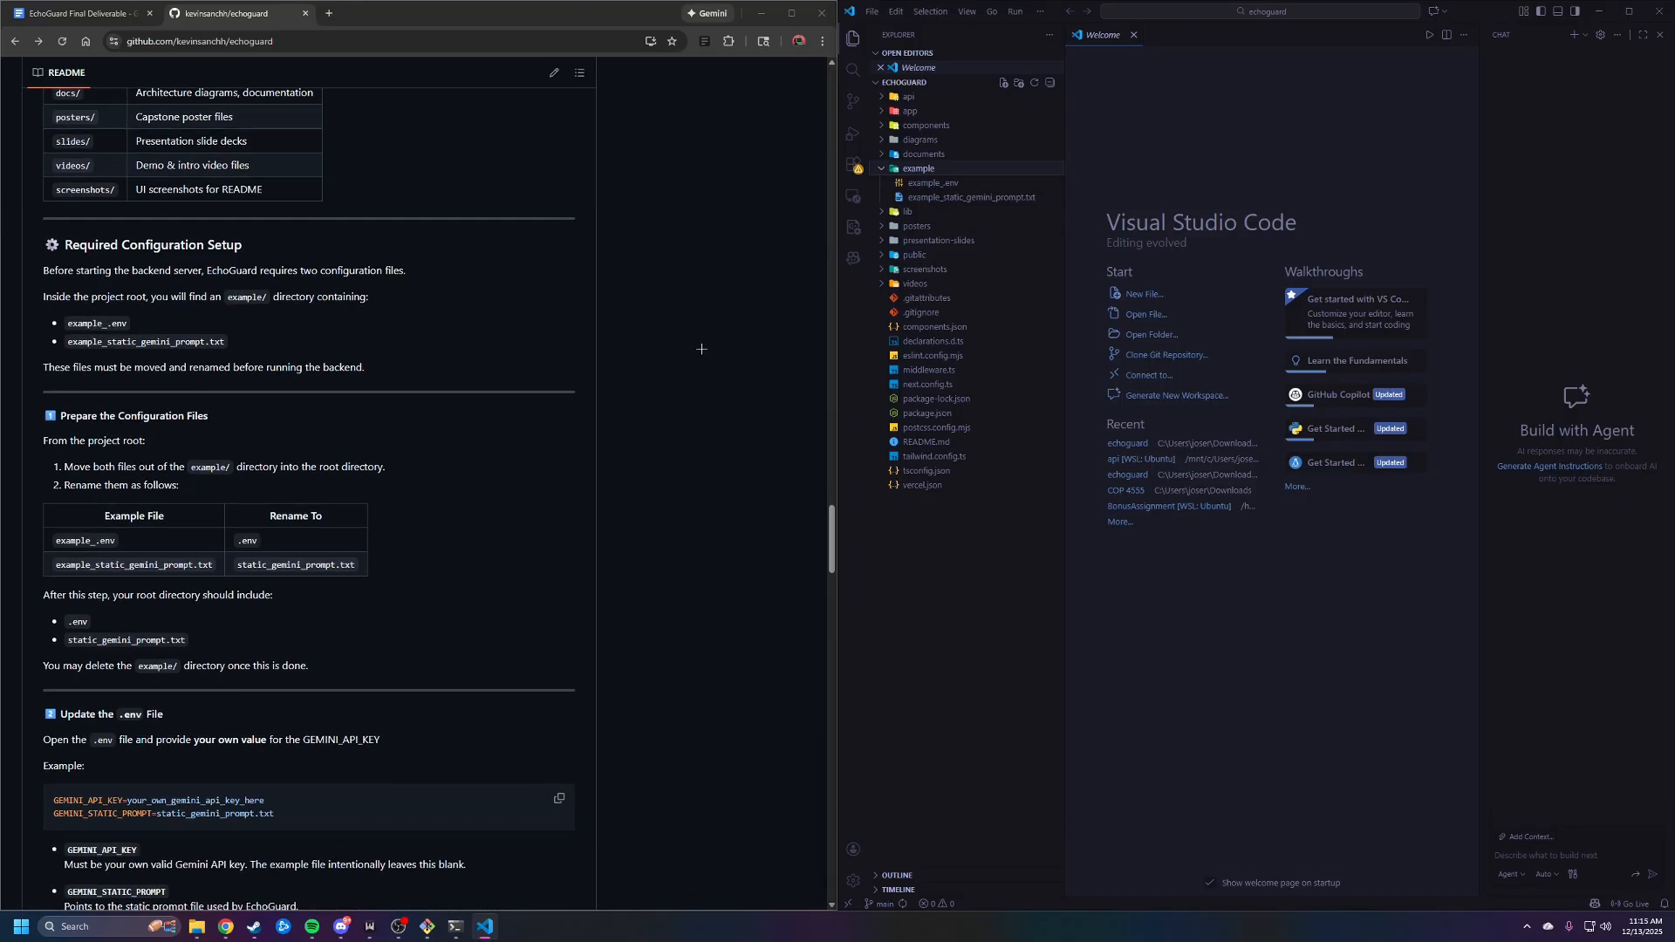
pyautogui.click(941, 183)
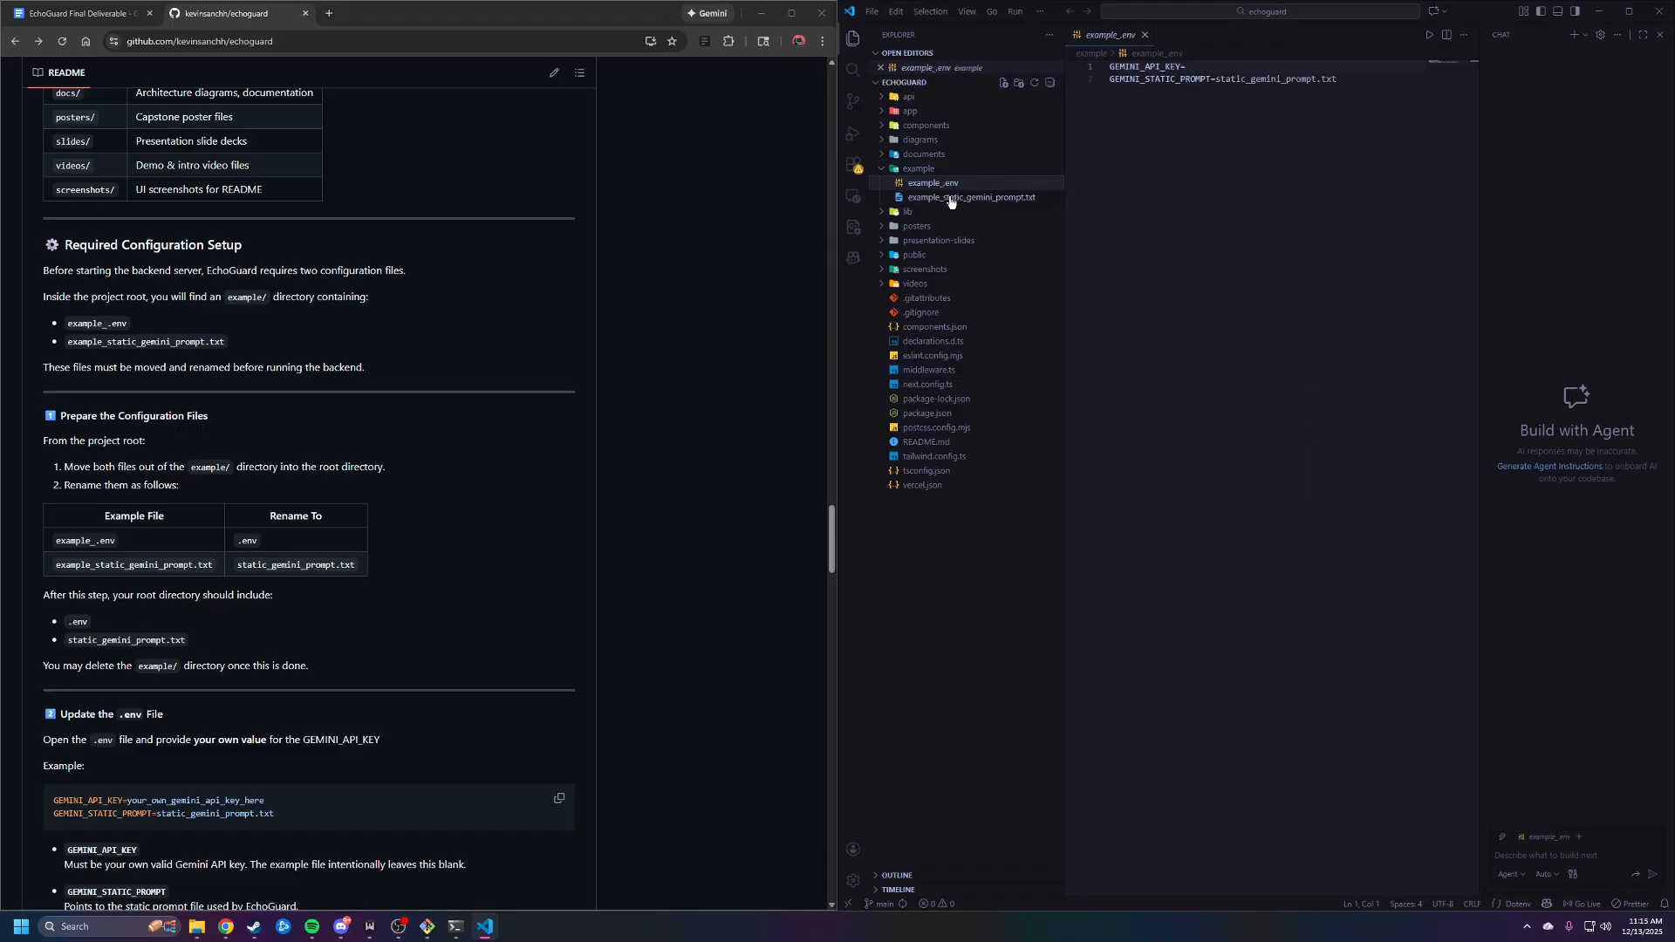
pyautogui.moveTo(943, 187); pyautogui.dragTo(967, 570)
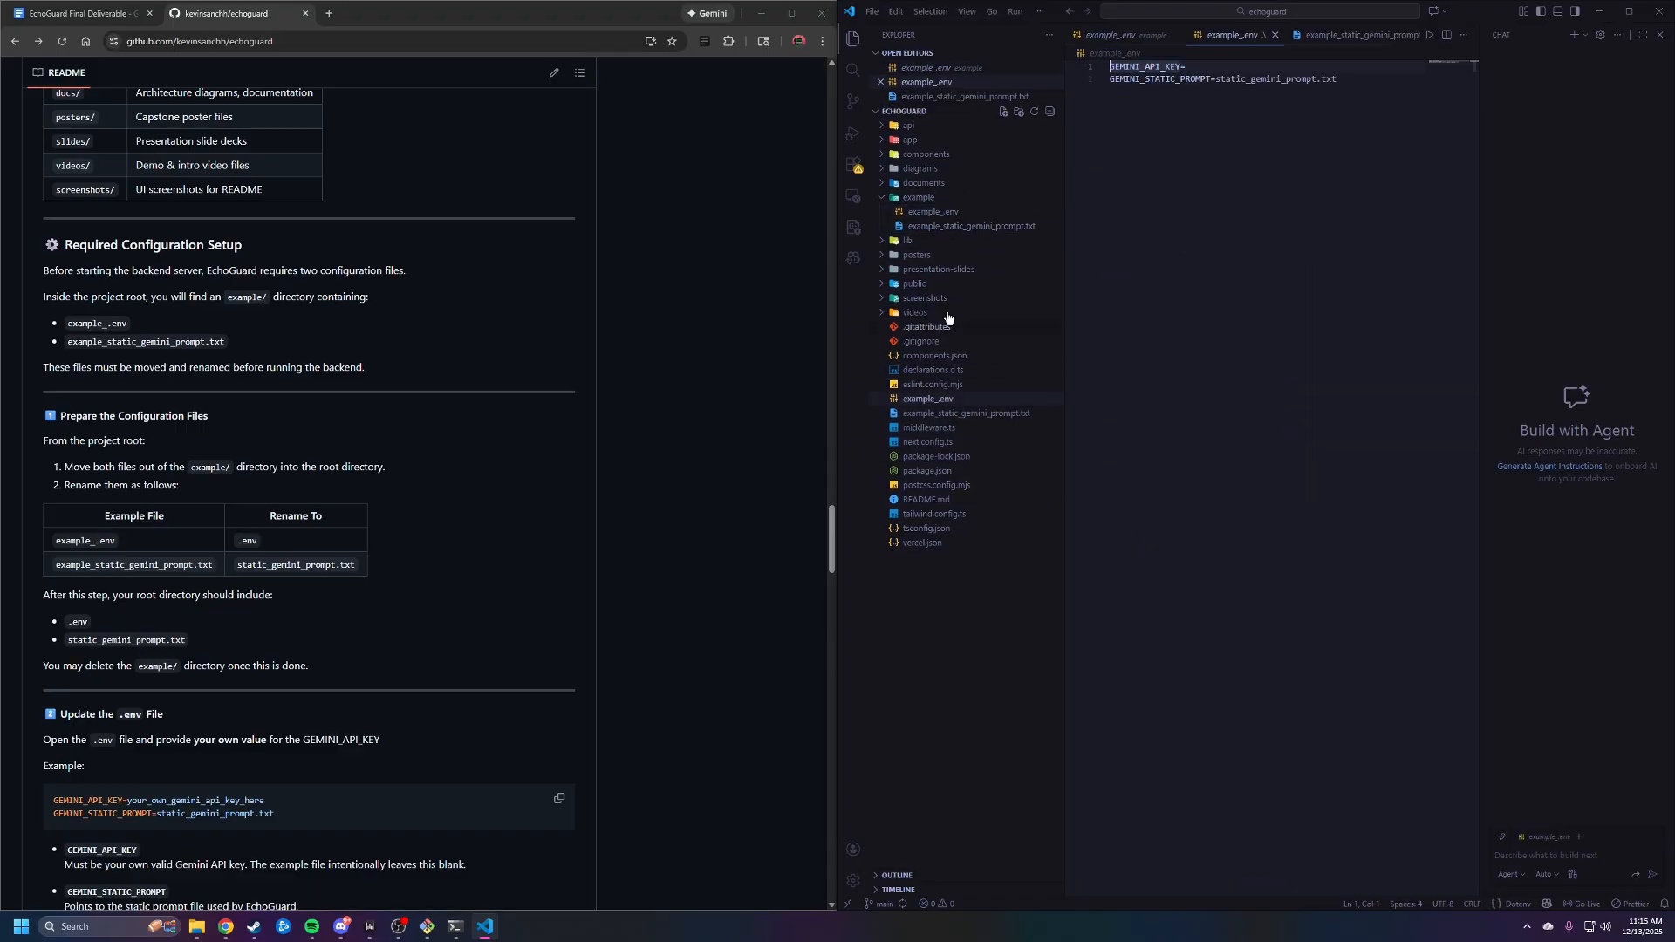
# Delete the example folder from the project, moving it to the Recycle Bin
pyautogui.click(883, 201)
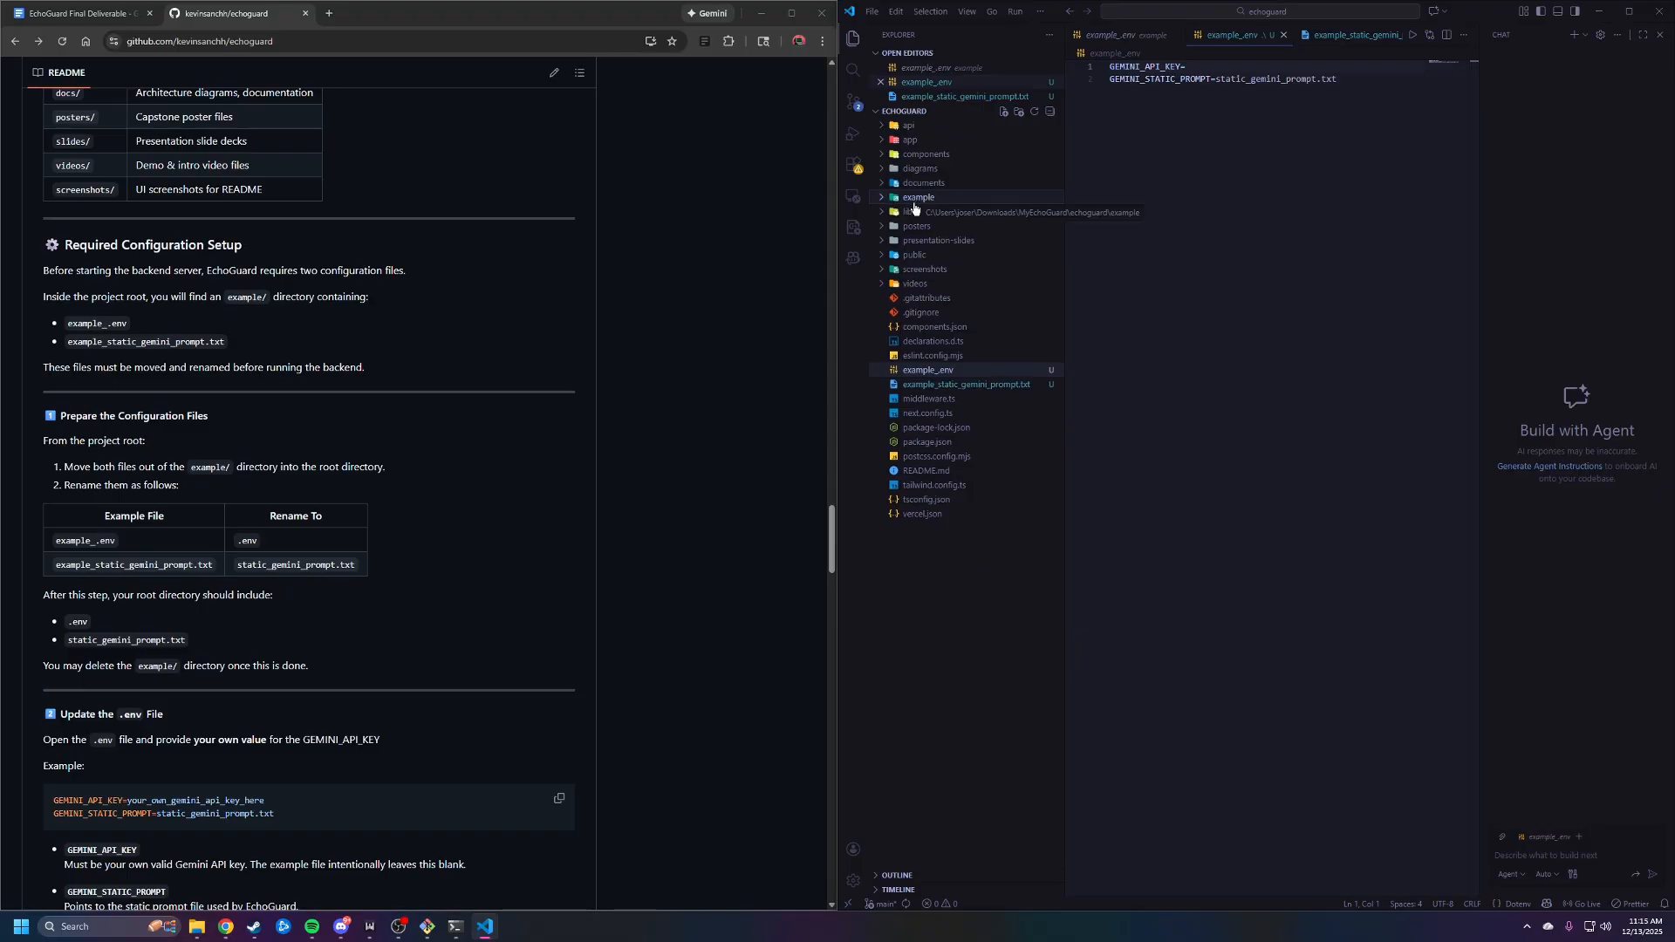
pyautogui.rightClick(924, 204)
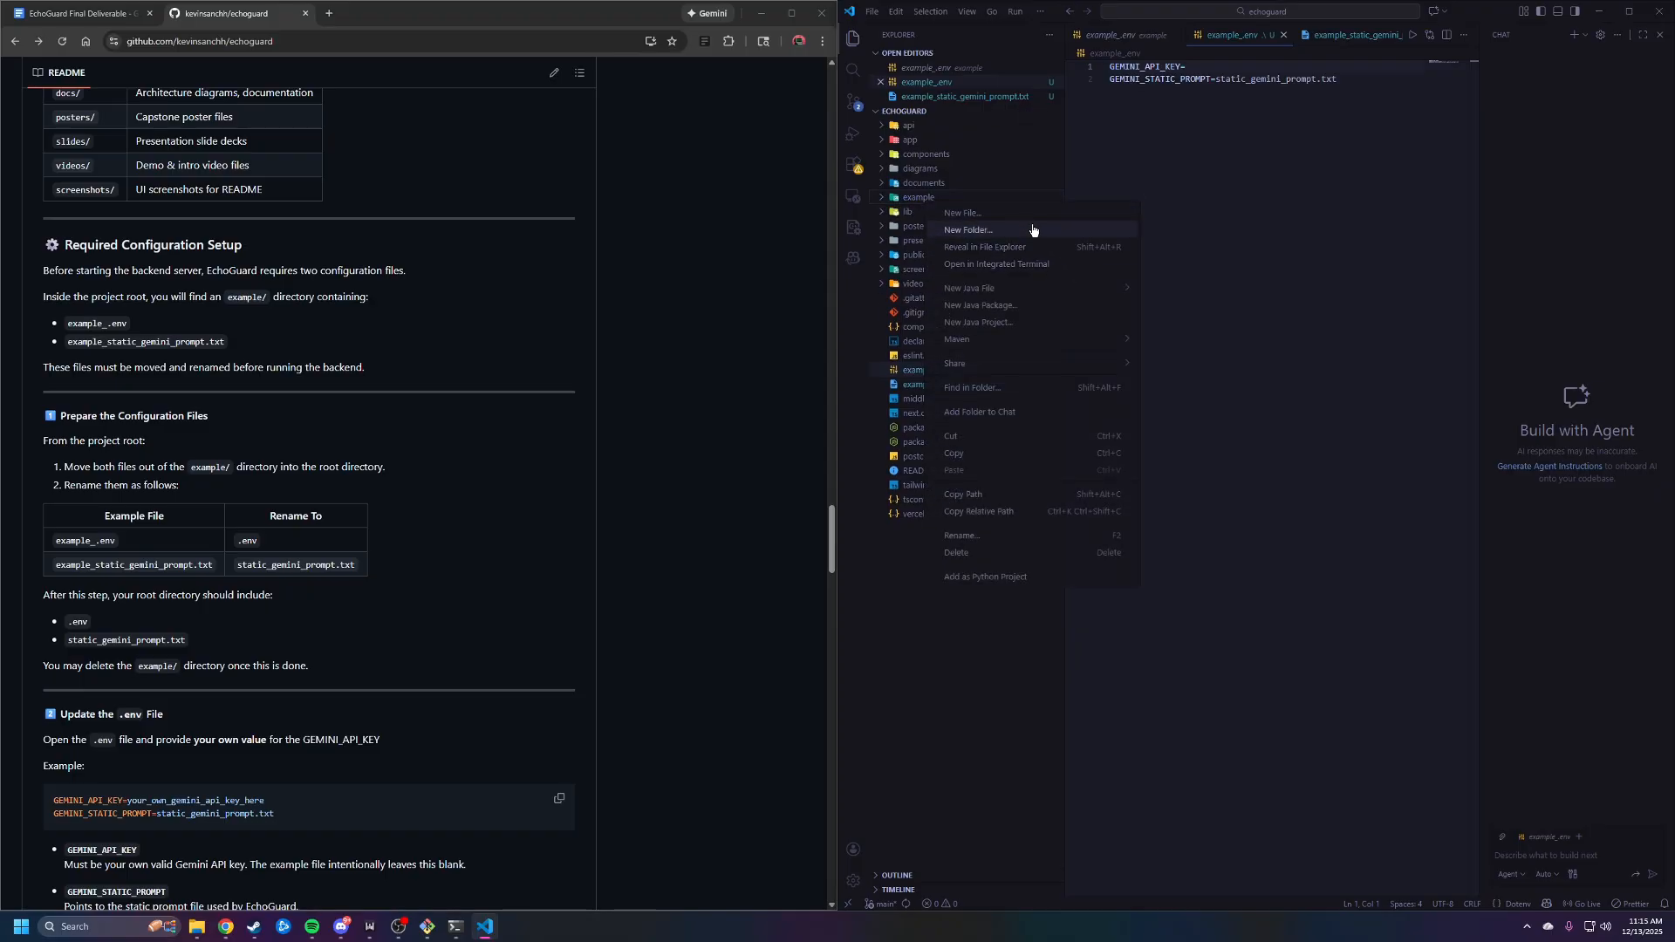
pyautogui.click(999, 552)
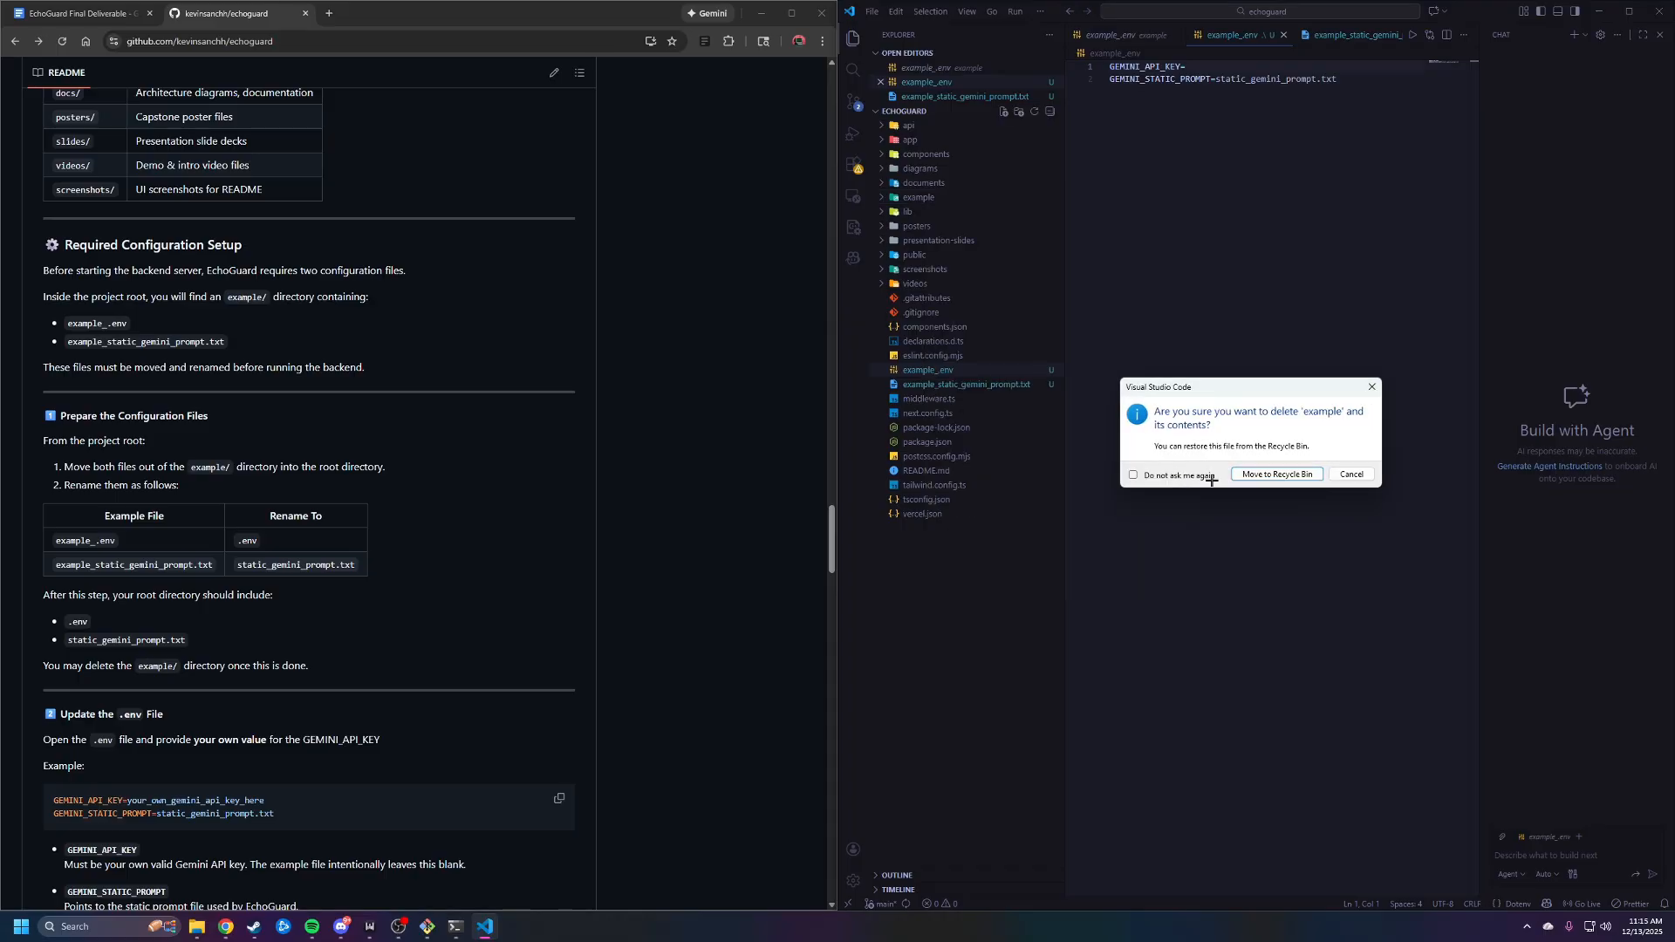
pyautogui.click(1277, 474)
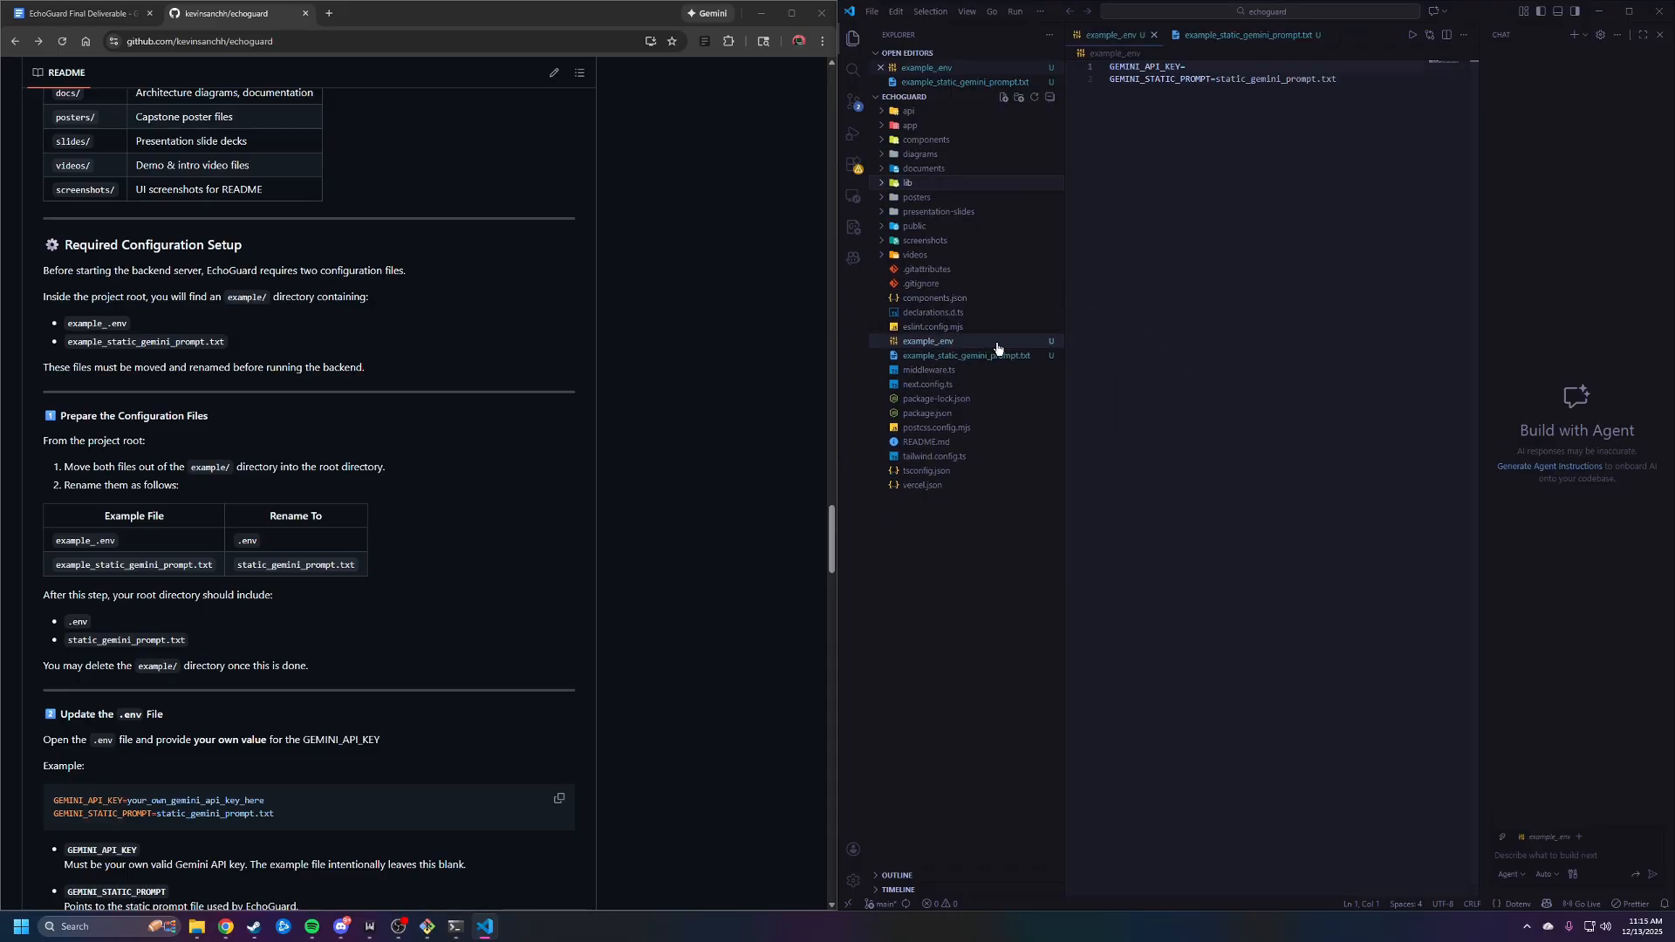
# Rename example_.env in the project root to .env as the README specifies
pyautogui.scroll(-1, 460, 446)
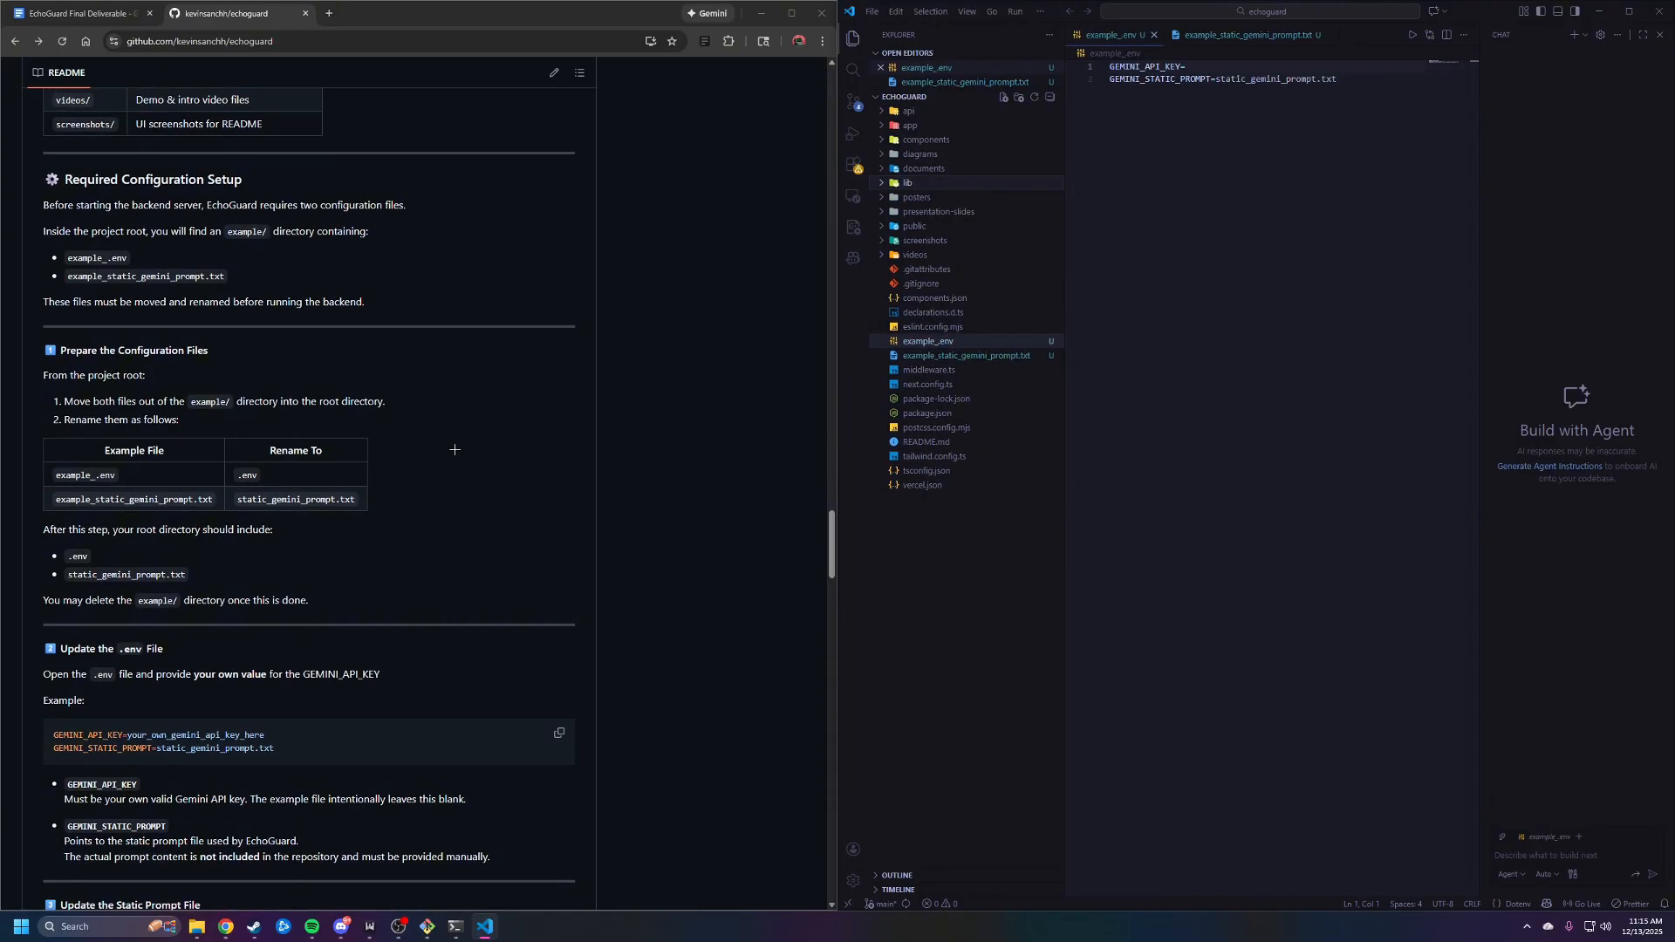
pyautogui.rightClick(953, 343)
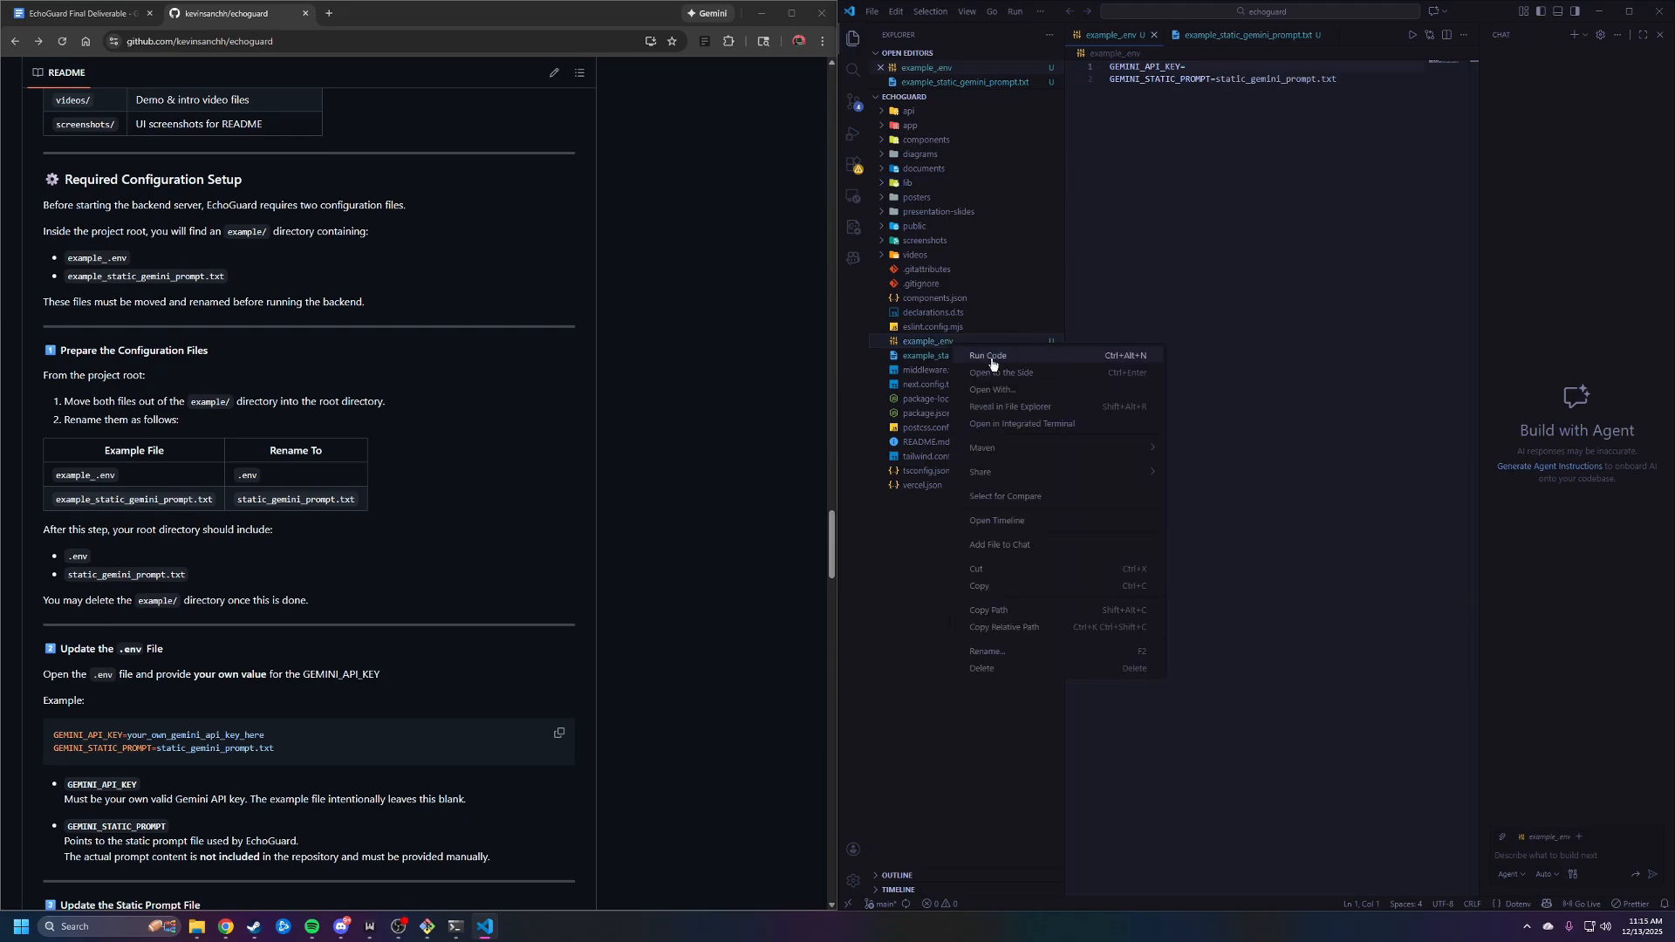
pyautogui.click(1175, 329)
pyautogui.rightClick(1017, 343)
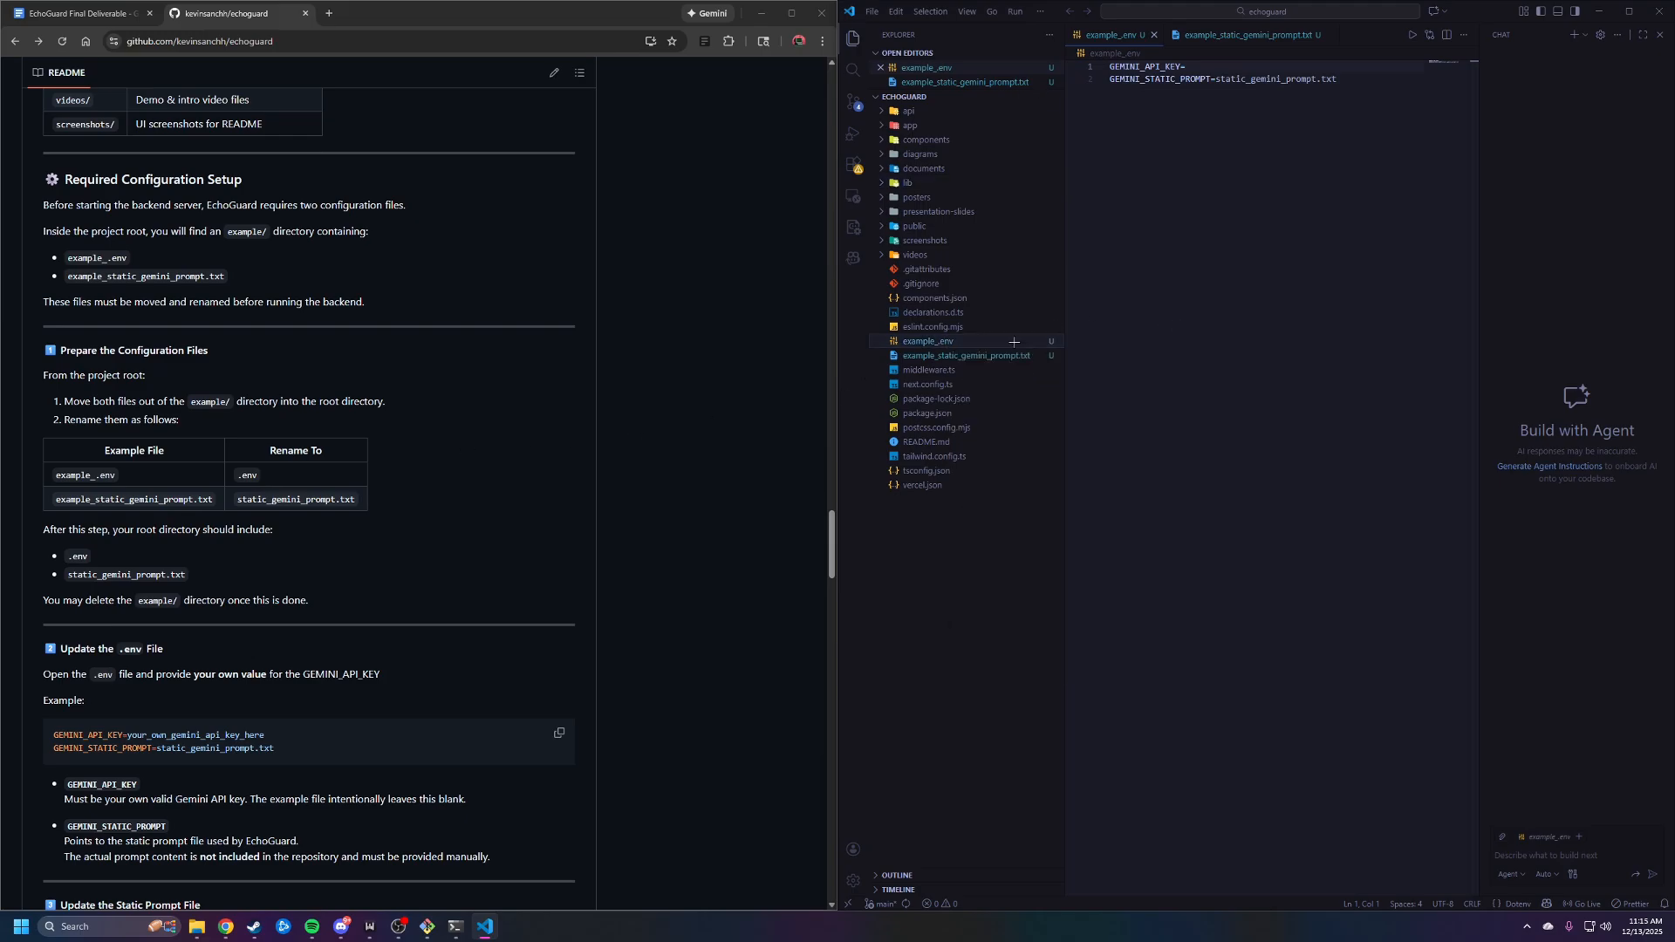
pyautogui.click(1052, 651)
pyautogui.press('BackSpace')
pyautogui.press('Return')
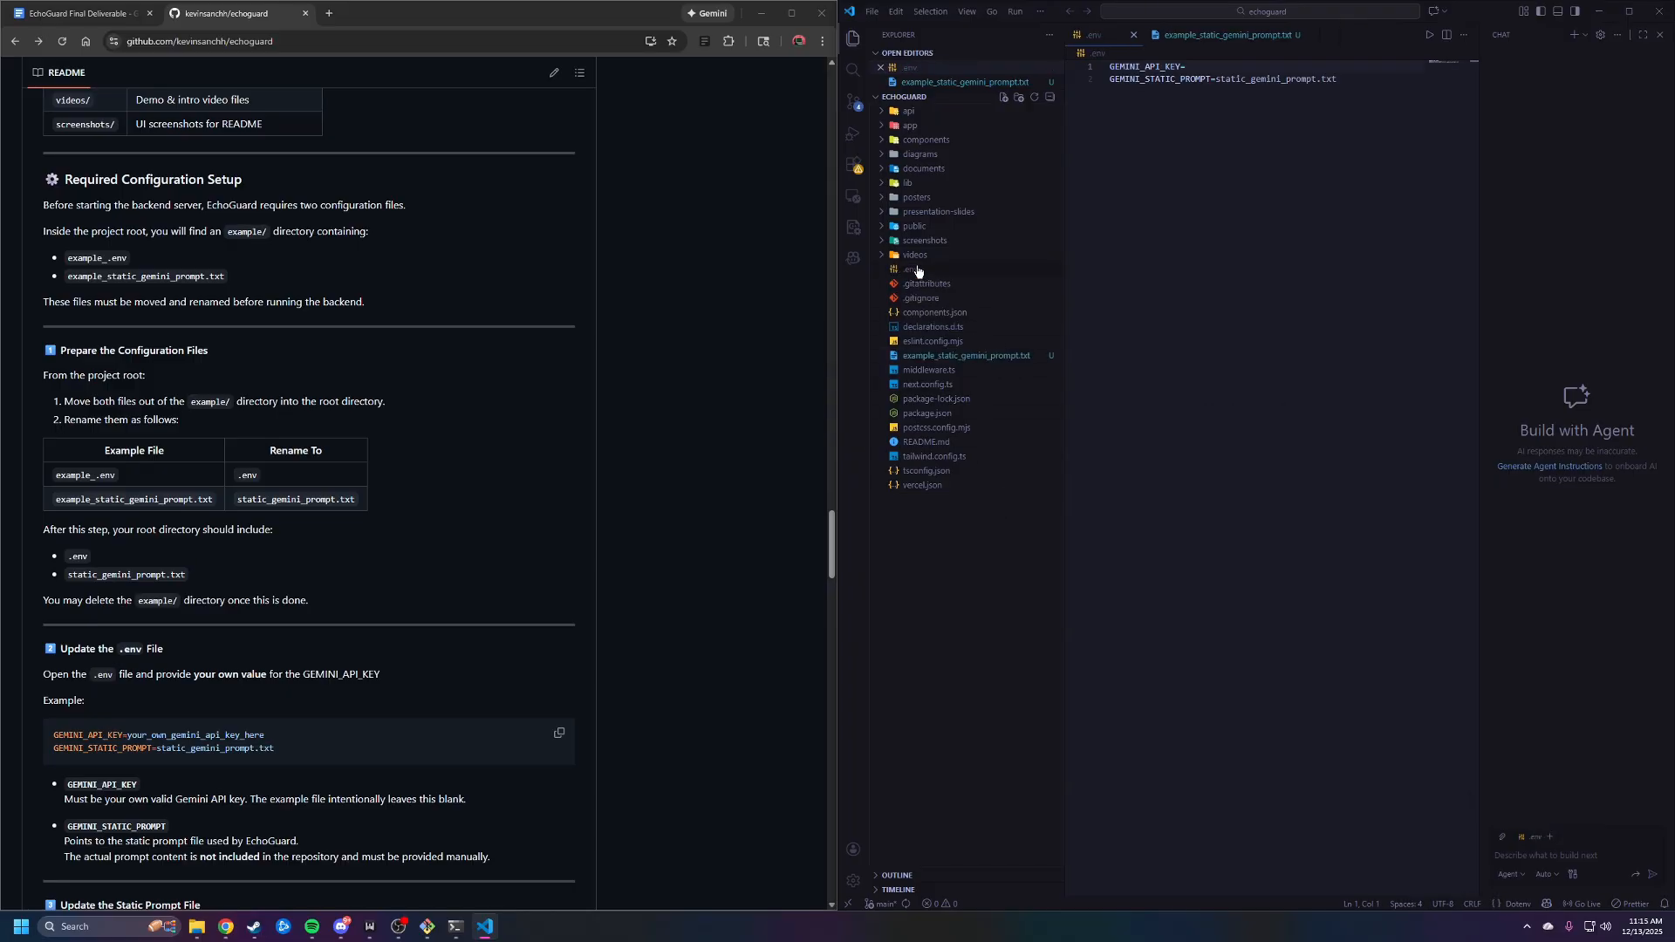
# Rename example_static_gemini_prompt.txt in the project root to static_gemini_prompt.txt
pyautogui.click(960, 356)
pyautogui.rightClick(964, 357)
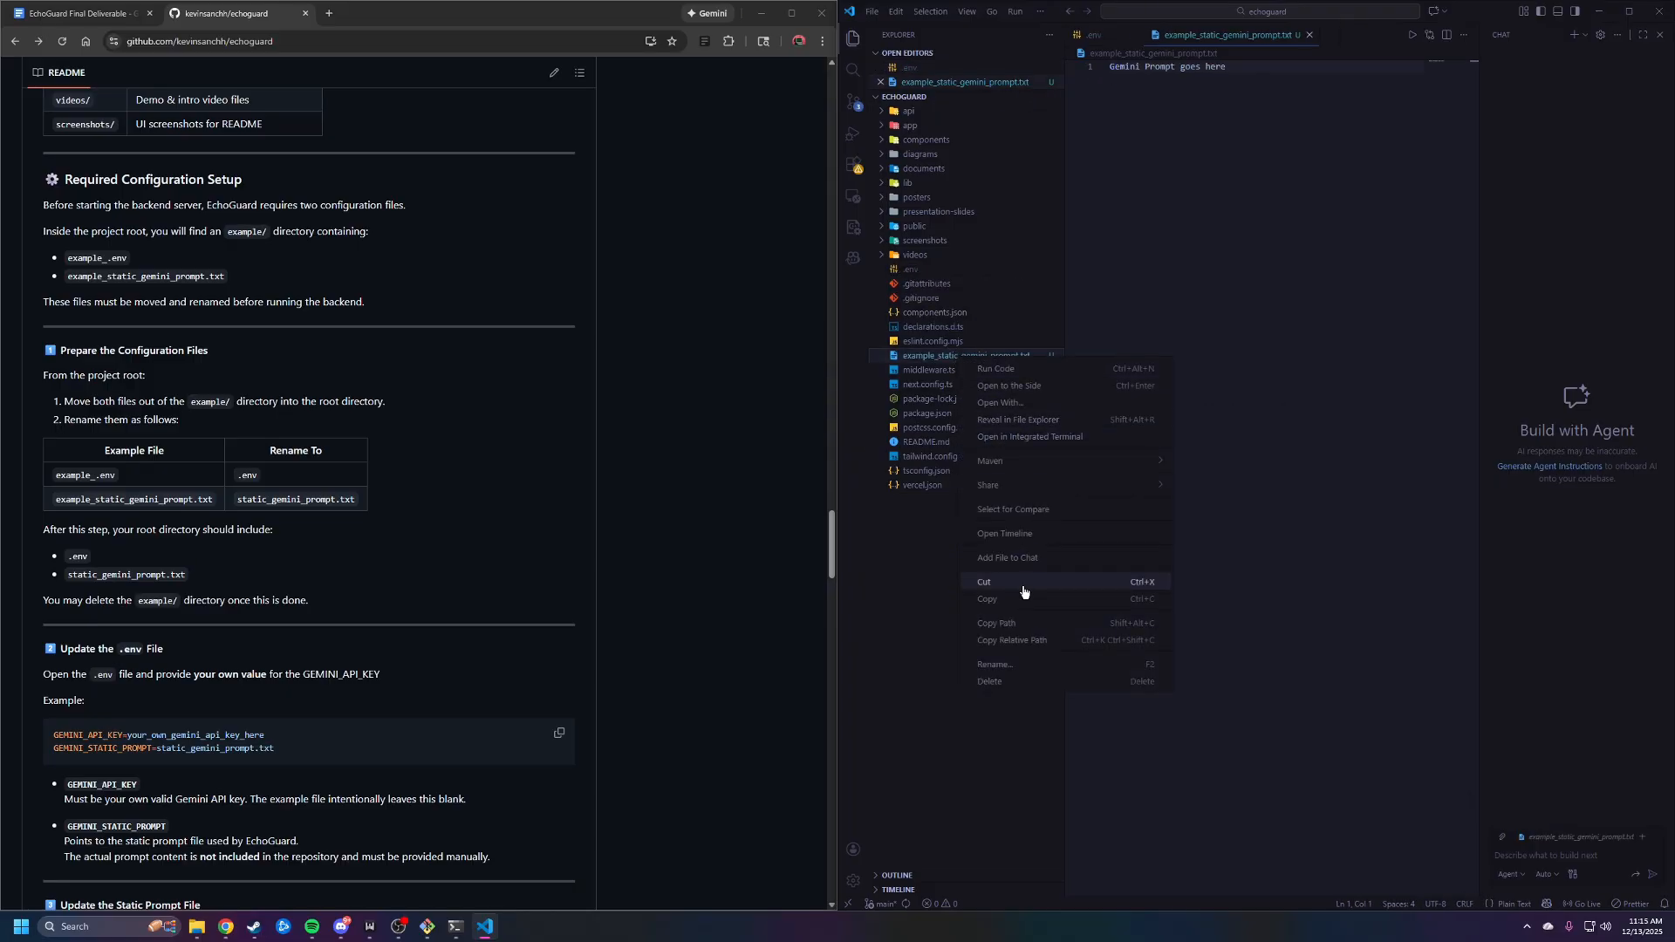
pyautogui.click(1026, 663)
pyautogui.click(940, 357)
pyautogui.doubleClick(940, 357)
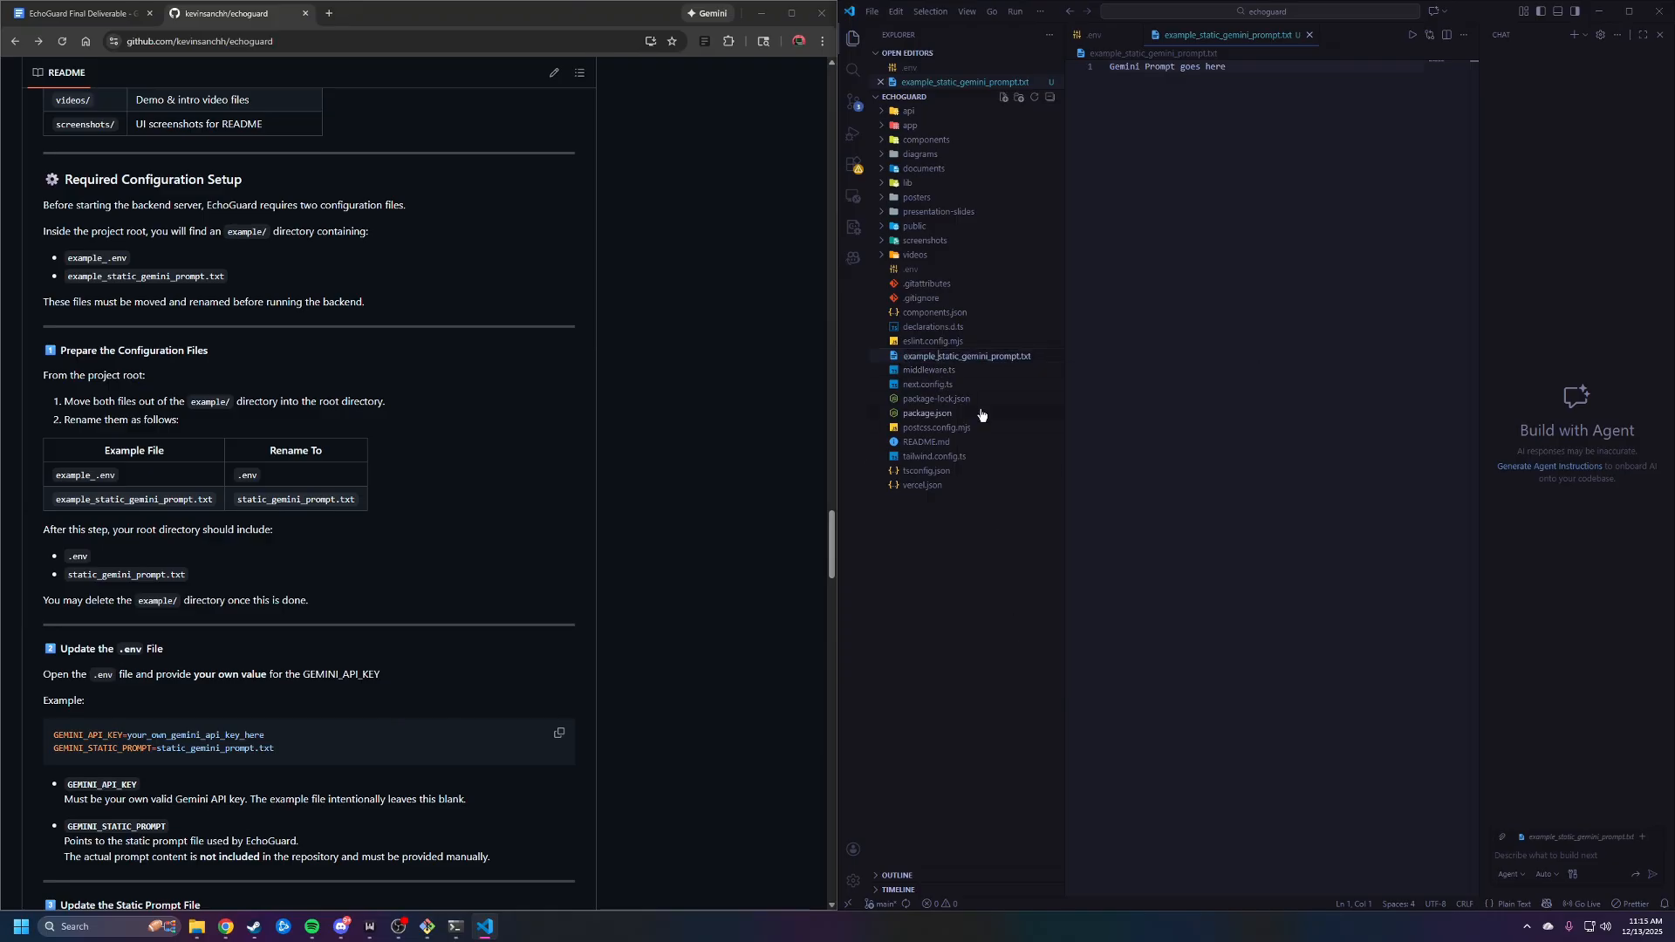
pyautogui.press('BackSpace')
pyautogui.press('BackSpace')
pyautogui.press('BackSpace')
pyautogui.press('BackSpace')
pyautogui.press('BackSpace')
pyautogui.press('BackSpace')
pyautogui.press('BackSpace')
pyautogui.press('BackSpace')
pyautogui.press('Return')
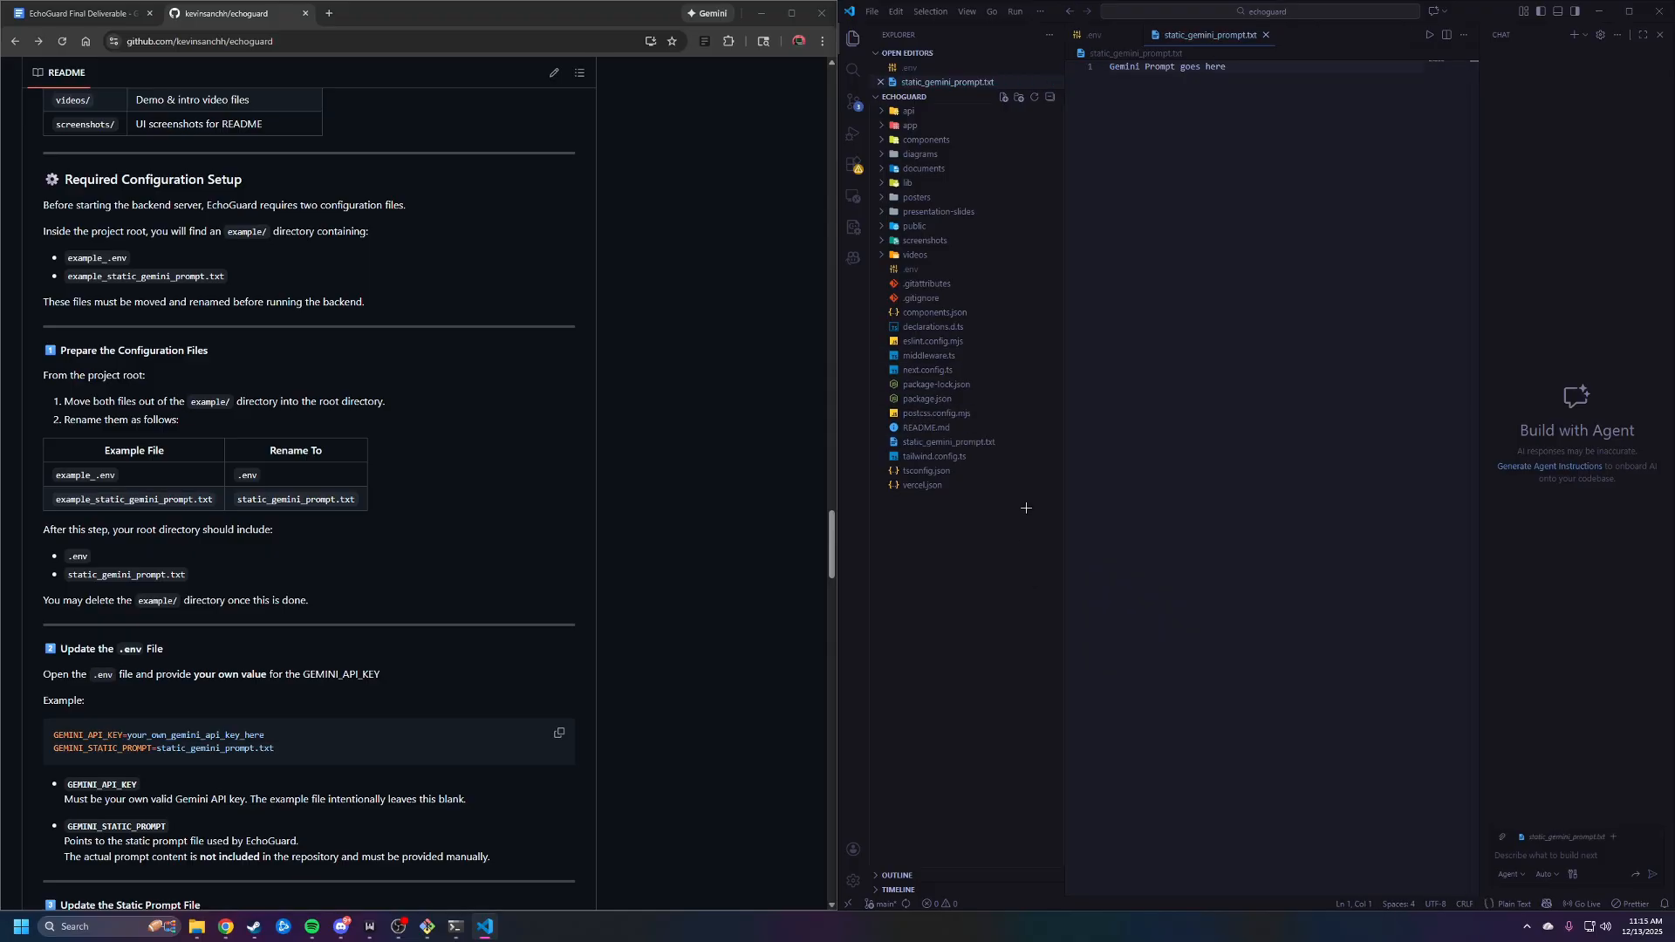
# Open the .env file and review its GEMINI_API_KEY and GEMINI_STATIC_PROMPT entries
pyautogui.click(937, 271)
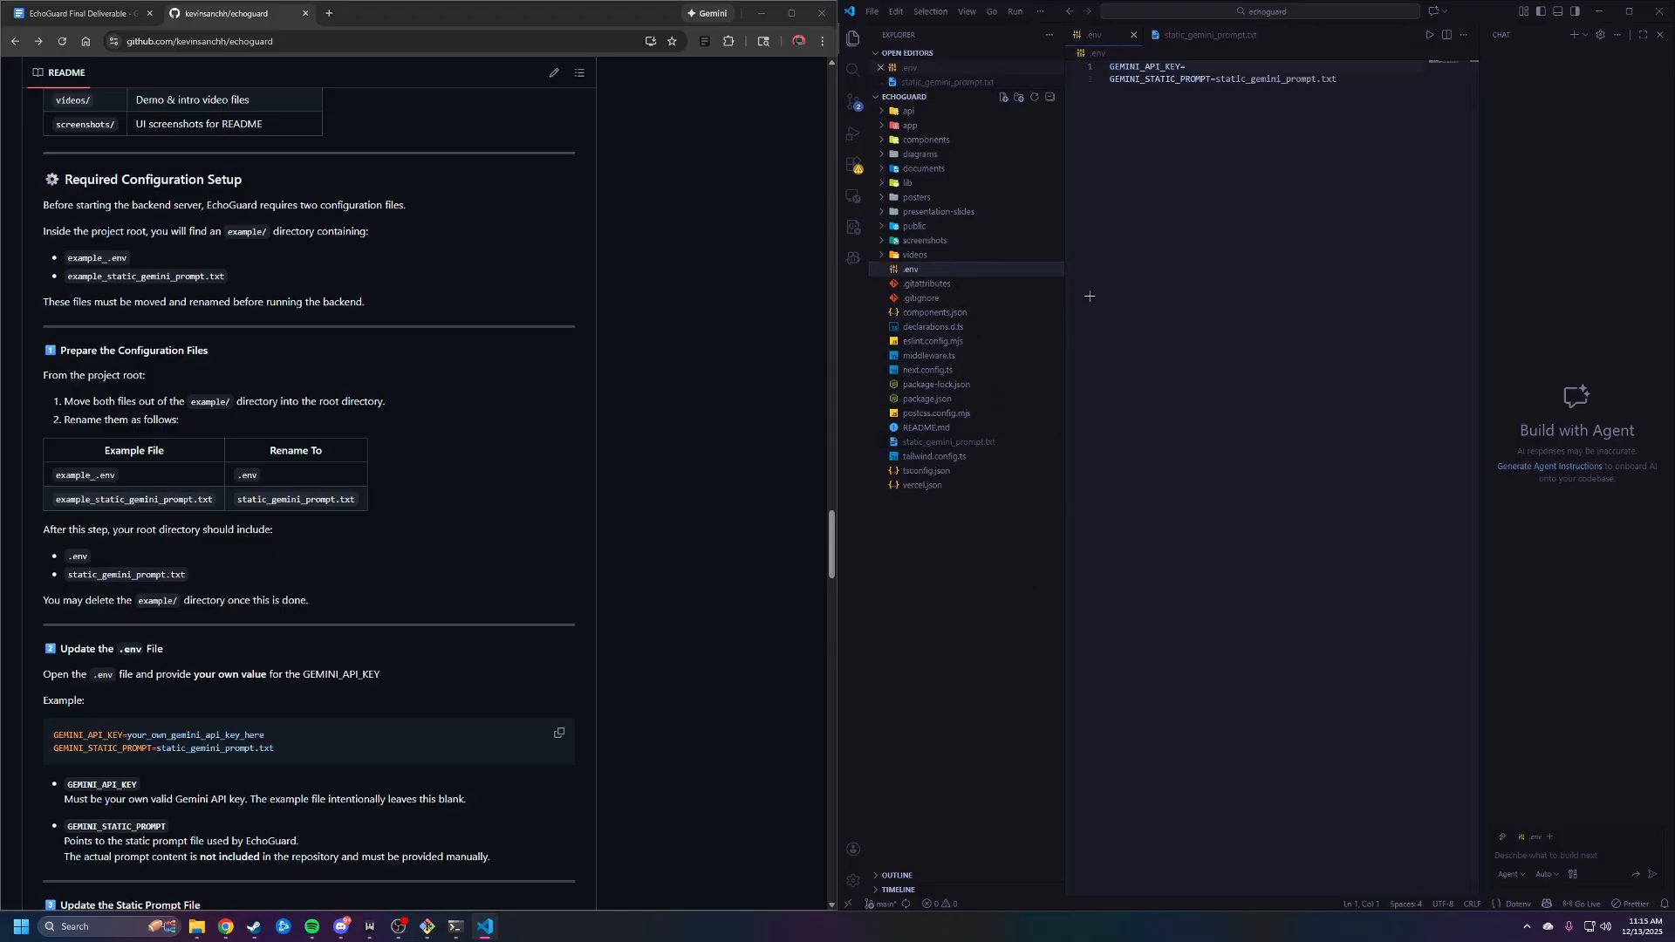
pyautogui.click(1203, 67)
pyautogui.hotkey('shift', 'Home')
pyautogui.moveTo(1360, 83); pyautogui.dragTo(1084, 68)
pyautogui.click(1372, 81)
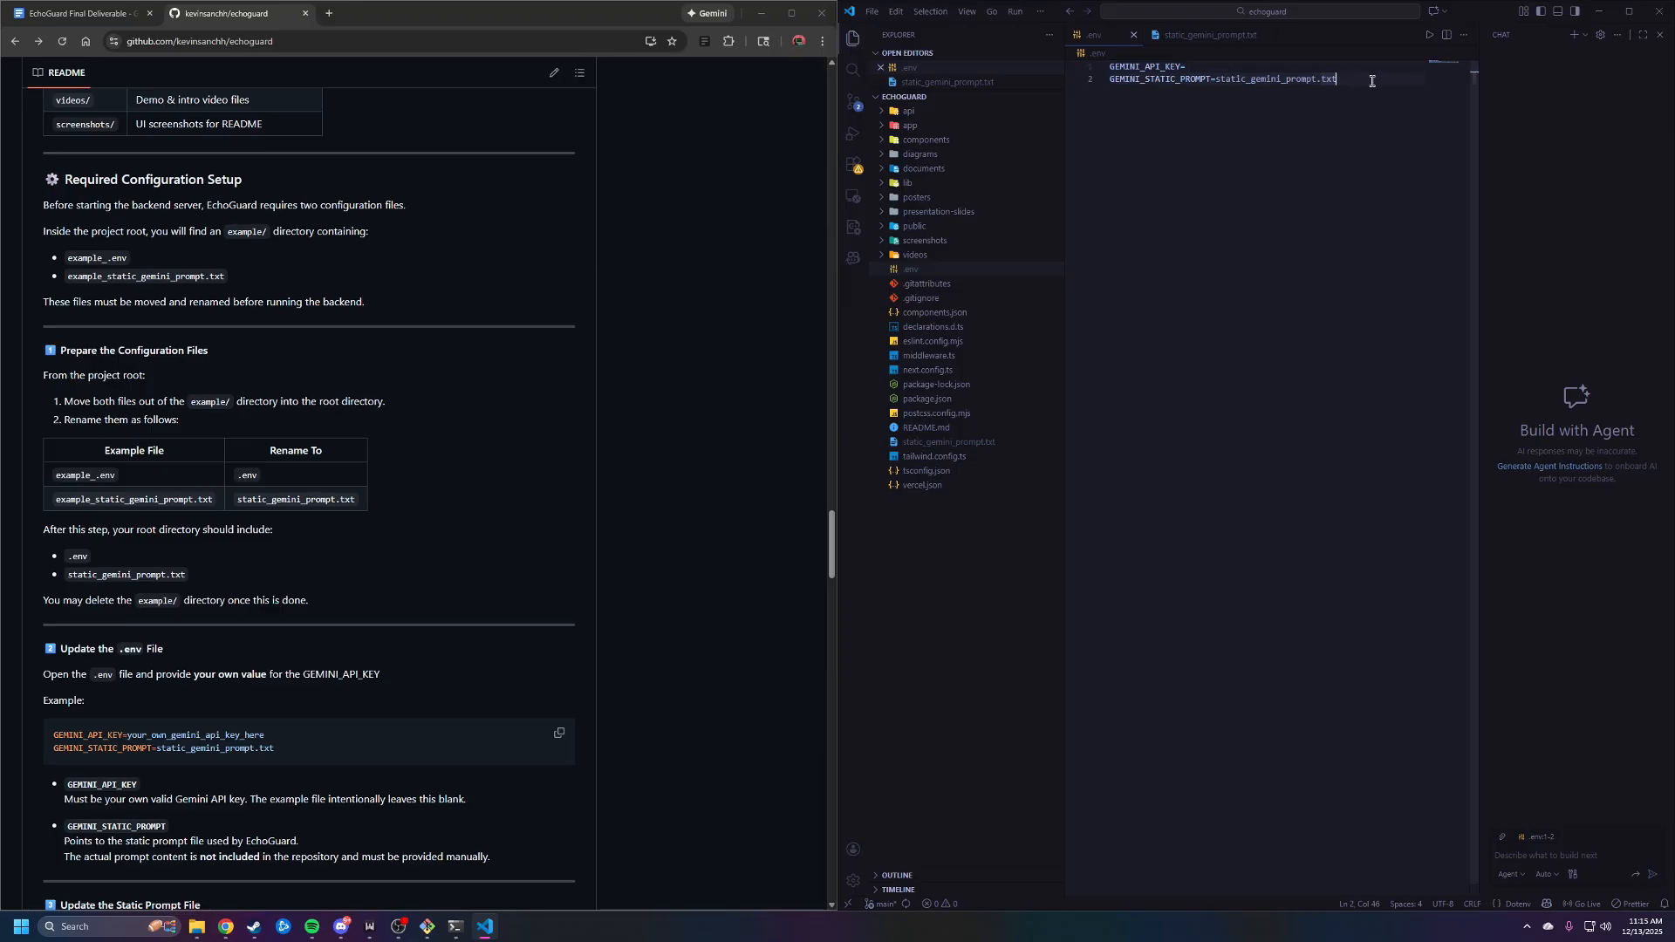
# Enter a placeholder API key as the GEMINI_API_KEY value in the .env file
pyautogui.click(1197, 67)
pyautogui.write('yourownkeyhere')
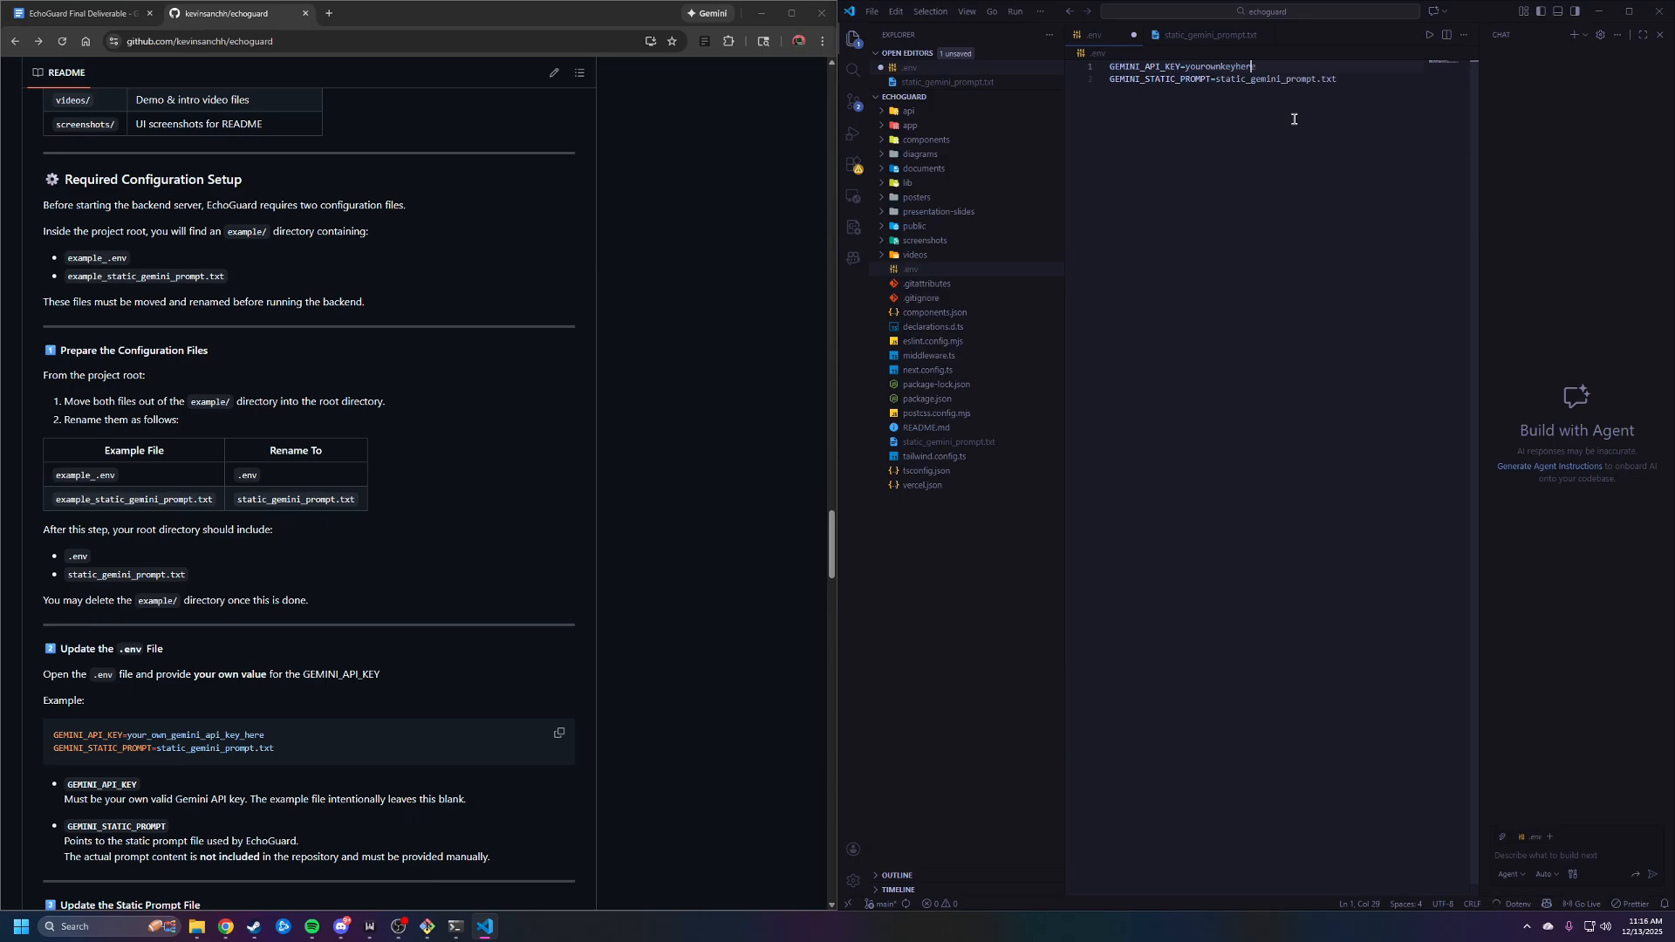
pyautogui.press('BackSpace')
pyautogui.press('BackSpace')
pyautogui.press('BackSpace')
pyautogui.press('BackSpace')
pyautogui.press('BackSpace')
pyautogui.press('BackSpace')
pyautogui.press('BackSpace')
pyautogui.press('BackSpace')
pyautogui.press('BackSpace')
pyautogui.press('BackSpace')
pyautogui.press('BackSpace')
pyautogui.press('BackSpace')
pyautogui.press('BackSpace')
pyautogui.click(1347, 141)
pyautogui.press('Up')
pyautogui.write('xxxx')
# Open static_gemini_prompt.txt, delete words from its placeholder prompt text and undo the deletion
pyautogui.click(960, 442)
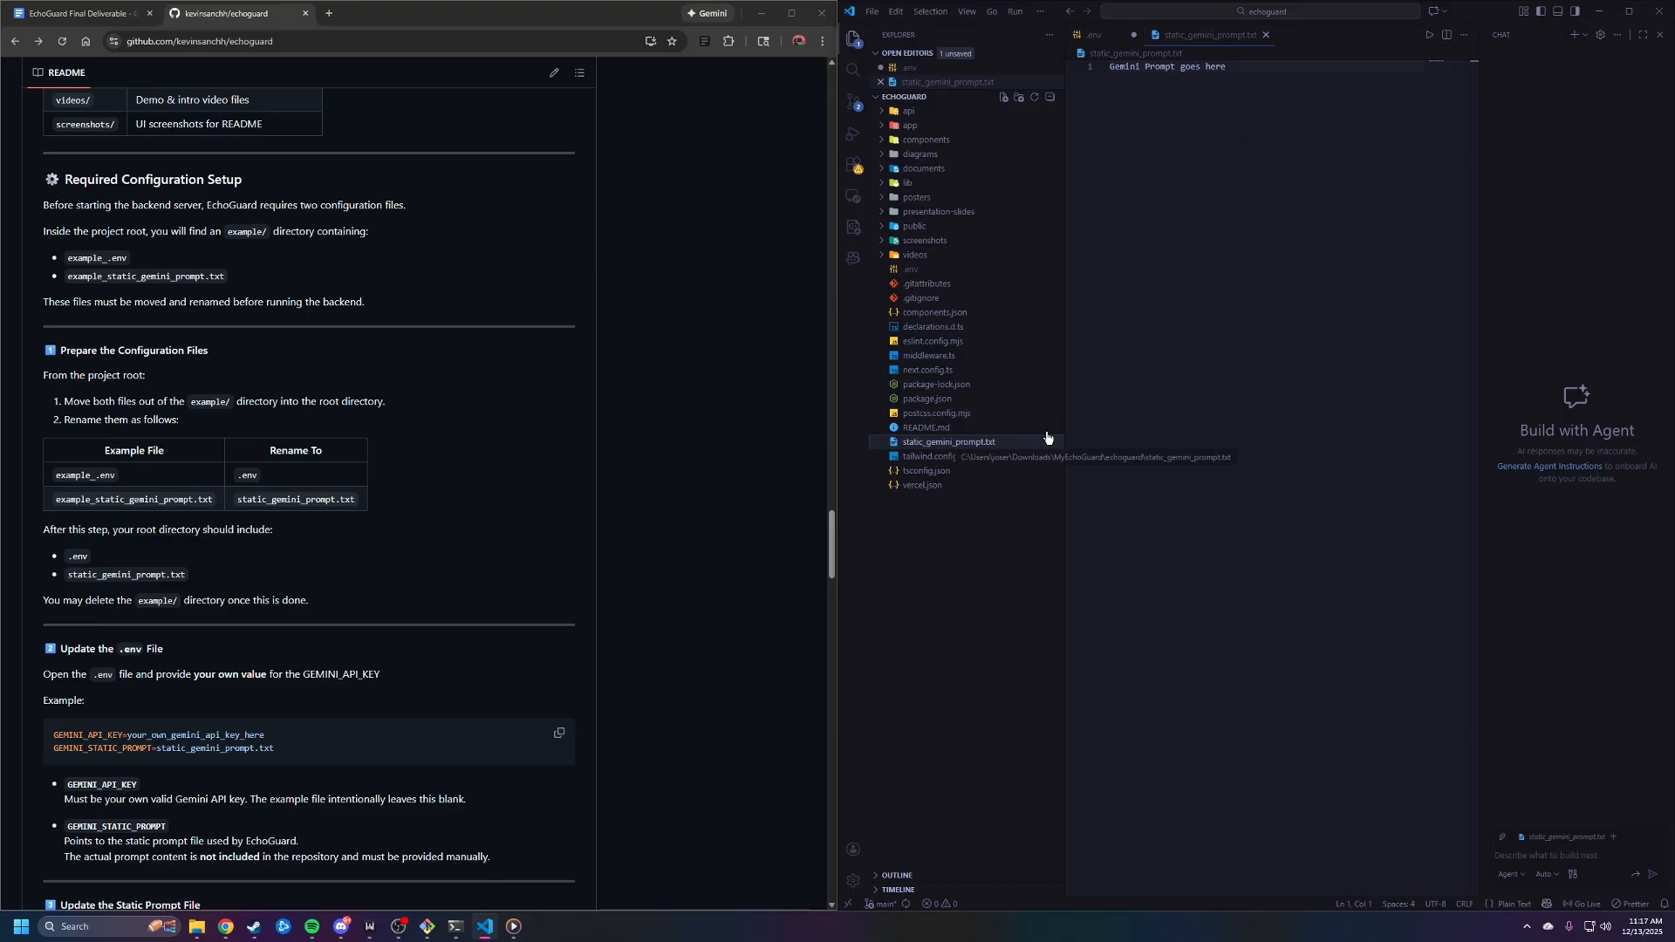
pyautogui.click(1336, 186)
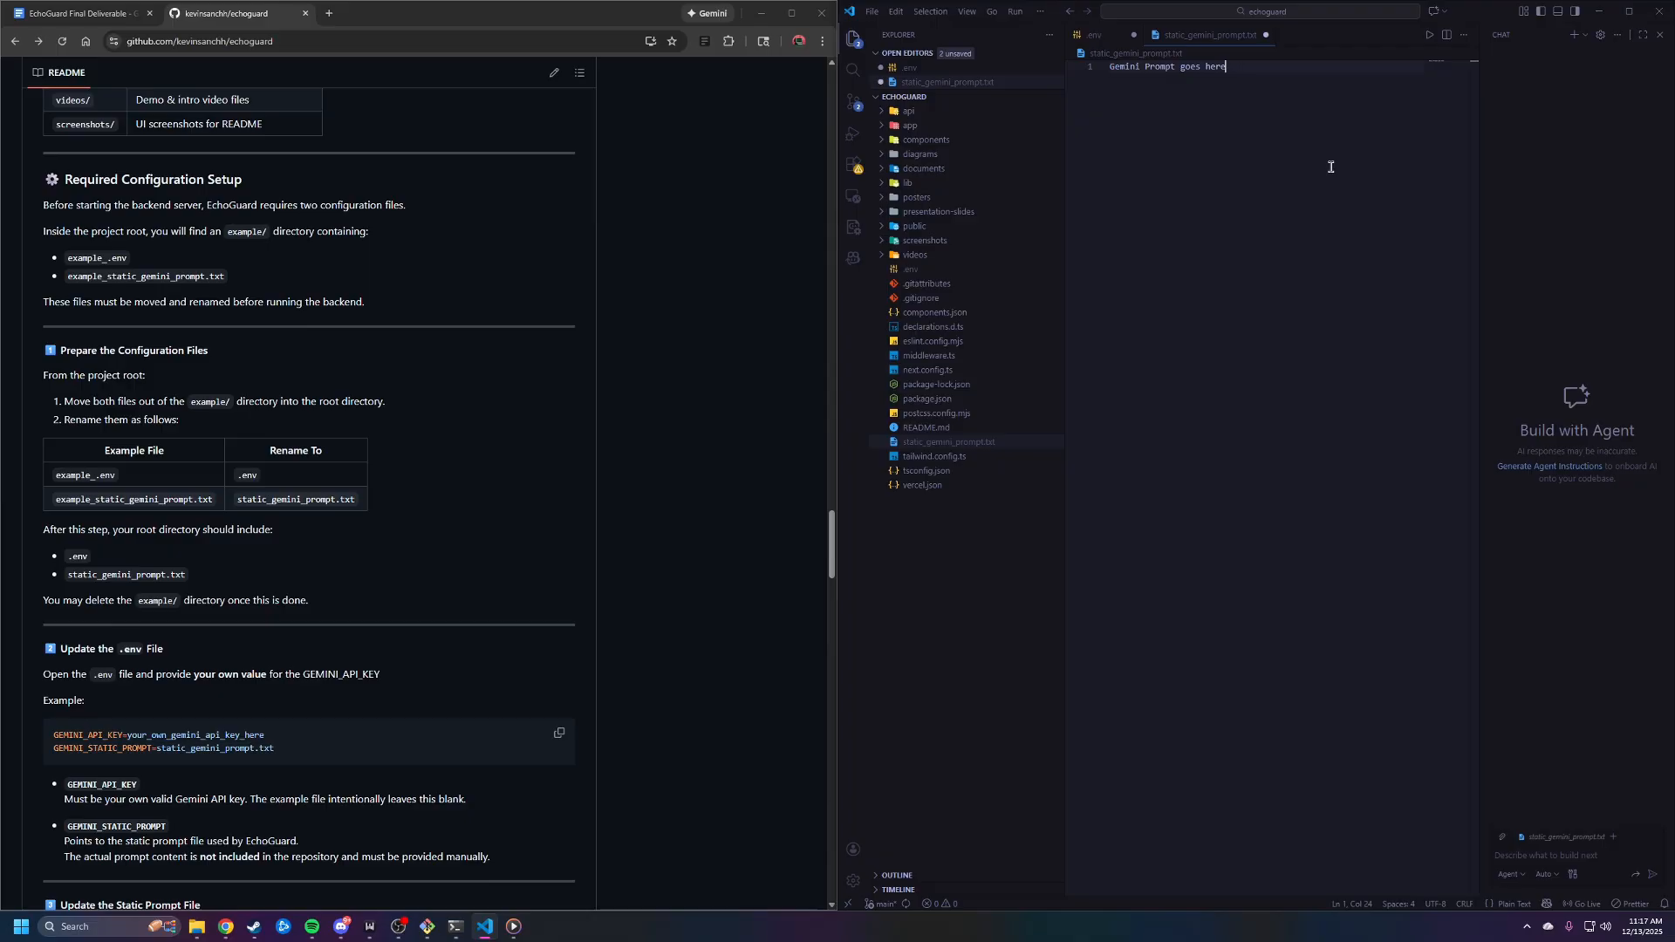
pyautogui.hotkey('ctrl', 'BackSpace')
pyautogui.hotkey('ctrl', 'BackSpace')
pyautogui.hotkey('ctrl', 'BackSpace')
pyautogui.hotkey('ctrl', 'BackSpace')
pyautogui.hotkey('ctrl', 'z')
pyautogui.hotkey('ctrl', 'z')
pyautogui.hotkey('ctrl', 'z')
pyautogui.hotkey('ctrl', 'z')
# Save the .env file and open .gitignore in the editor
pyautogui.click(942, 269)
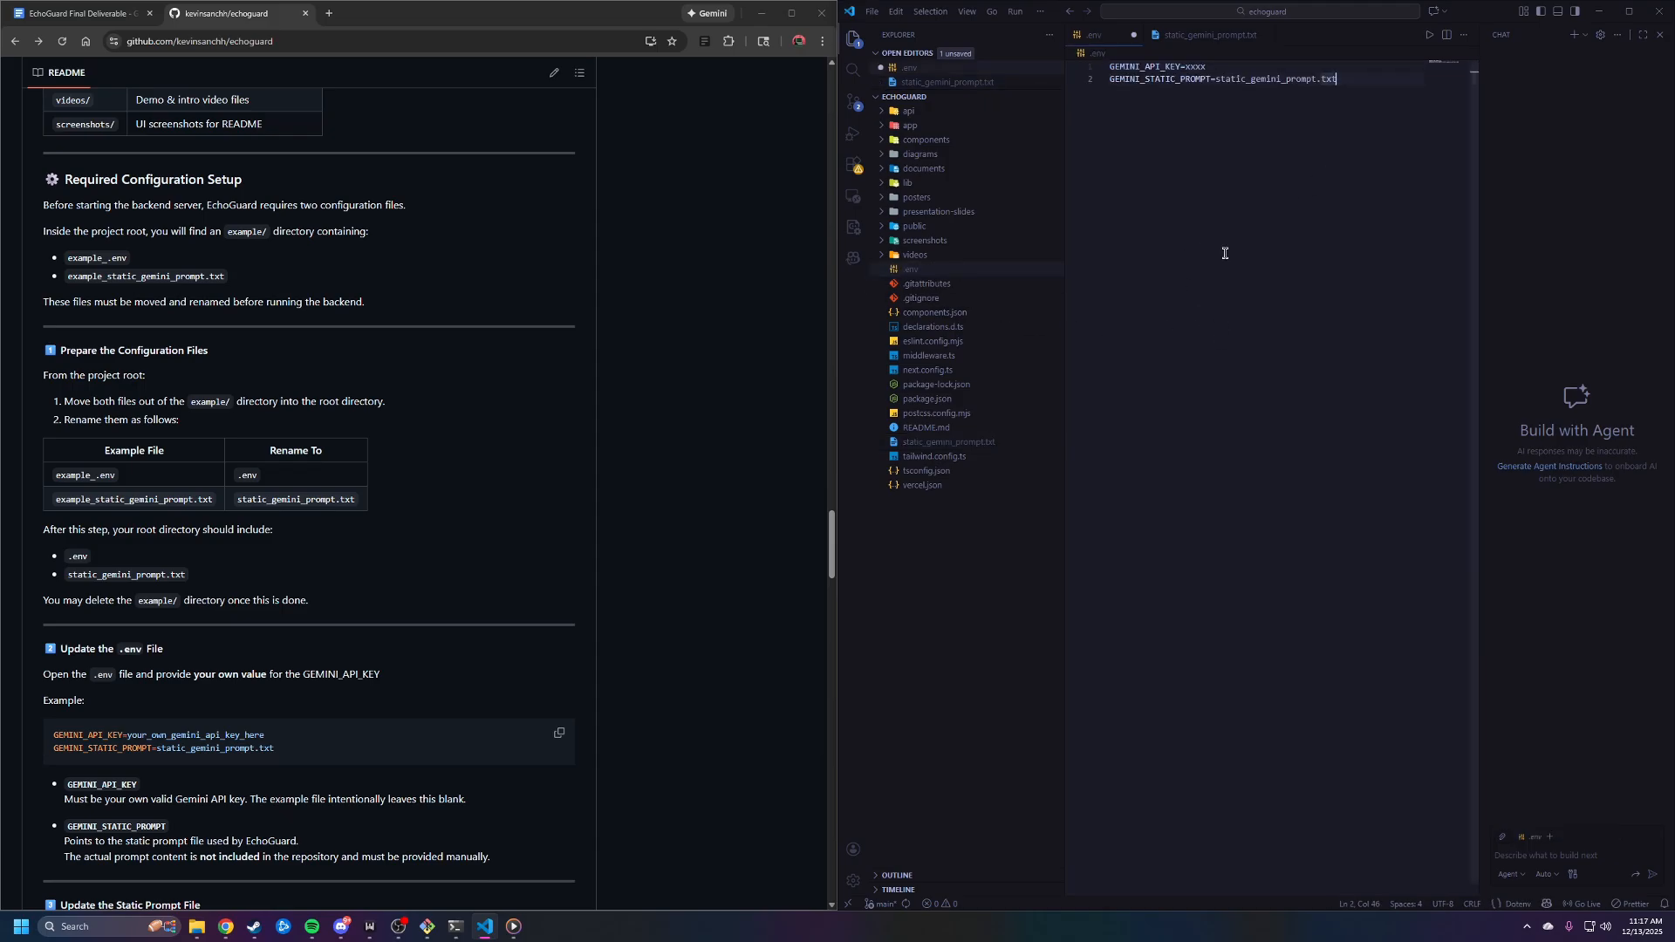
pyautogui.hotkey('ctrl', 's')
pyautogui.click(983, 369)
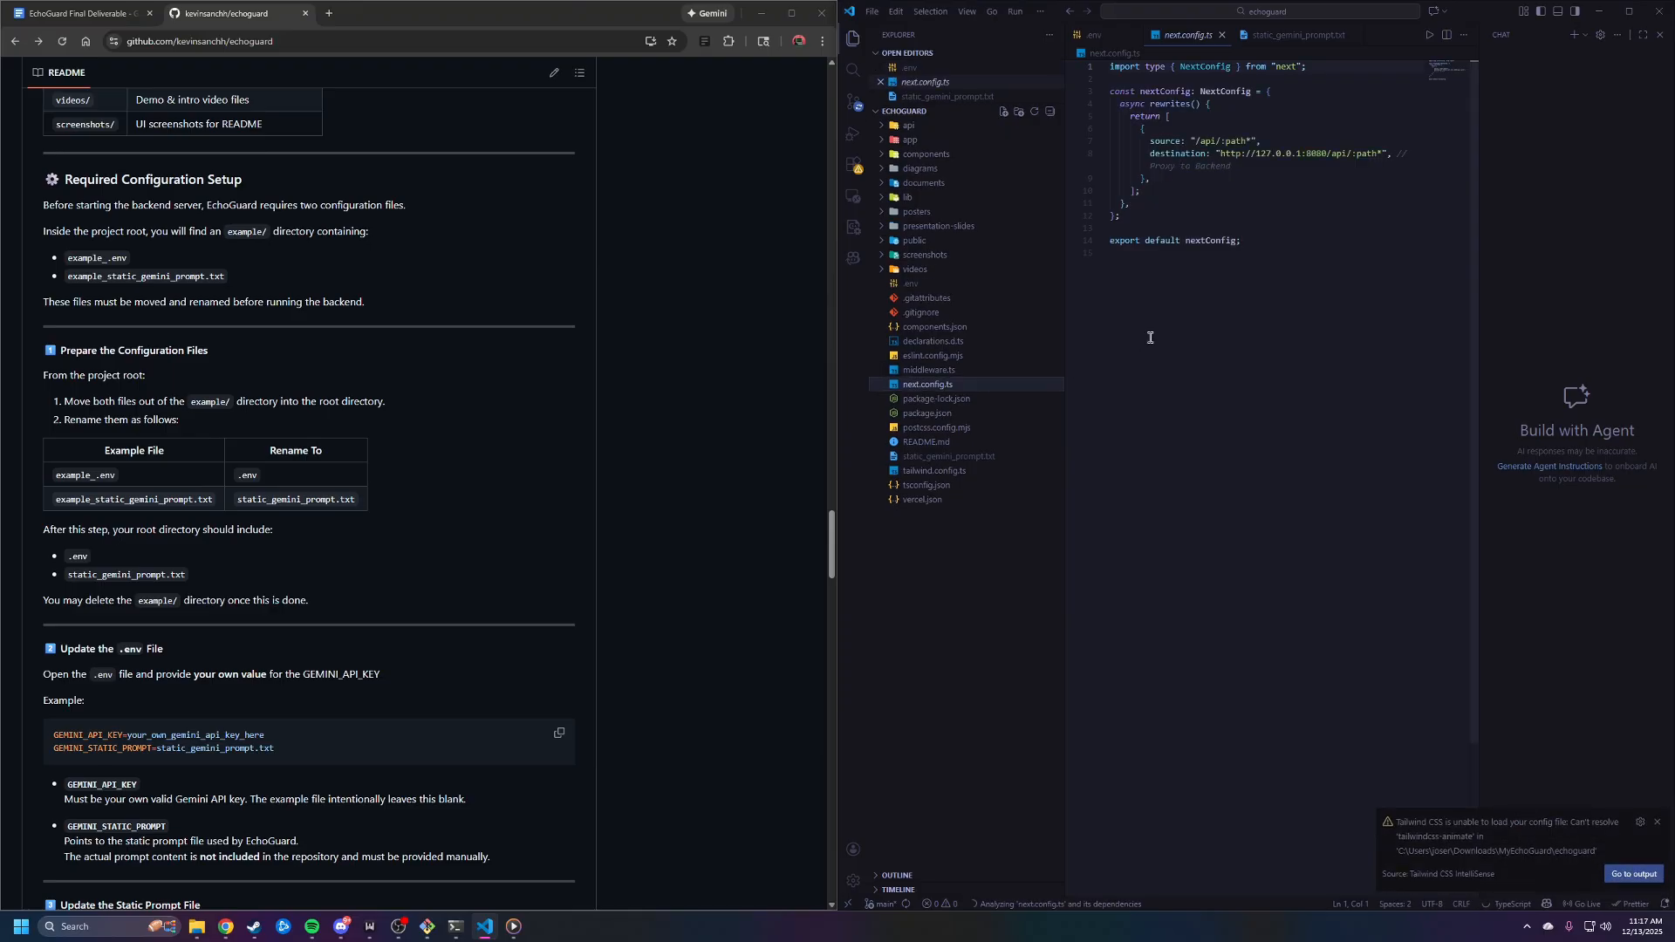
pyautogui.click(972, 312)
# Bring the terminals back and place the echoguard/api and echoguard root terminals side by side
pyautogui.hotkey('alt', 'Tab')
pyautogui.moveTo(831, 305); pyautogui.dragTo(561, 373)
pyautogui.moveTo(1174, 340); pyautogui.dragTo(1260, 341)
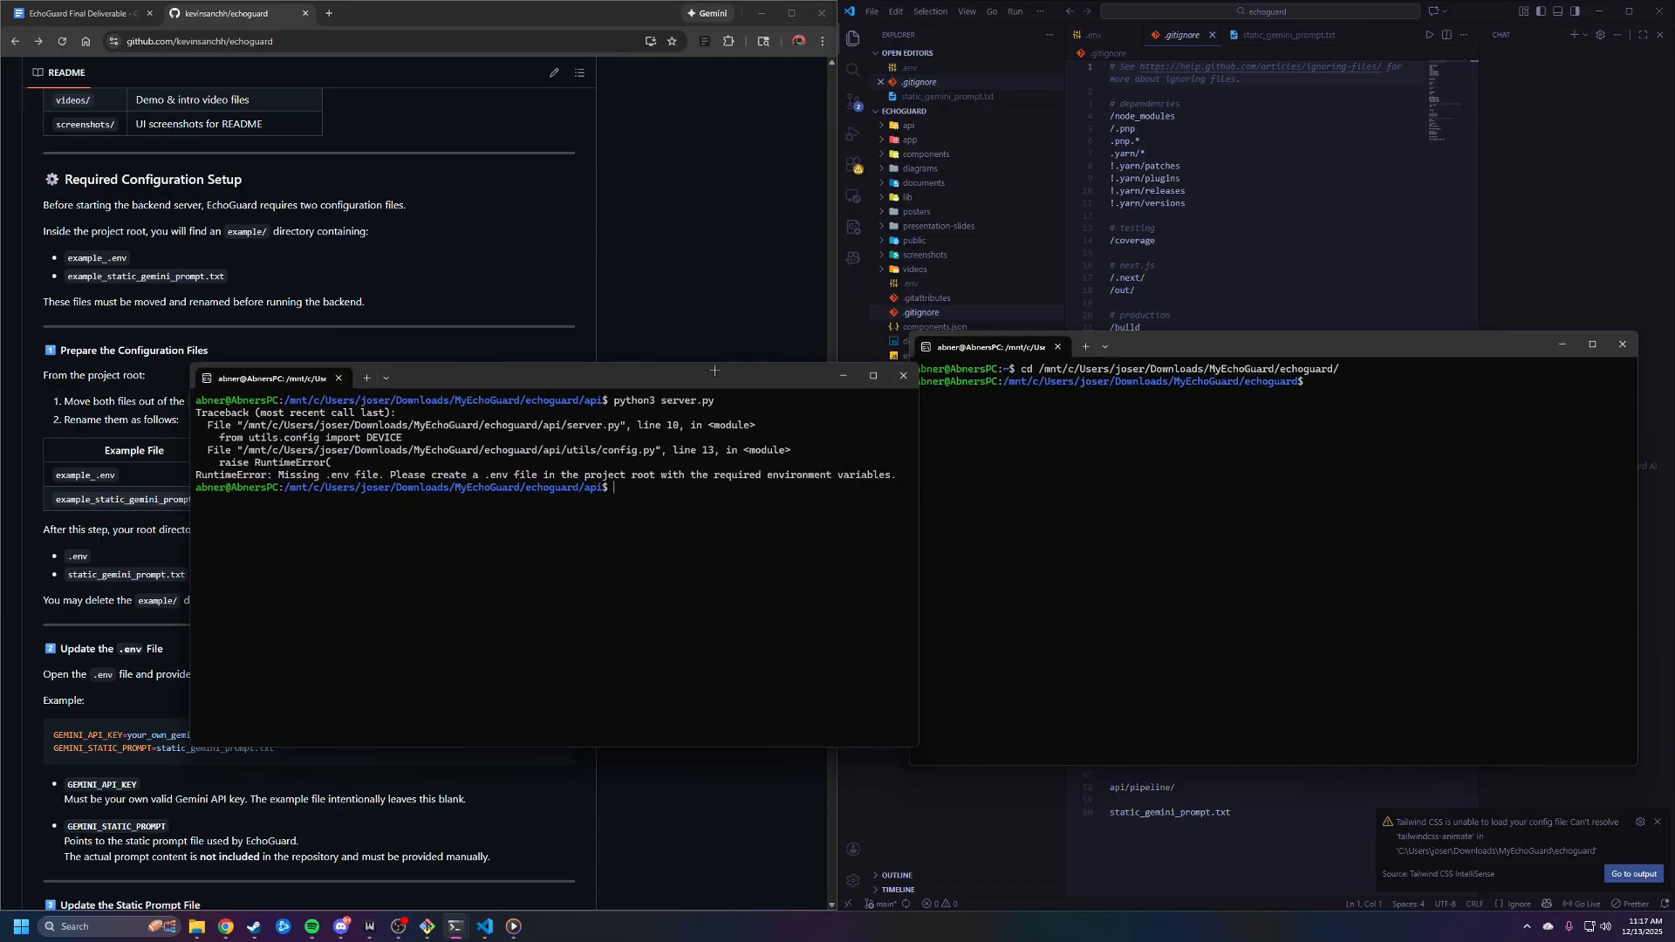
pyautogui.moveTo(667, 376); pyautogui.dragTo(628, 383)
# Start the backend from the api folder with python3 server.py and review its startup output
pyautogui.press('Up')
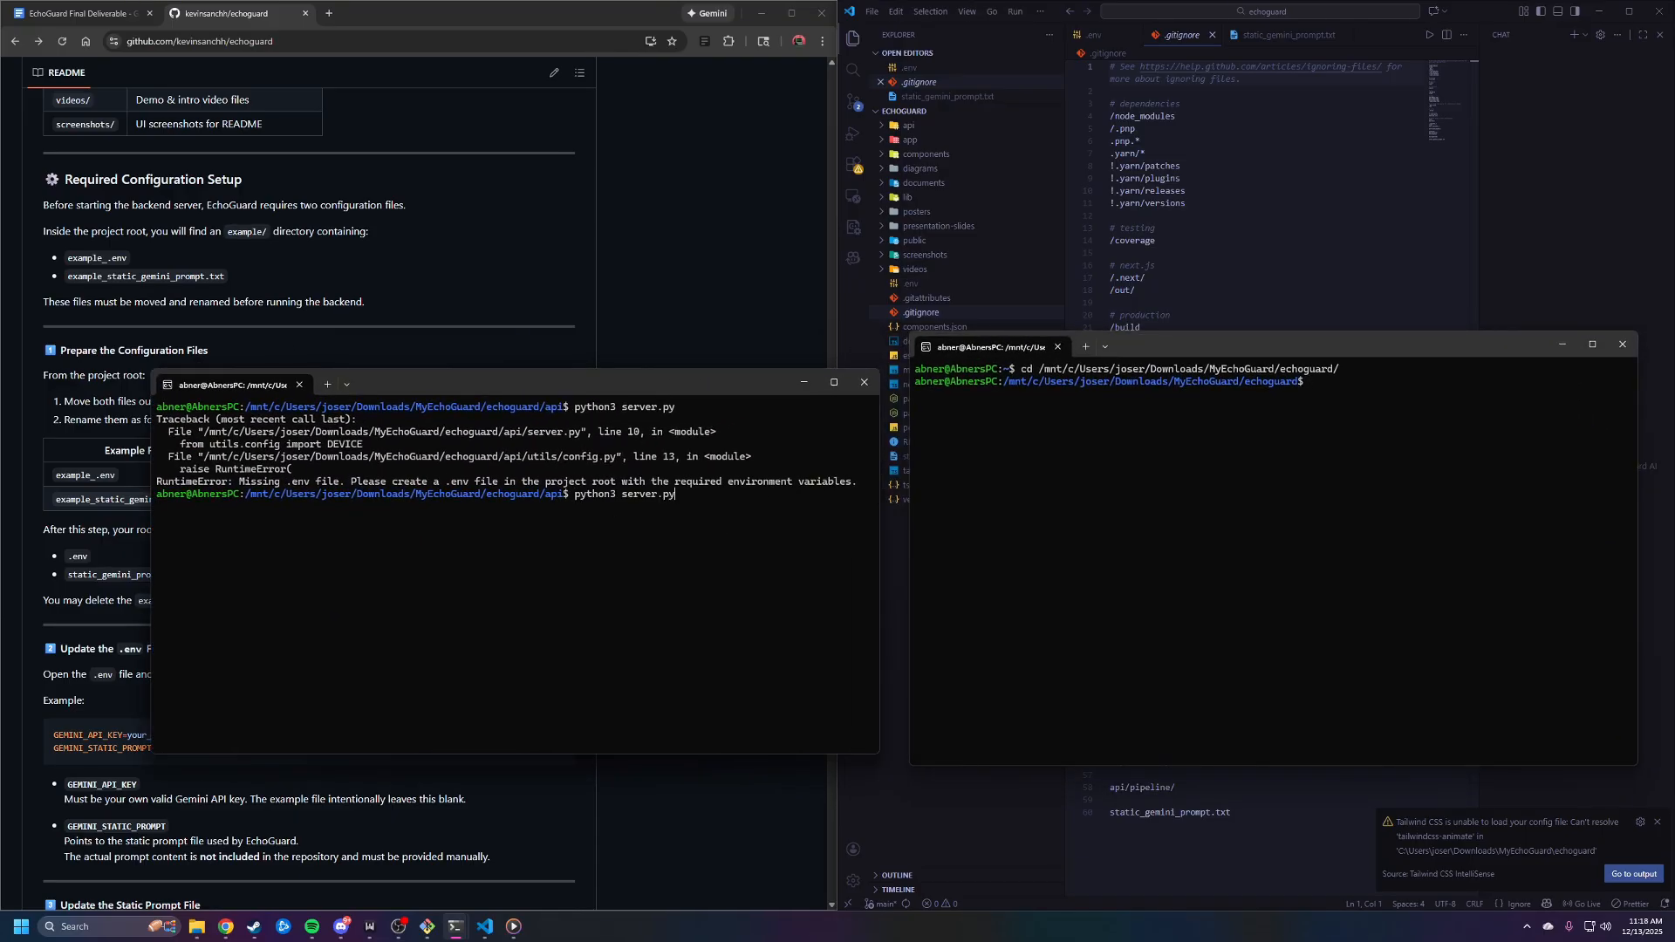
pyautogui.scroll(-10, 397, 251)
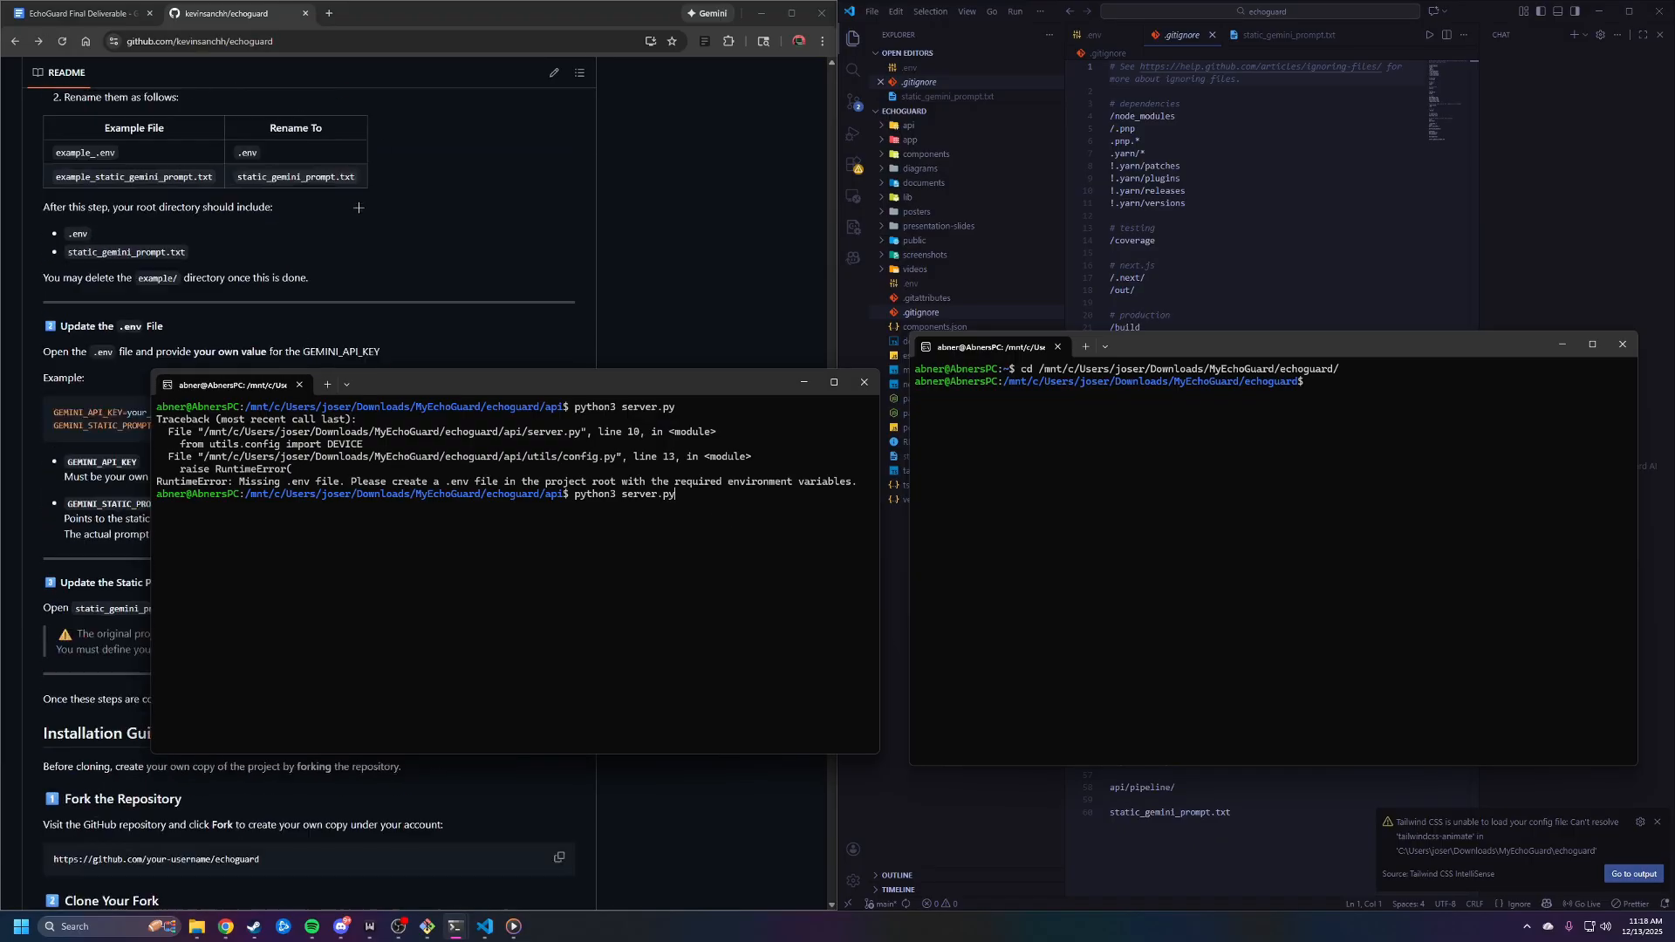
pyautogui.scroll(1, 397, 250)
pyautogui.scroll(1, 397, 250)
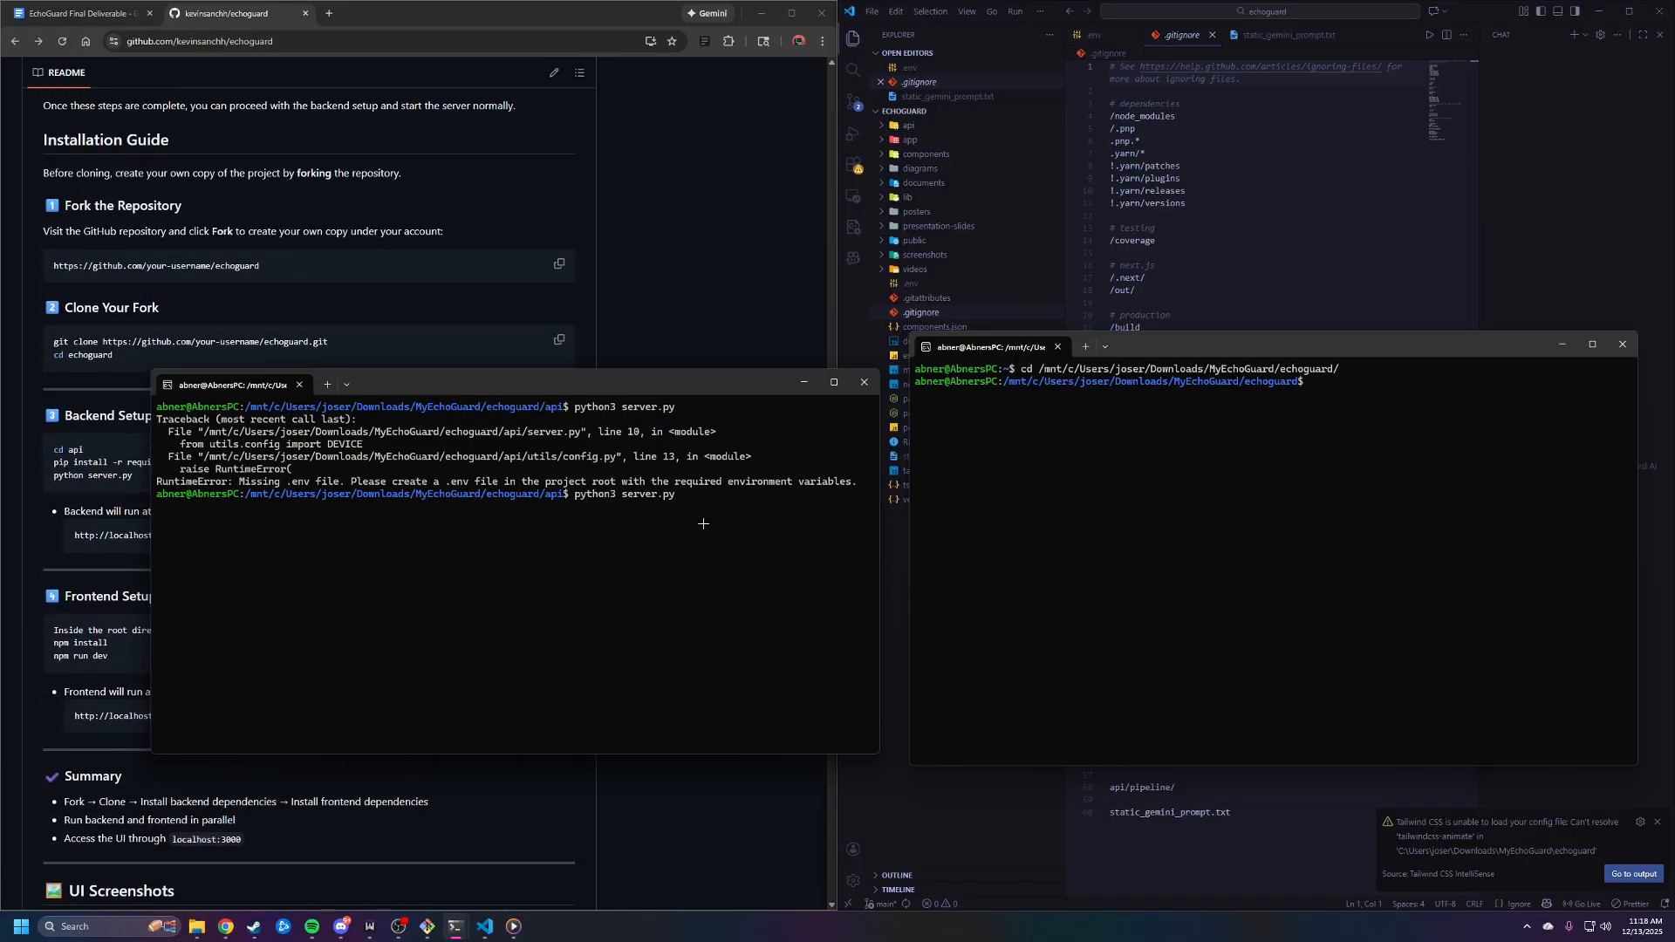
pyautogui.press('Return')
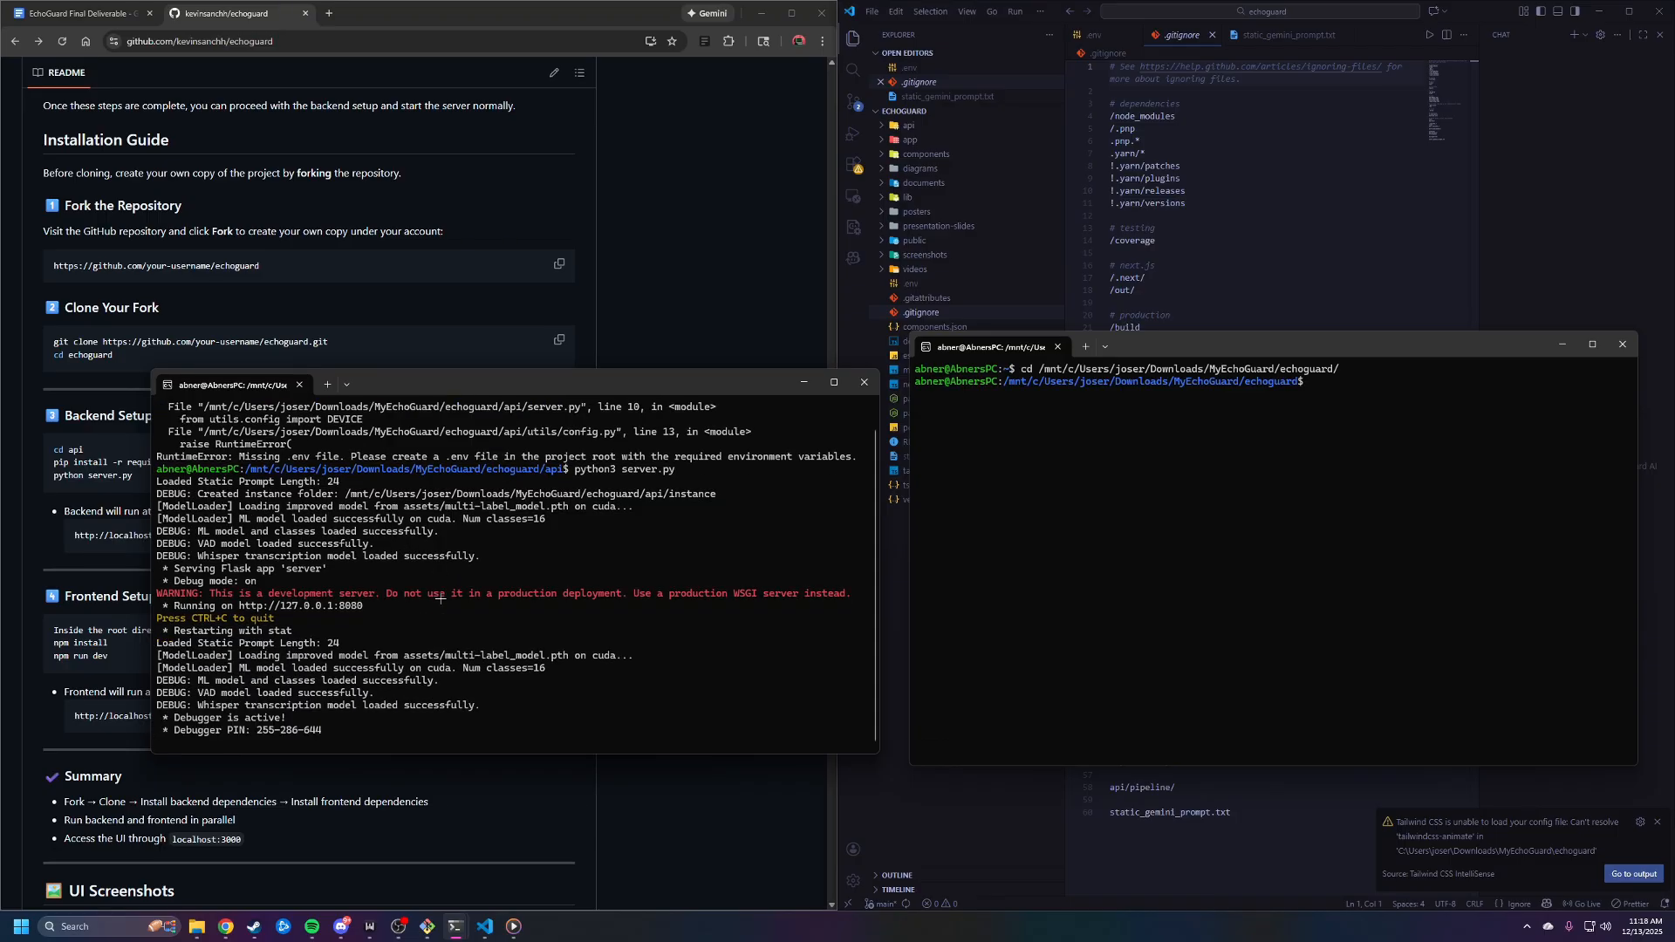
pyautogui.moveTo(368, 733); pyautogui.dragTo(160, 482)
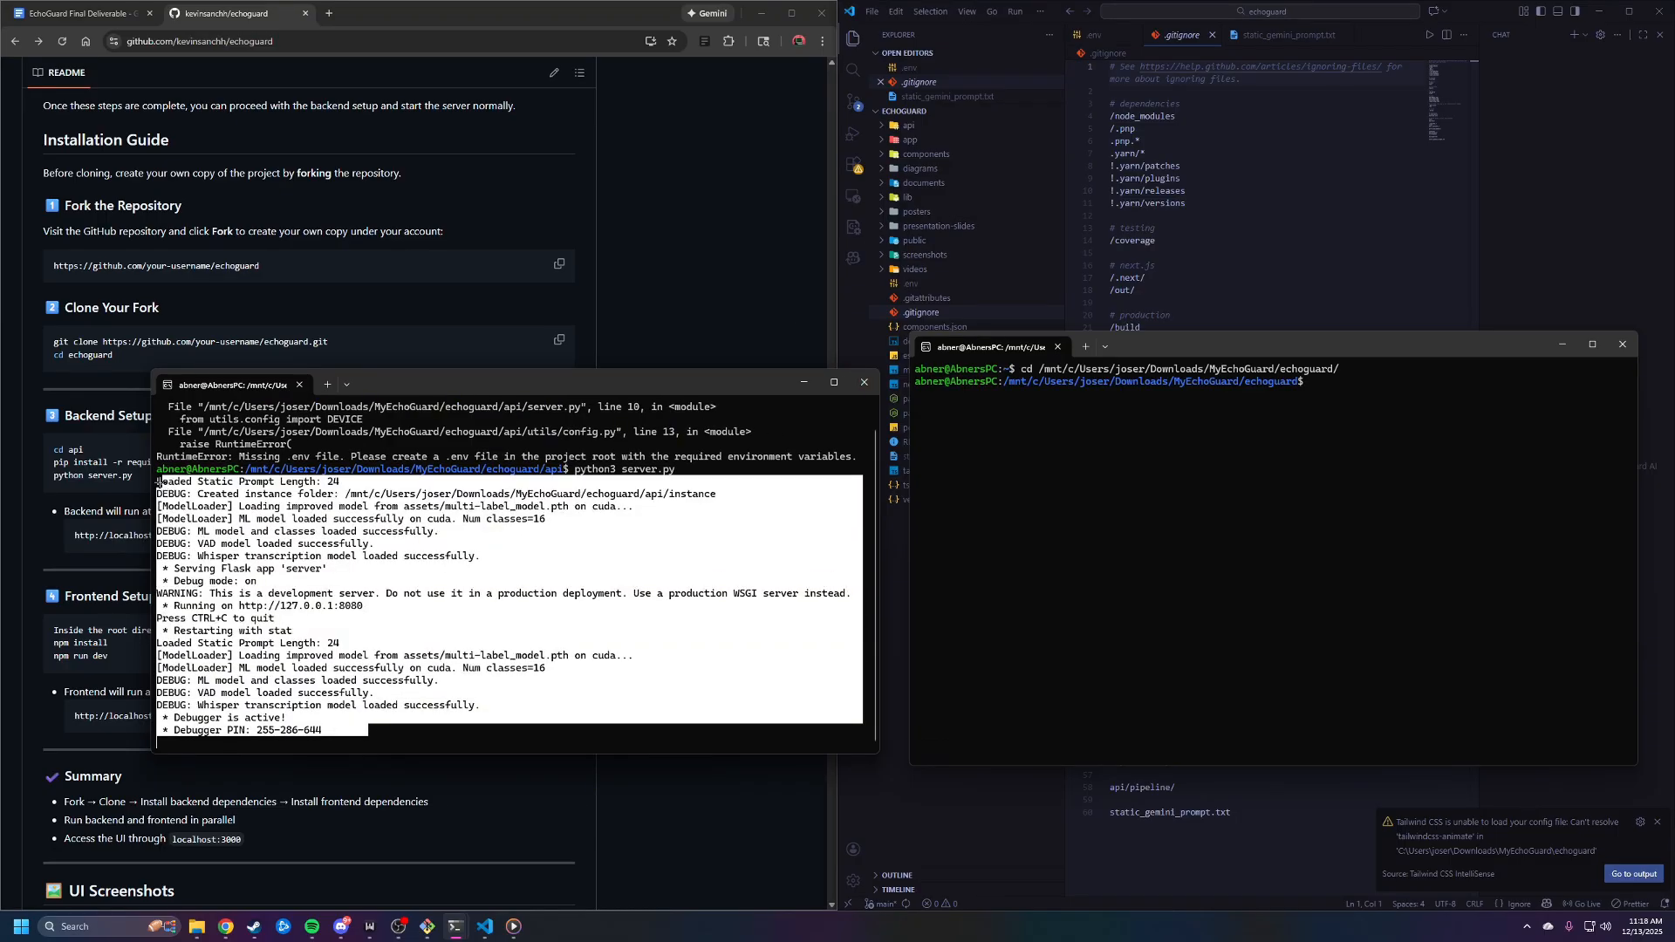
pyautogui.click(379, 539)
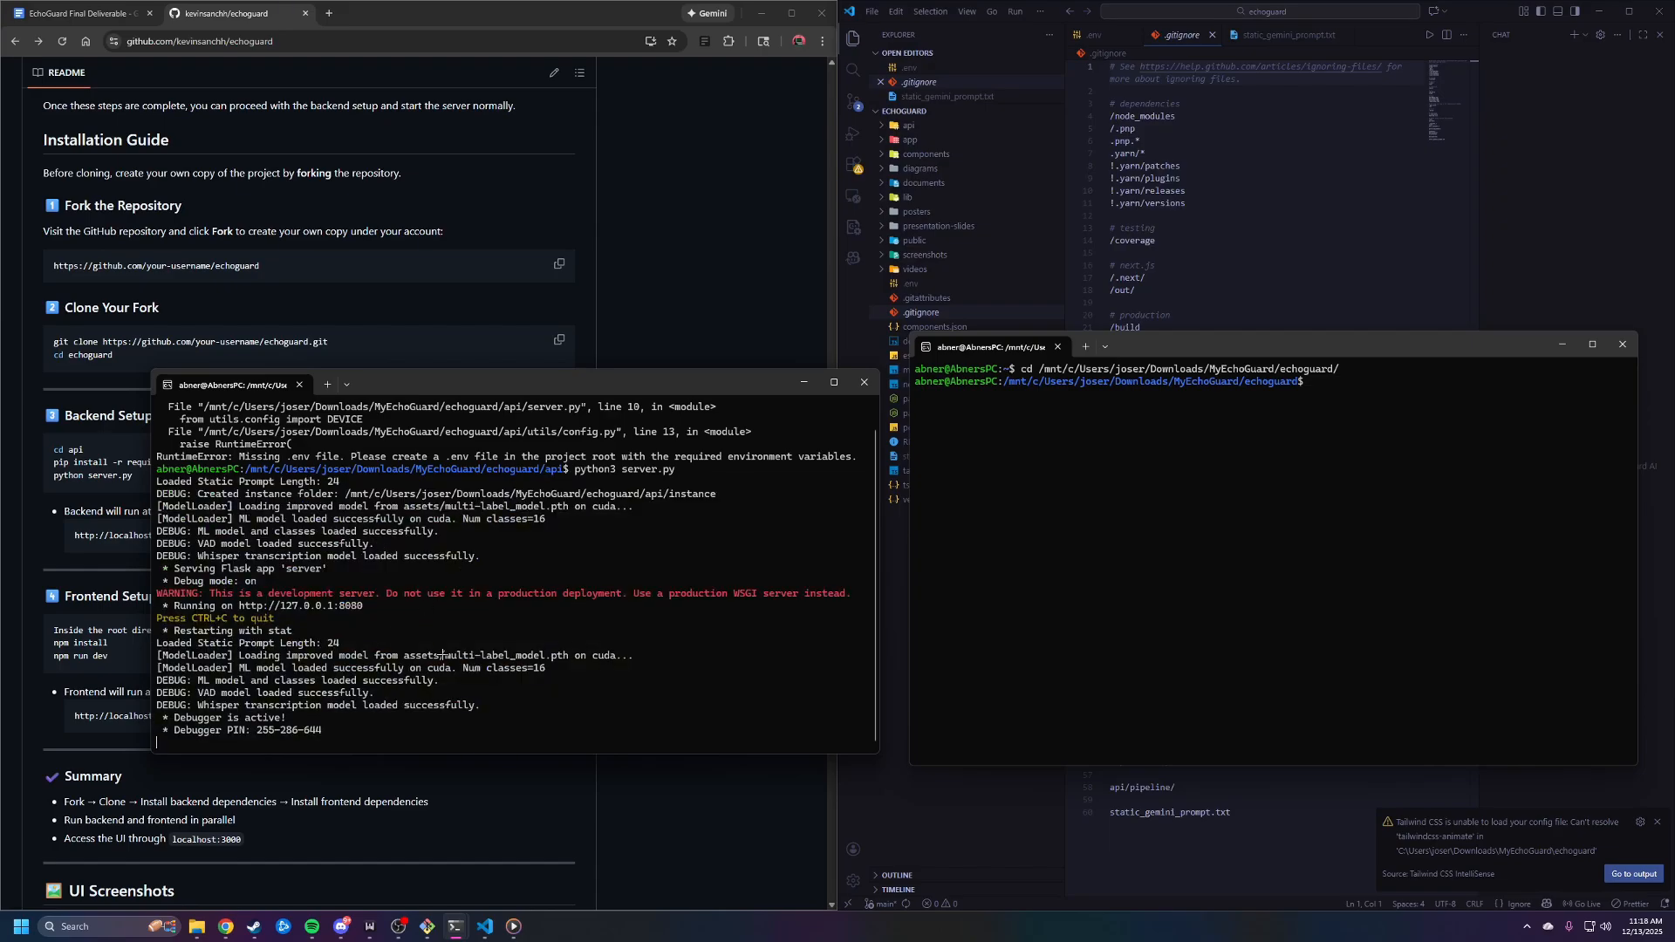
# Minimize the echoguard root terminal and check the text in static_gemini_prompt.txt against the static prompt length the server reports
pyautogui.click(1563, 344)
pyautogui.click(936, 428)
pyautogui.click(1304, 35)
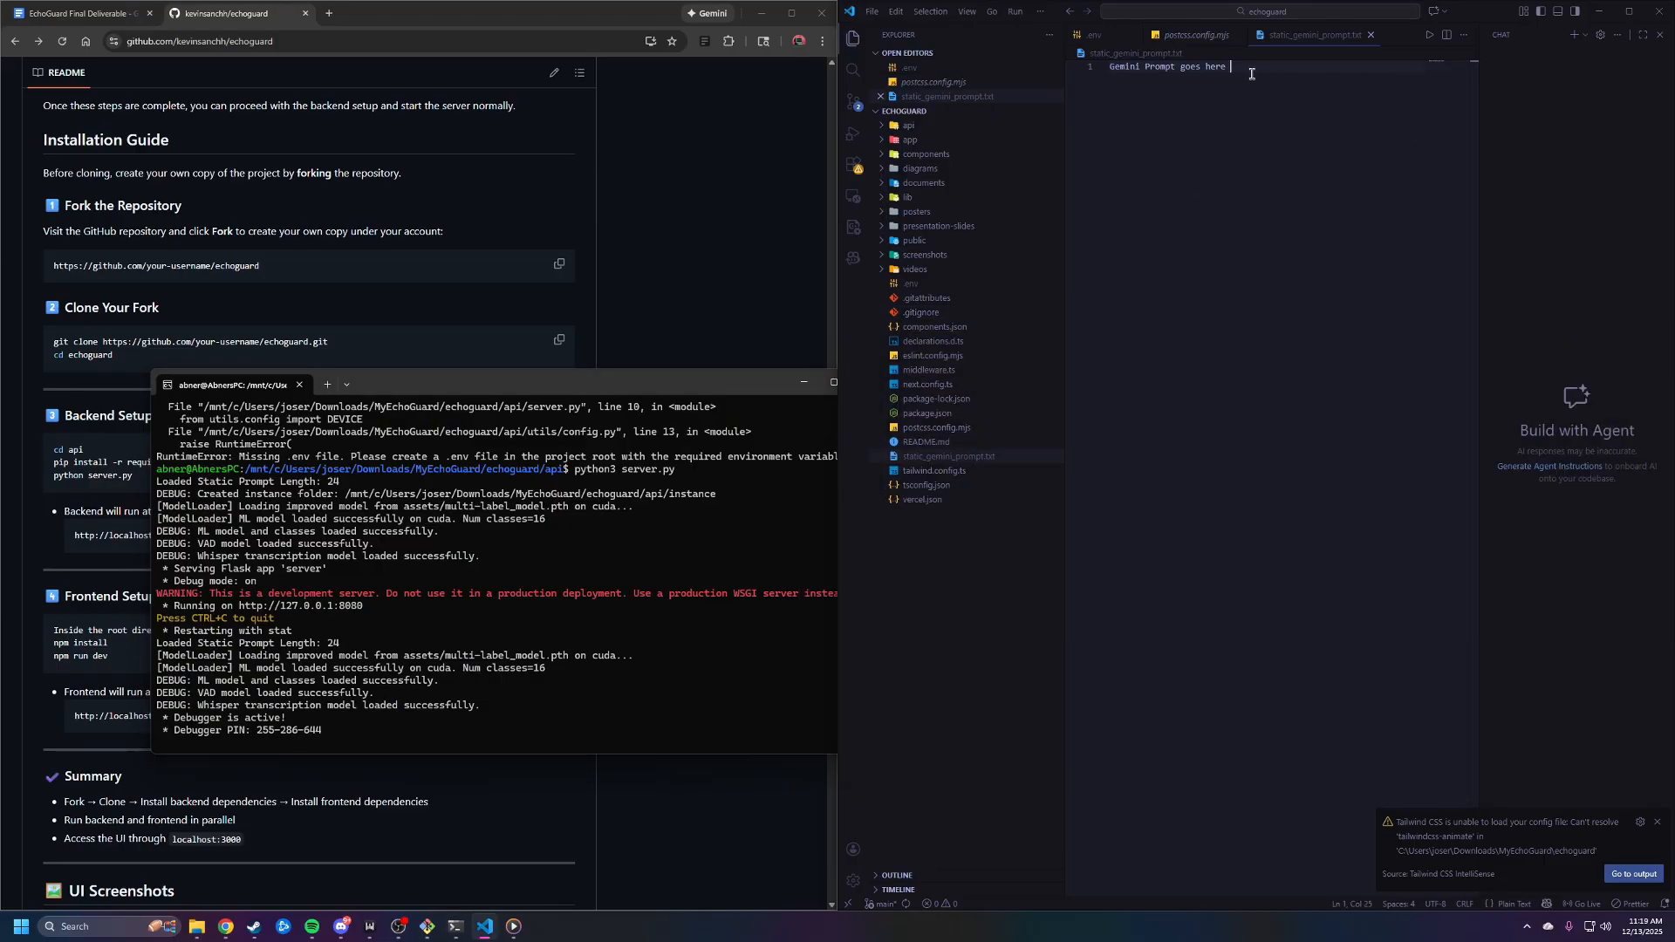
pyautogui.hotkey('ctrl', 'a')
pyautogui.click(1254, 83)
pyautogui.hotkey('ctrl', 'a')
pyautogui.click(1277, 109)
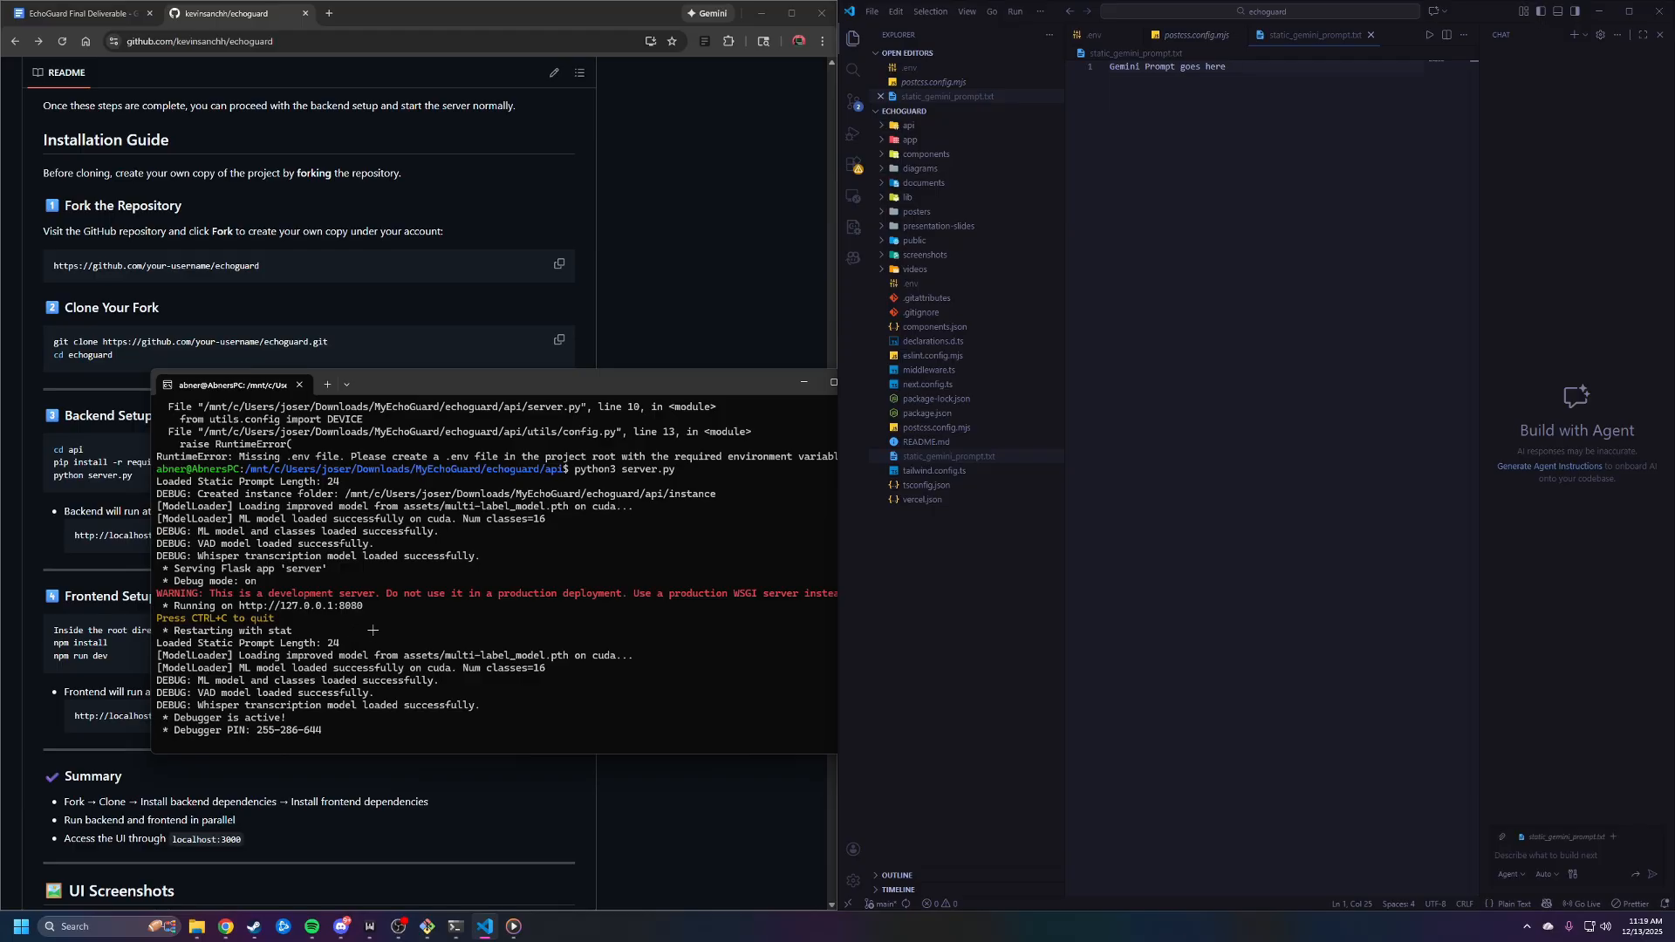
pyautogui.moveTo(368, 643); pyautogui.dragTo(140, 647)
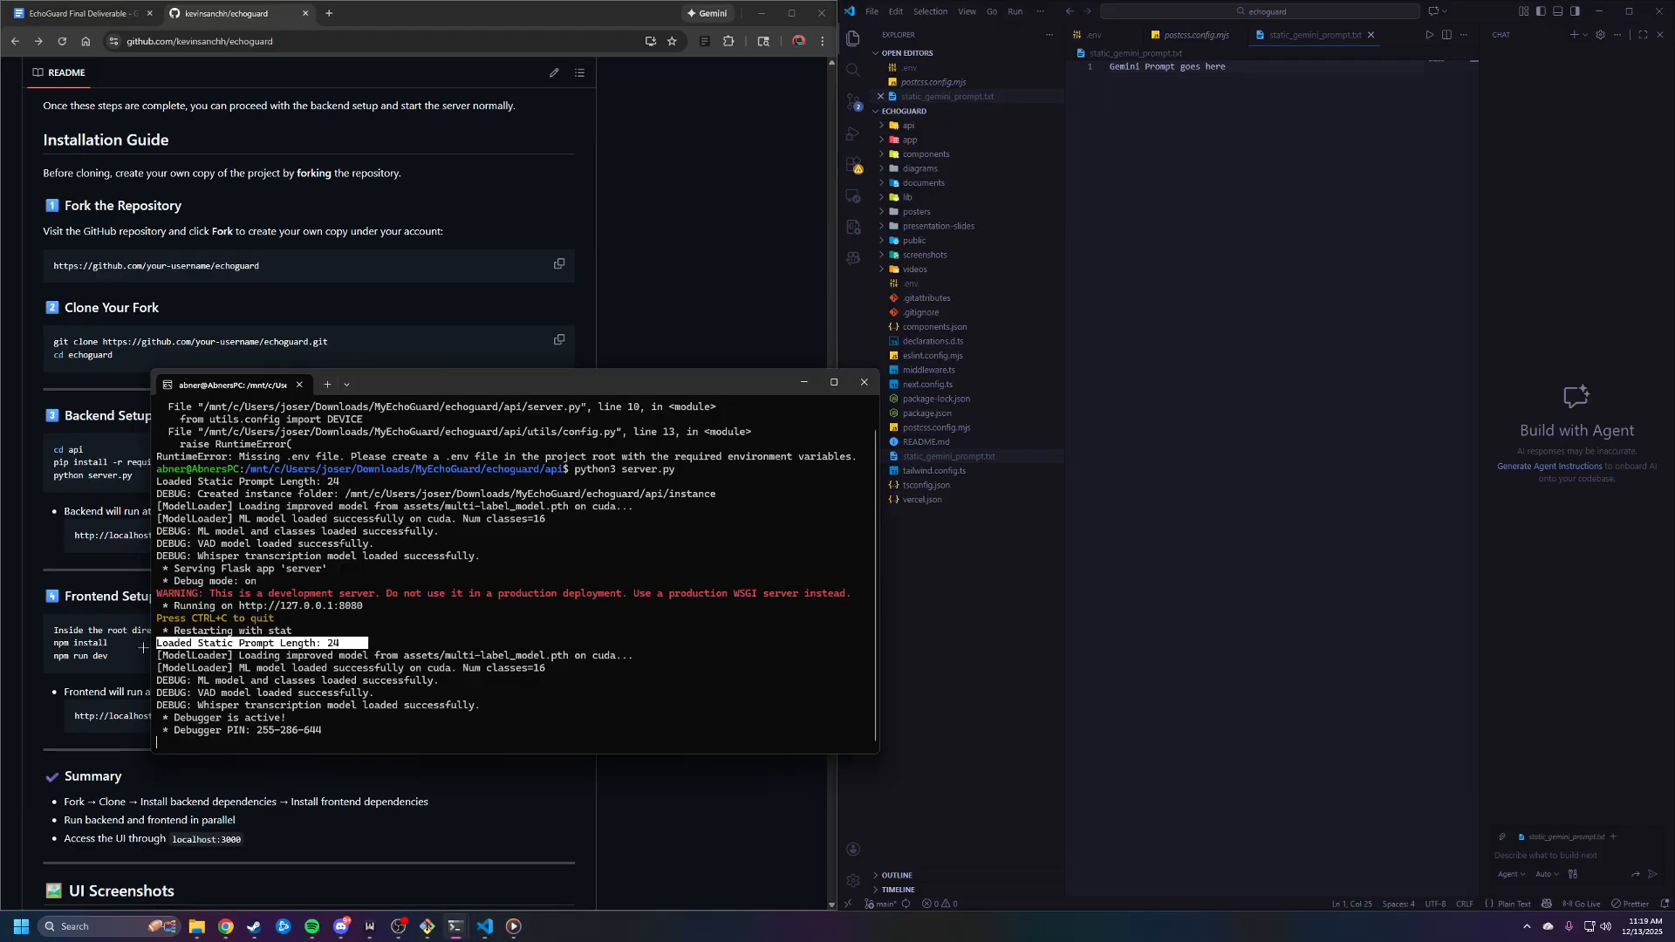
pyautogui.click(339, 643)
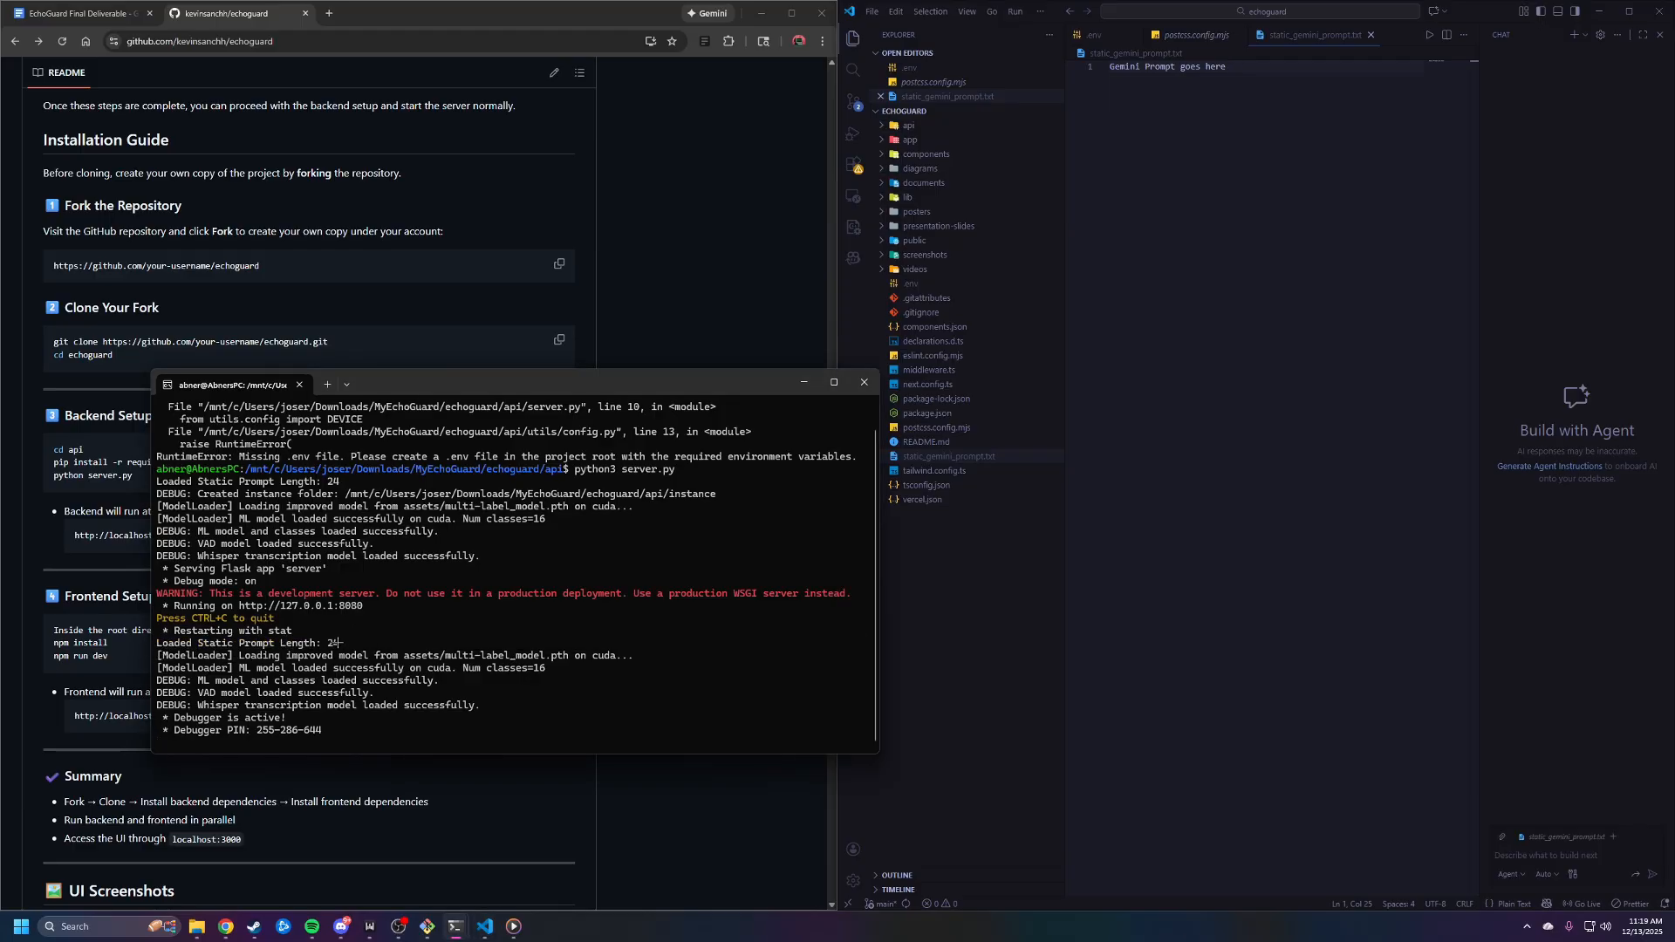
# Review the placeholder line in static_gemini_prompt.txt and move the backend terminal aside to read the README's backend and frontend setup sections
pyautogui.click(1306, 88)
pyautogui.moveTo(1255, 67); pyautogui.dragTo(1071, 70)
pyautogui.click(1214, 92)
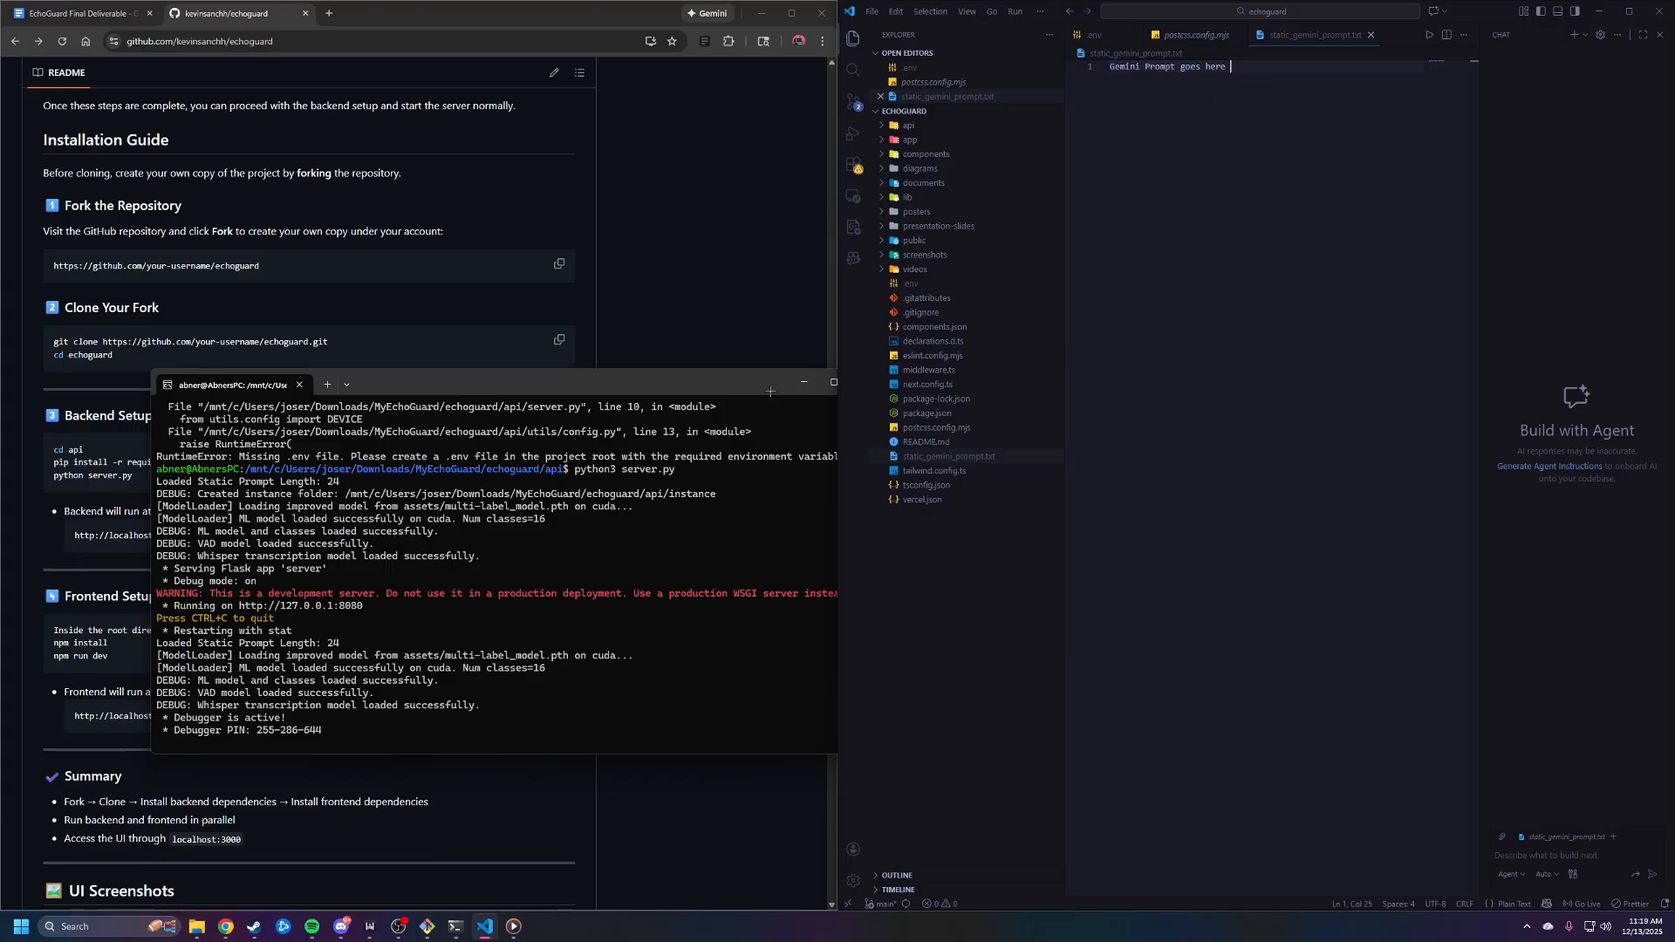
pyautogui.moveTo(498, 376); pyautogui.dragTo(984, 455)
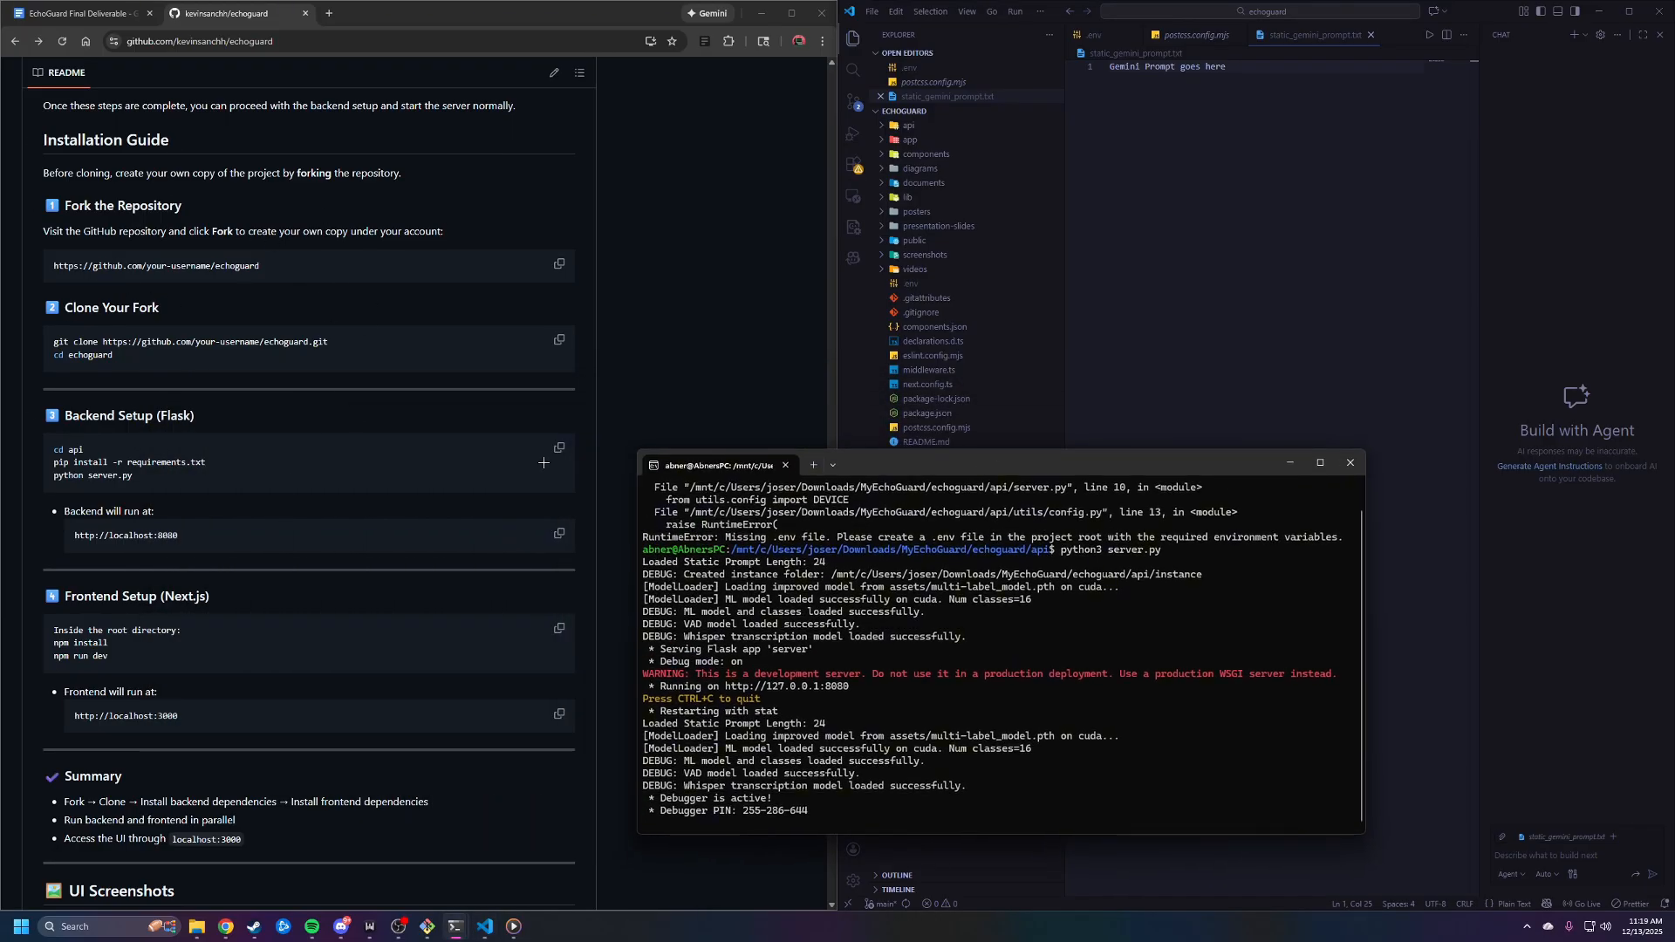
pyautogui.moveTo(922, 469); pyautogui.dragTo(548, 431)
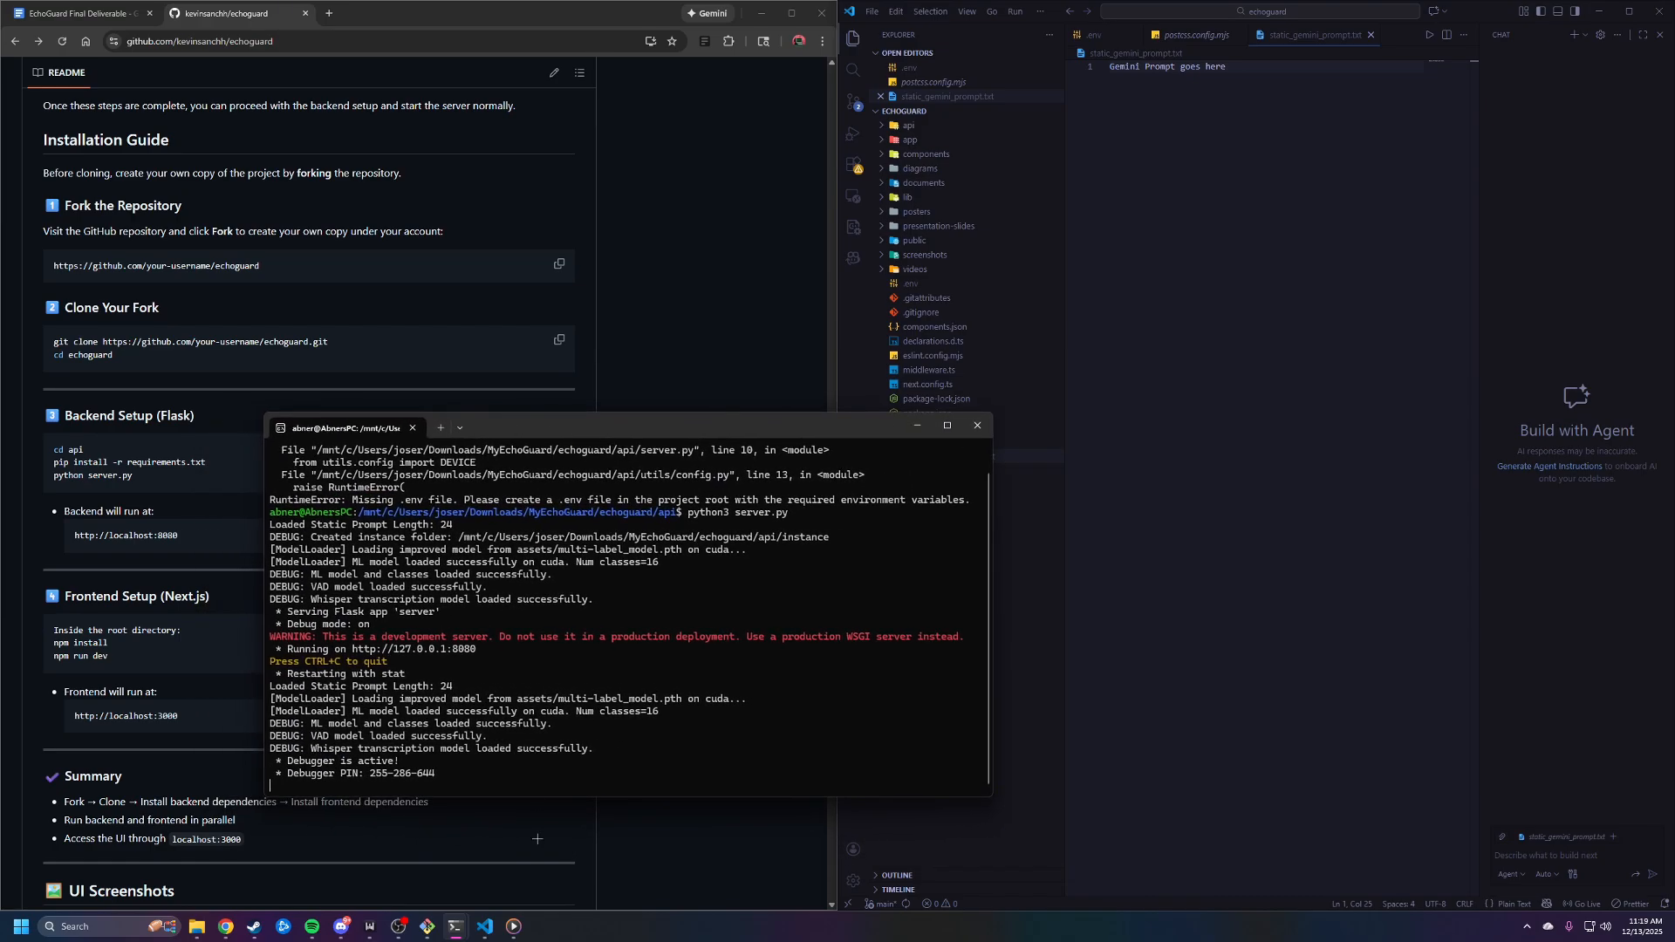
# Bring back the echoguard root terminal and arrange it beside the terminal running the backend server
pyautogui.moveTo(455, 927)
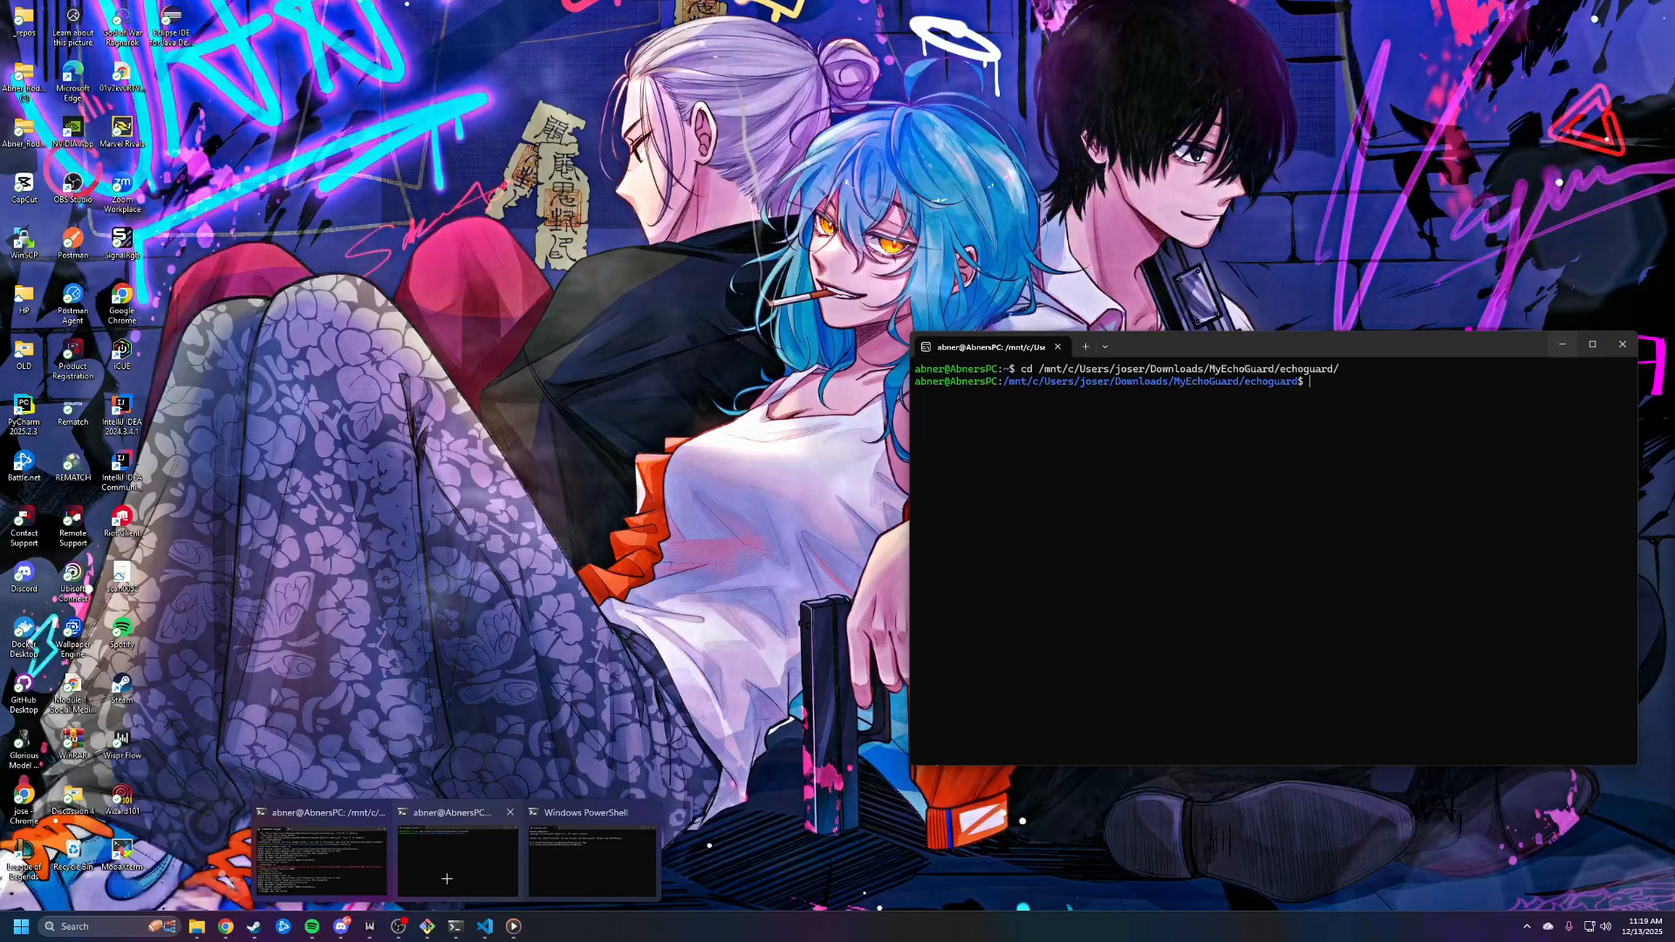
pyautogui.click(446, 878)
pyautogui.moveTo(1201, 339); pyautogui.dragTo(383, 438)
pyautogui.click(752, 420)
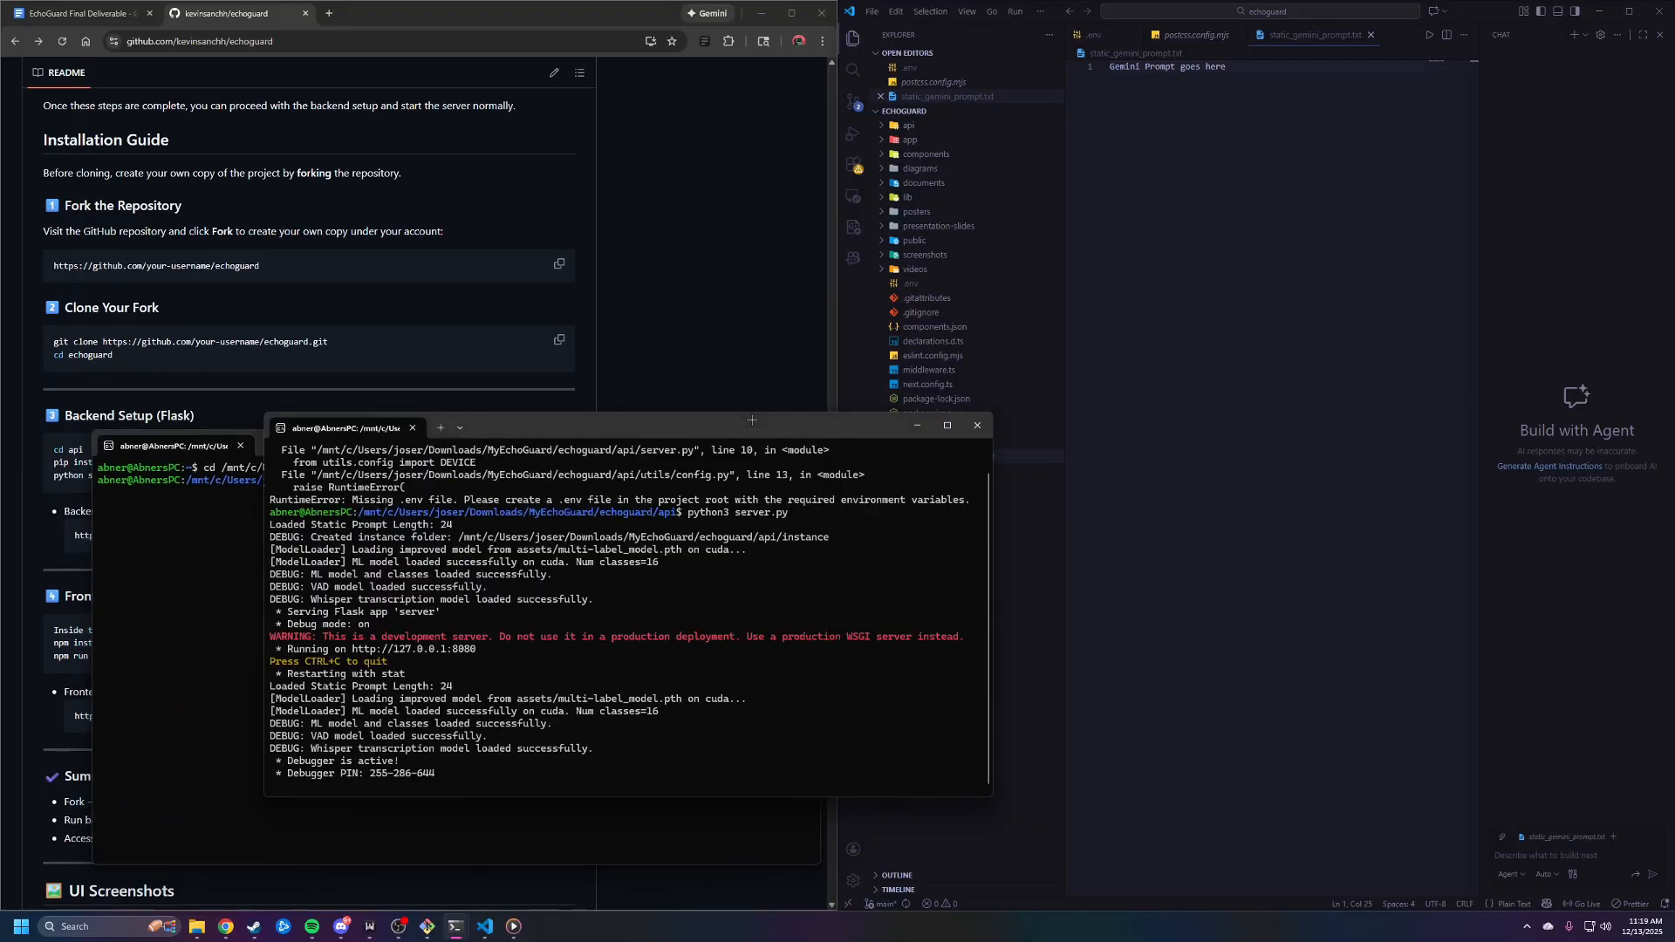
pyautogui.moveTo(752, 420); pyautogui.dragTo(1179, 428)
pyautogui.click(568, 478)
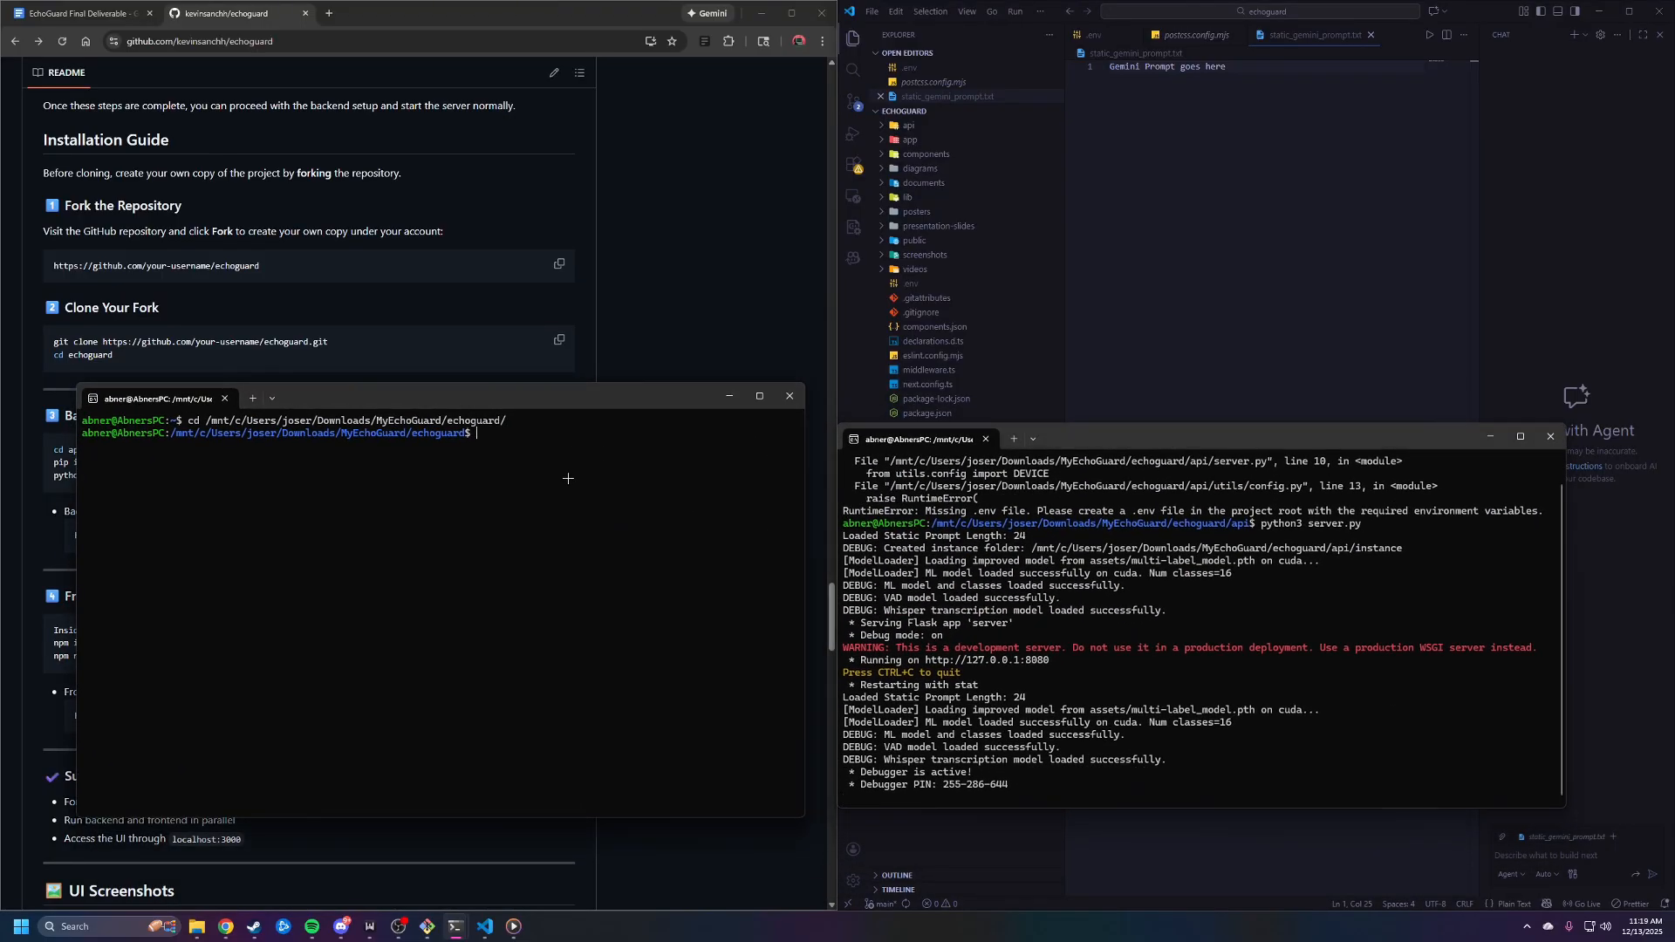
# Install the frontend dependencies from the echoguard root folder with npm install
pyautogui.write('npm install')
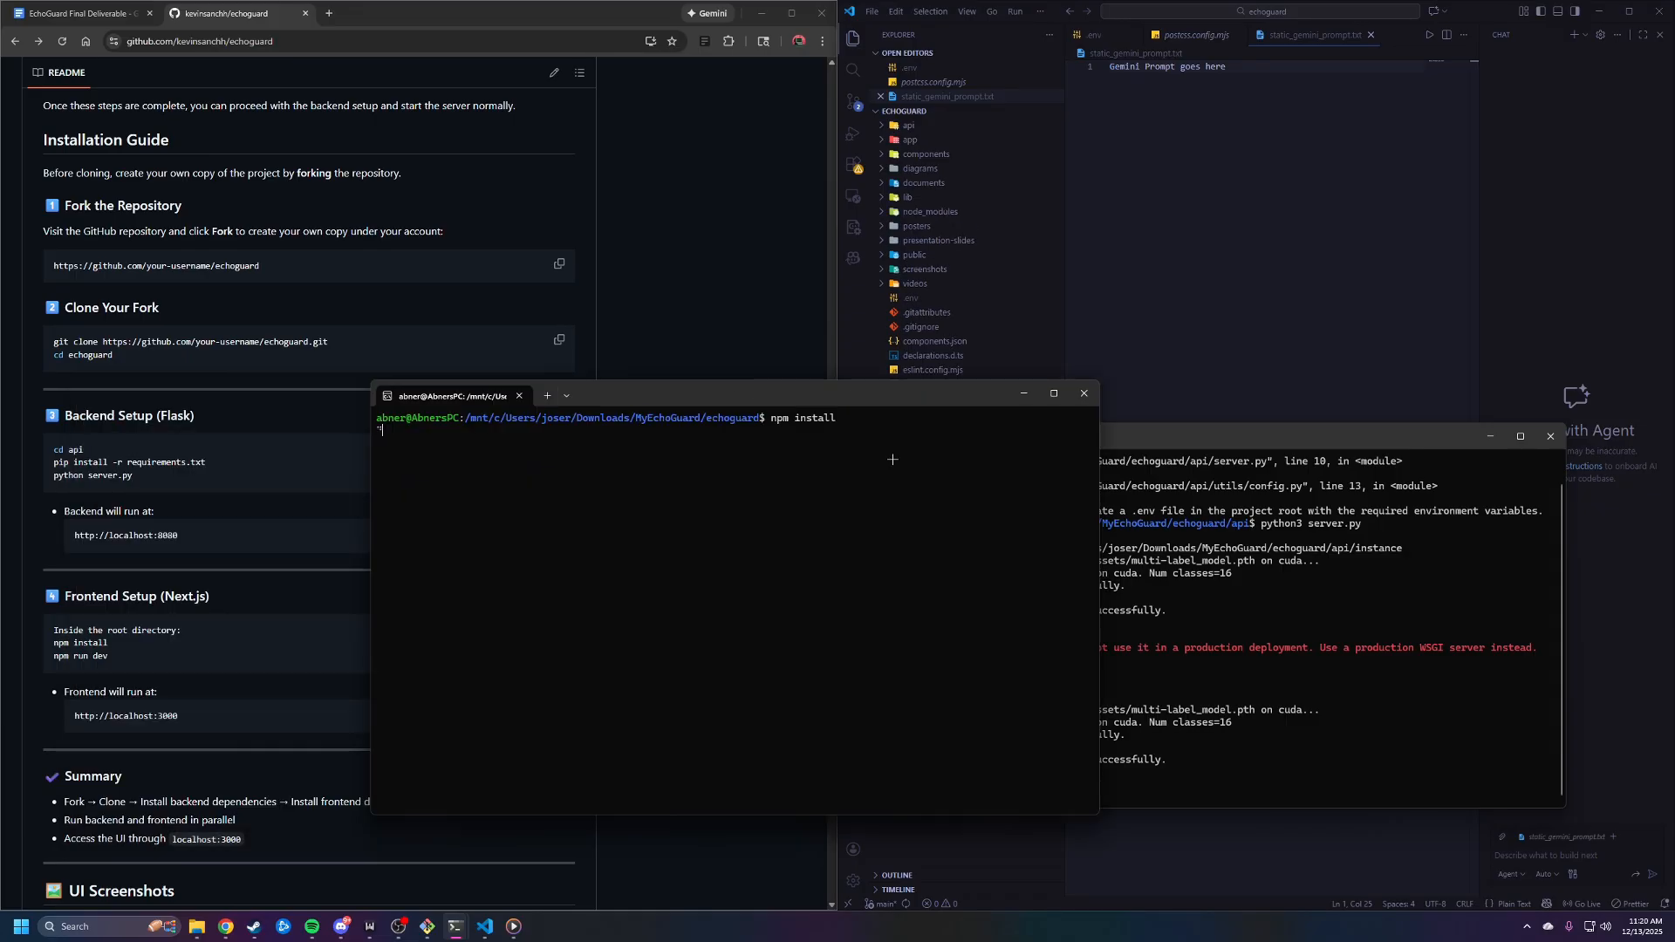
pyautogui.moveTo(616, 394); pyautogui.dragTo(684, 392)
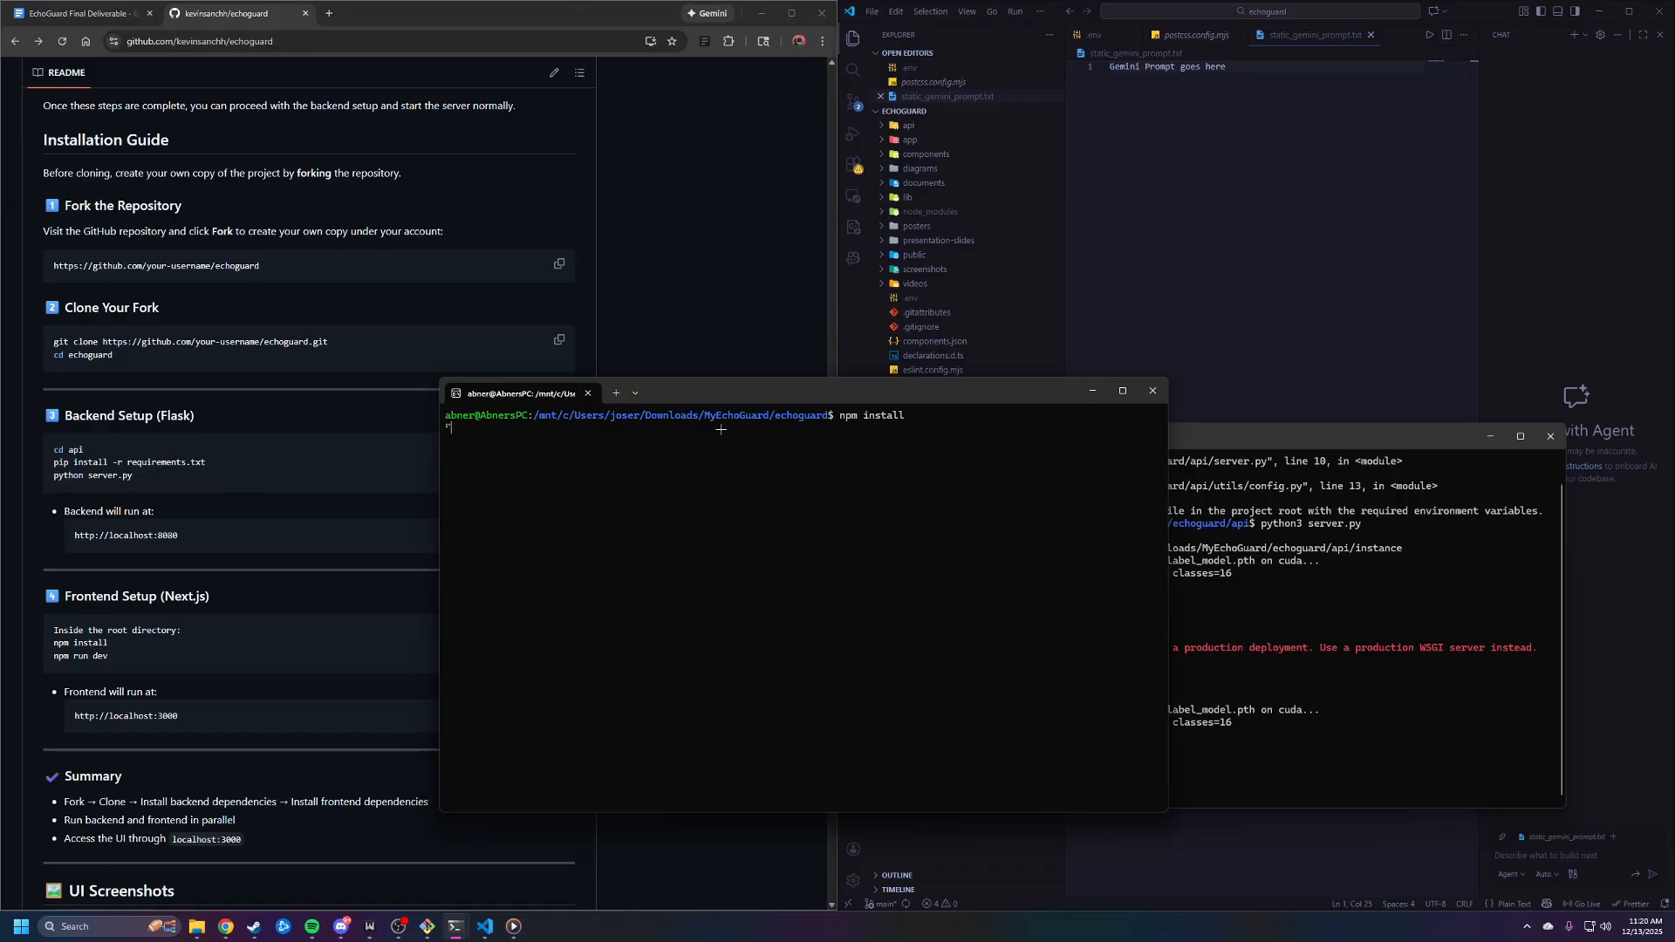
pyautogui.moveTo(764, 386); pyautogui.dragTo(731, 387)
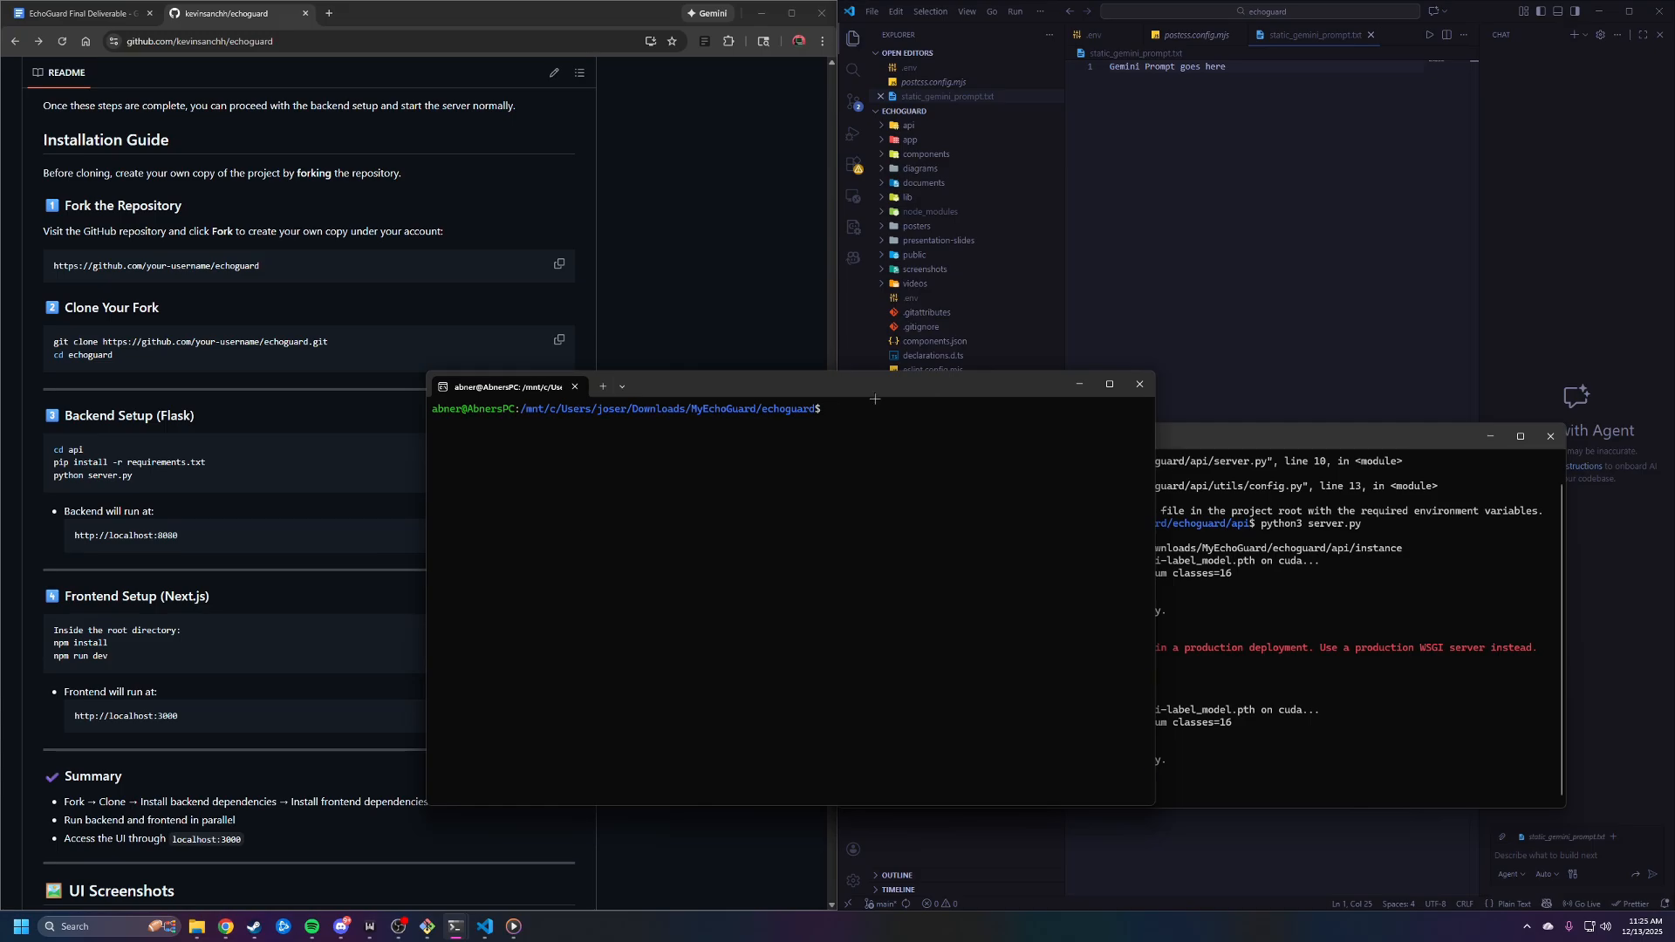
# Check the README for the frontend run command and the localhost addresses of the backend and frontend
pyautogui.moveTo(109, 656); pyautogui.dragTo(51, 657)
pyautogui.click(152, 645)
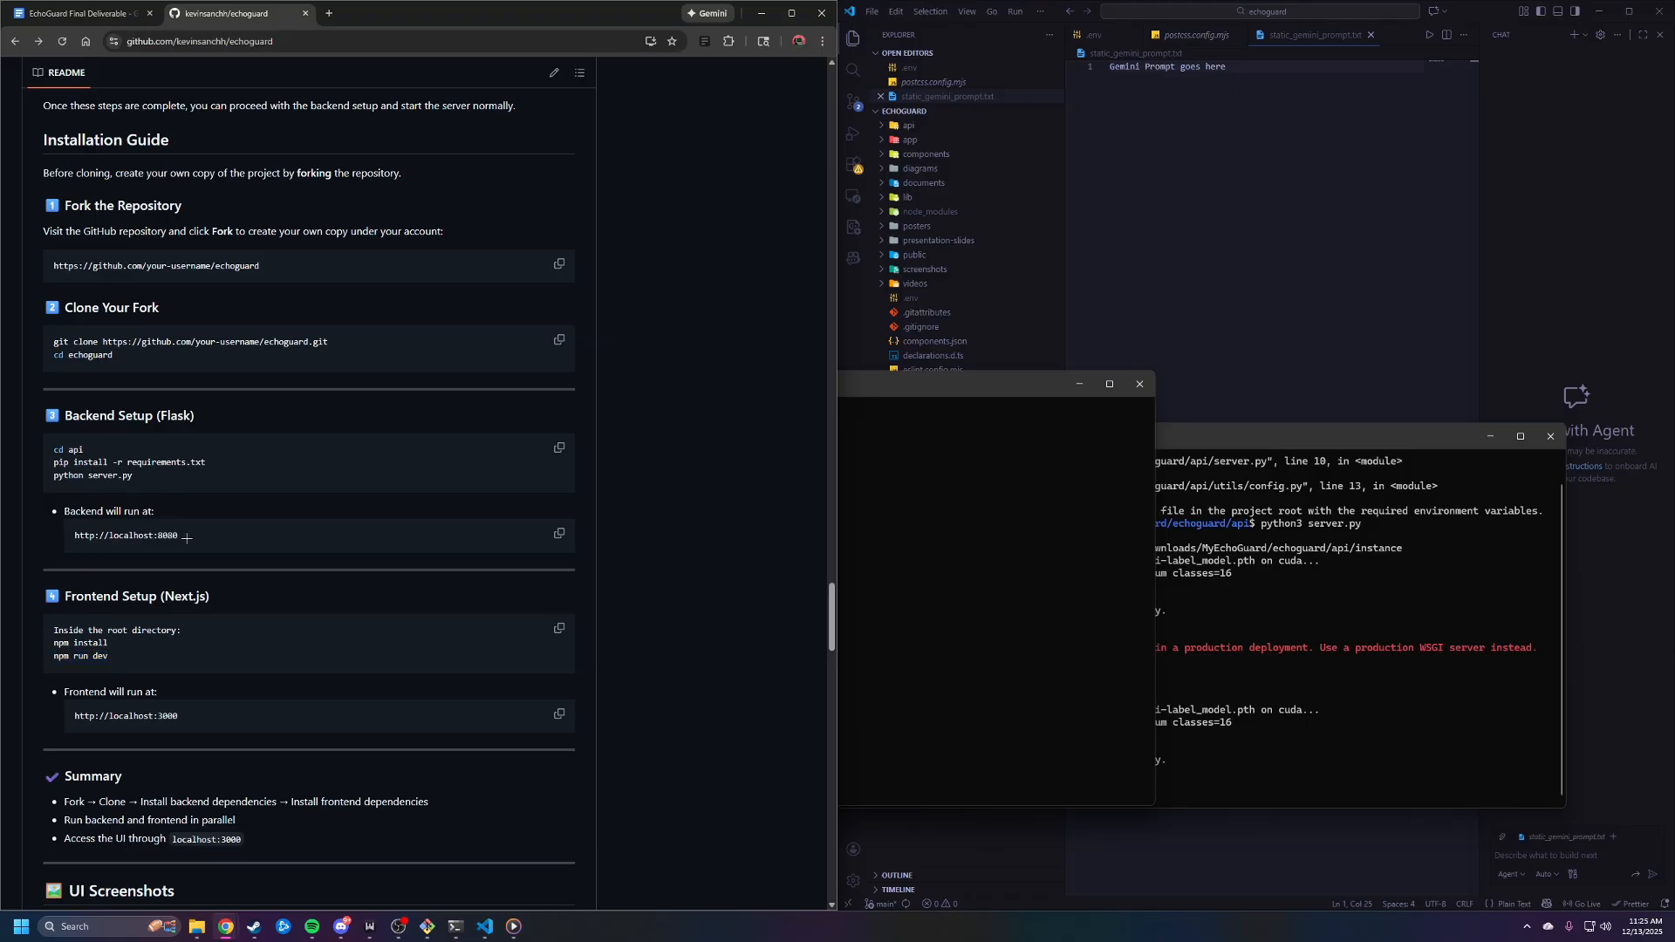
pyautogui.moveTo(181, 536); pyautogui.dragTo(69, 535)
pyautogui.click(238, 711)
pyautogui.moveTo(181, 713); pyautogui.dragTo(70, 717)
pyautogui.click(195, 714)
# Start the frontend from the echoguard root folder with npm run dev and minimize the code editor to uncover the browser
pyautogui.write('pm run dev')
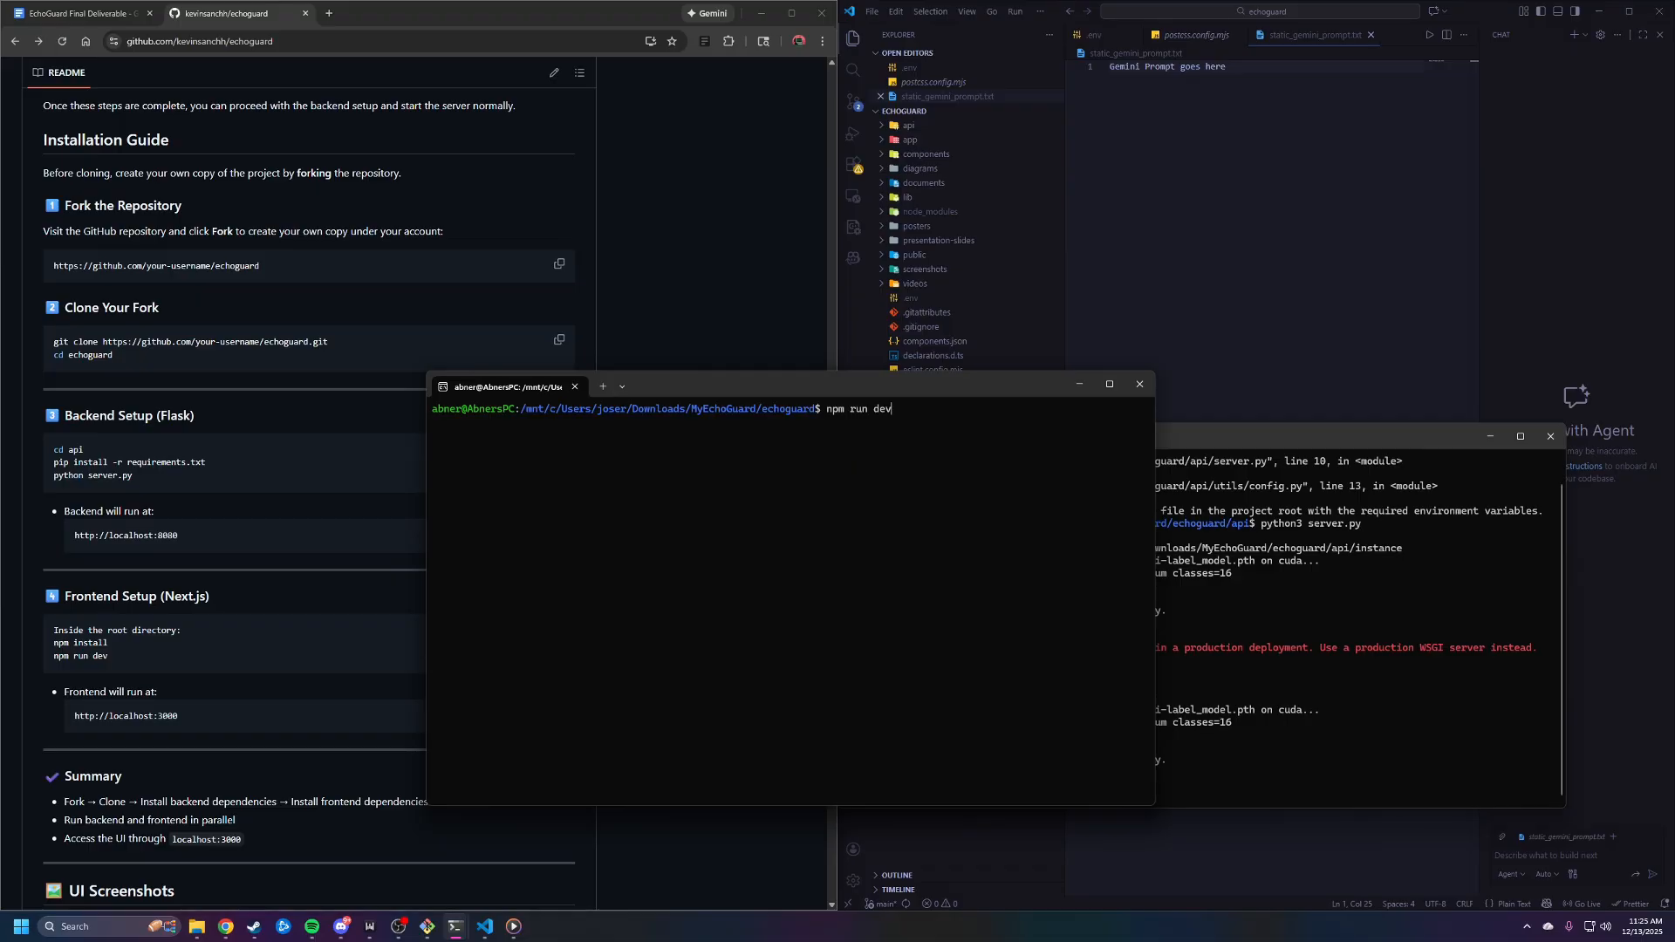
pyautogui.press('Return')
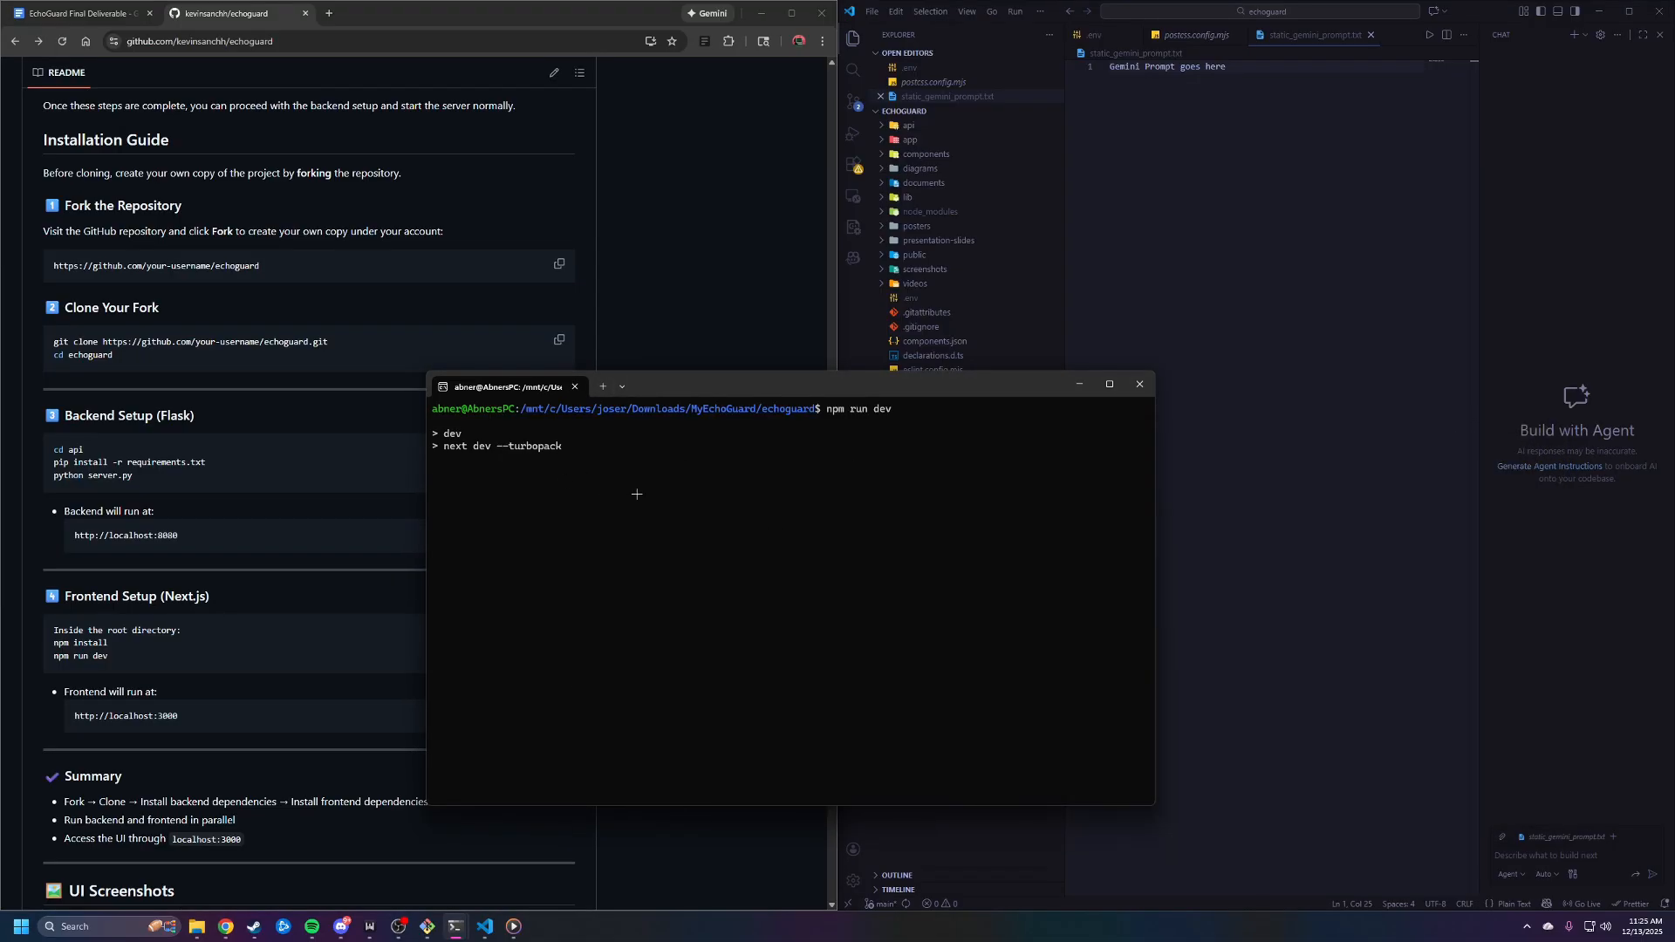
pyautogui.click(1599, 11)
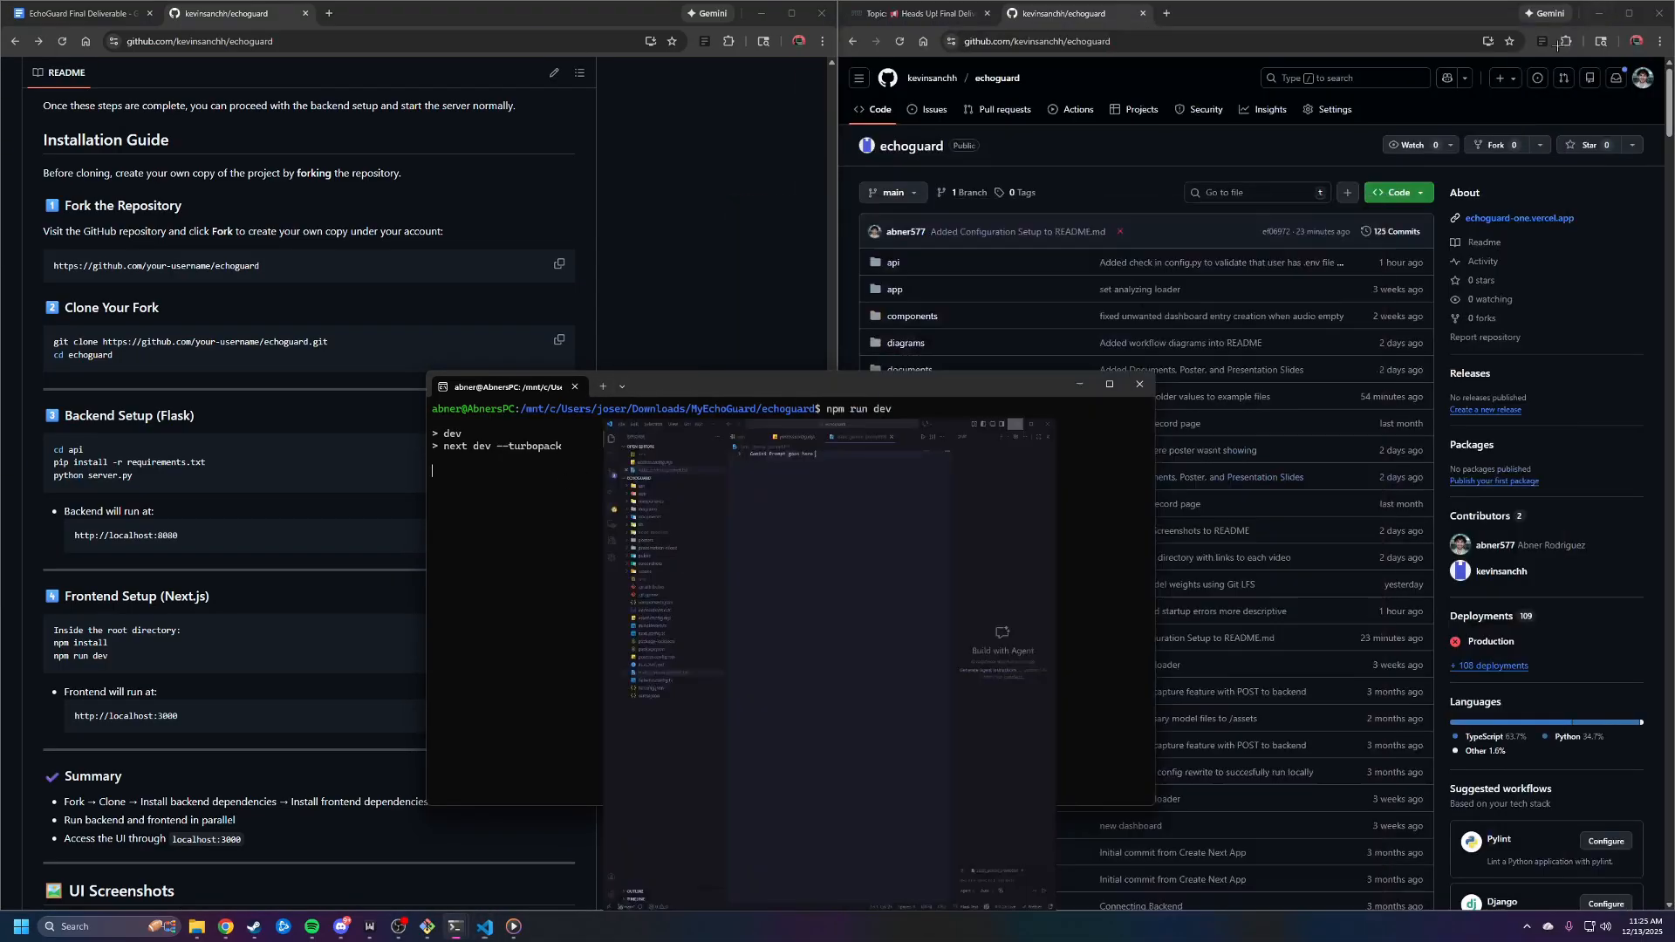
pyautogui.moveTo(970, 387); pyautogui.dragTo(940, 382)
# Review the frontend server's startup output and open localhost:3000 in a new browser tab
pyautogui.click(1167, 14)
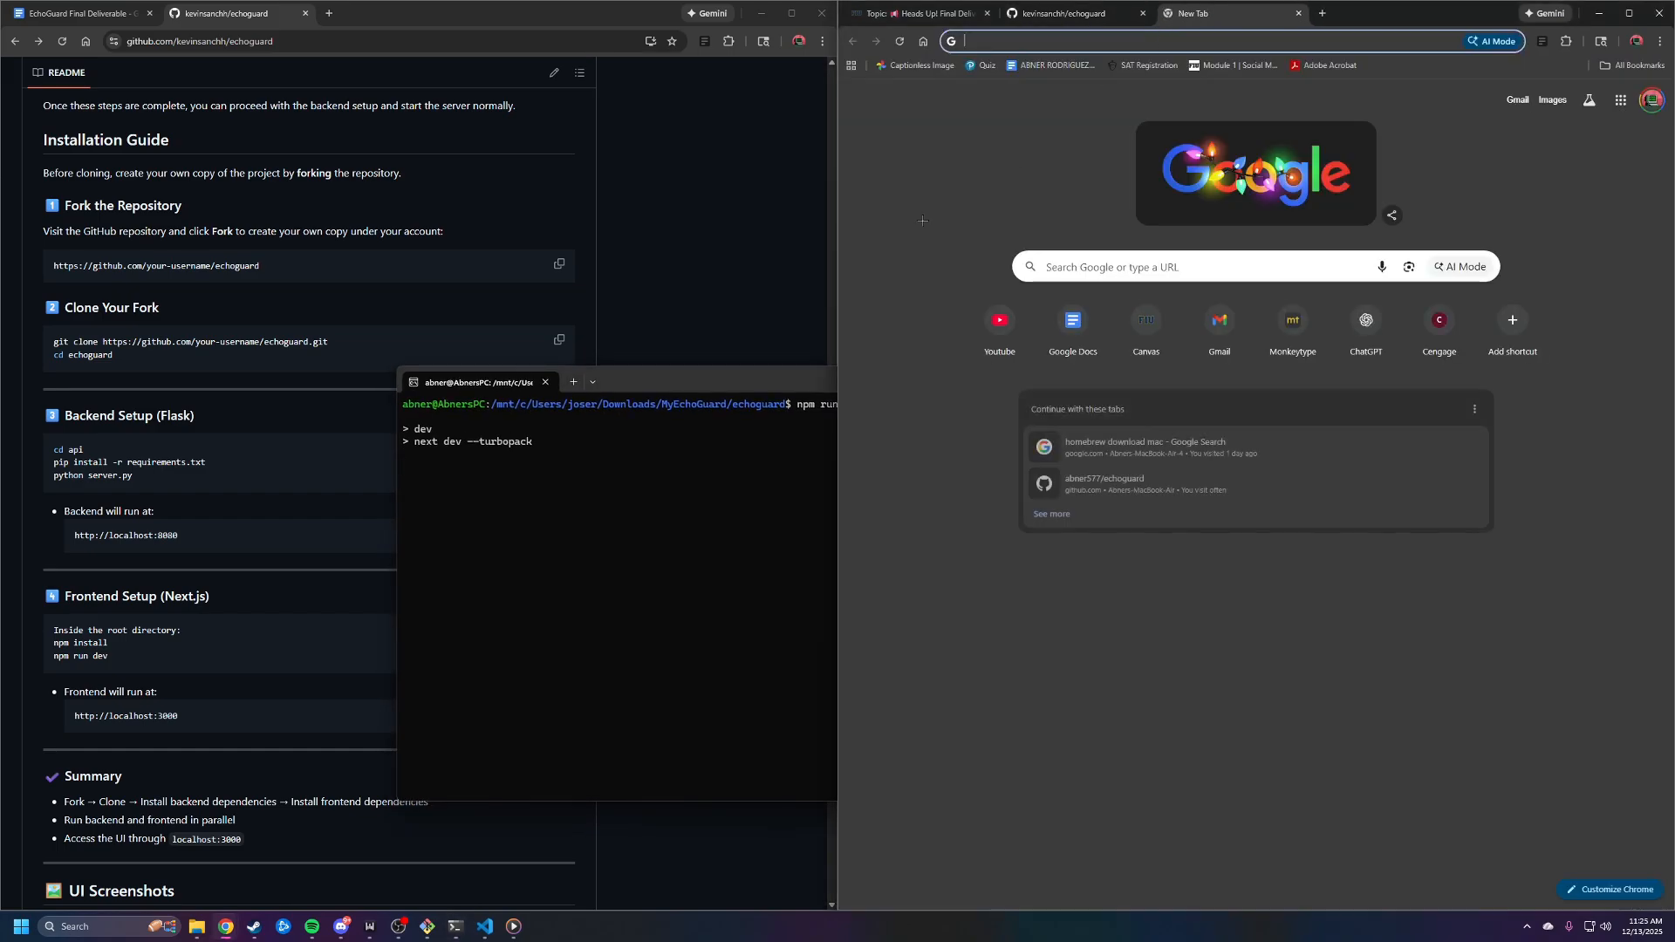
pyautogui.moveTo(727, 376); pyautogui.dragTo(716, 316)
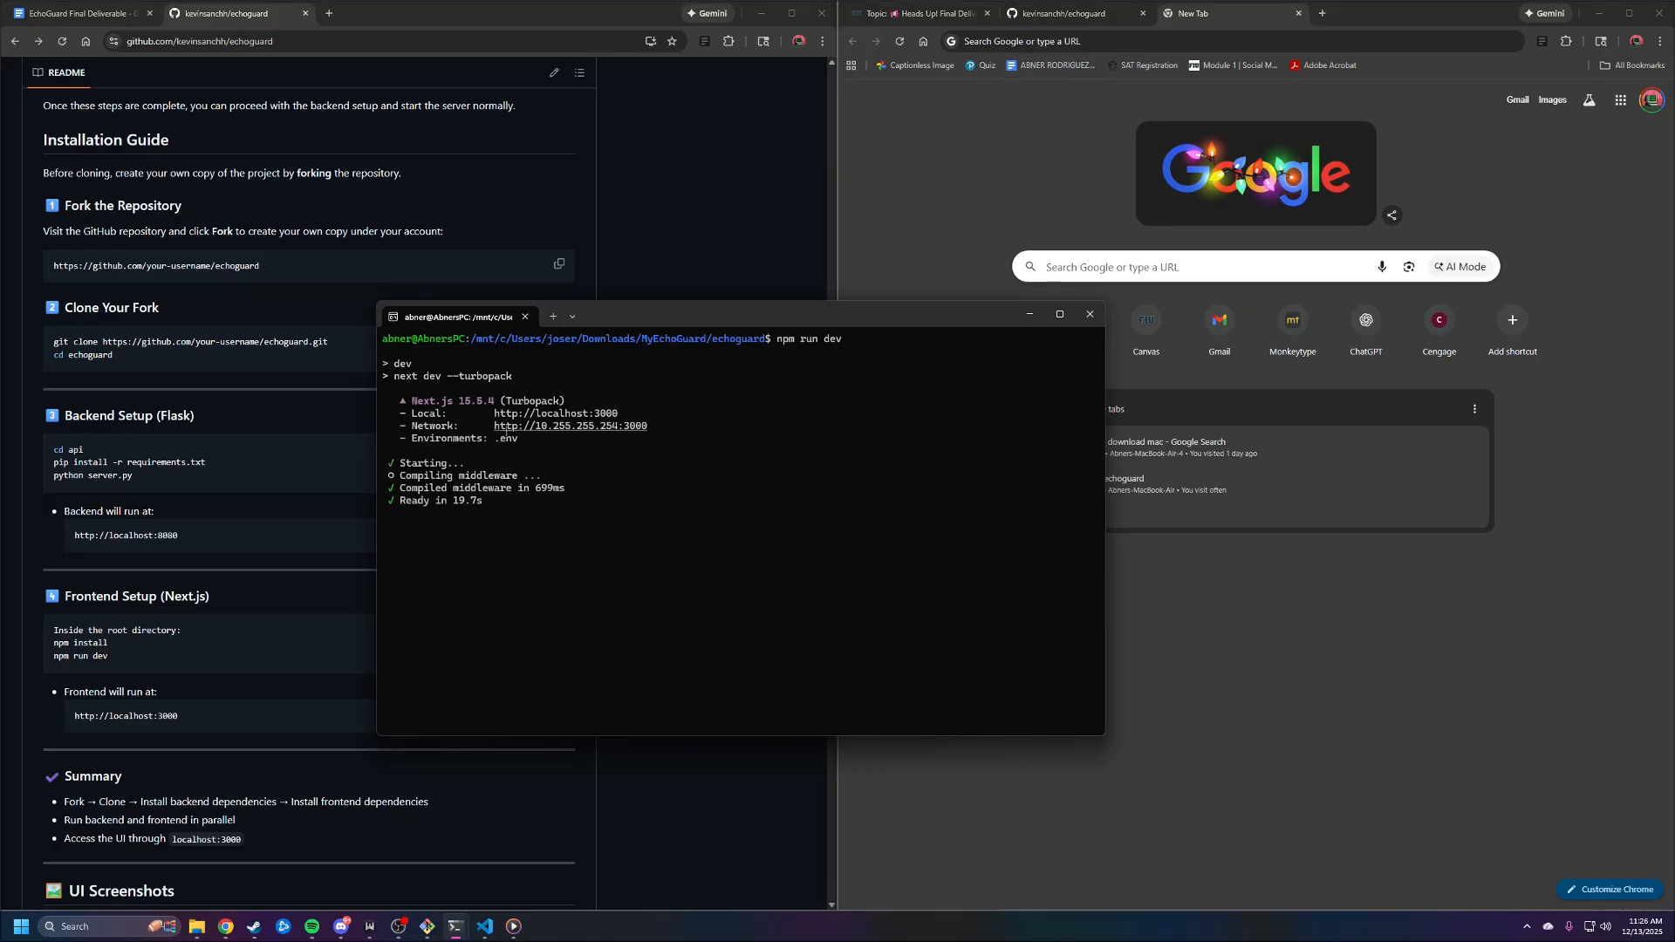
pyautogui.moveTo(498, 500); pyautogui.dragTo(390, 464)
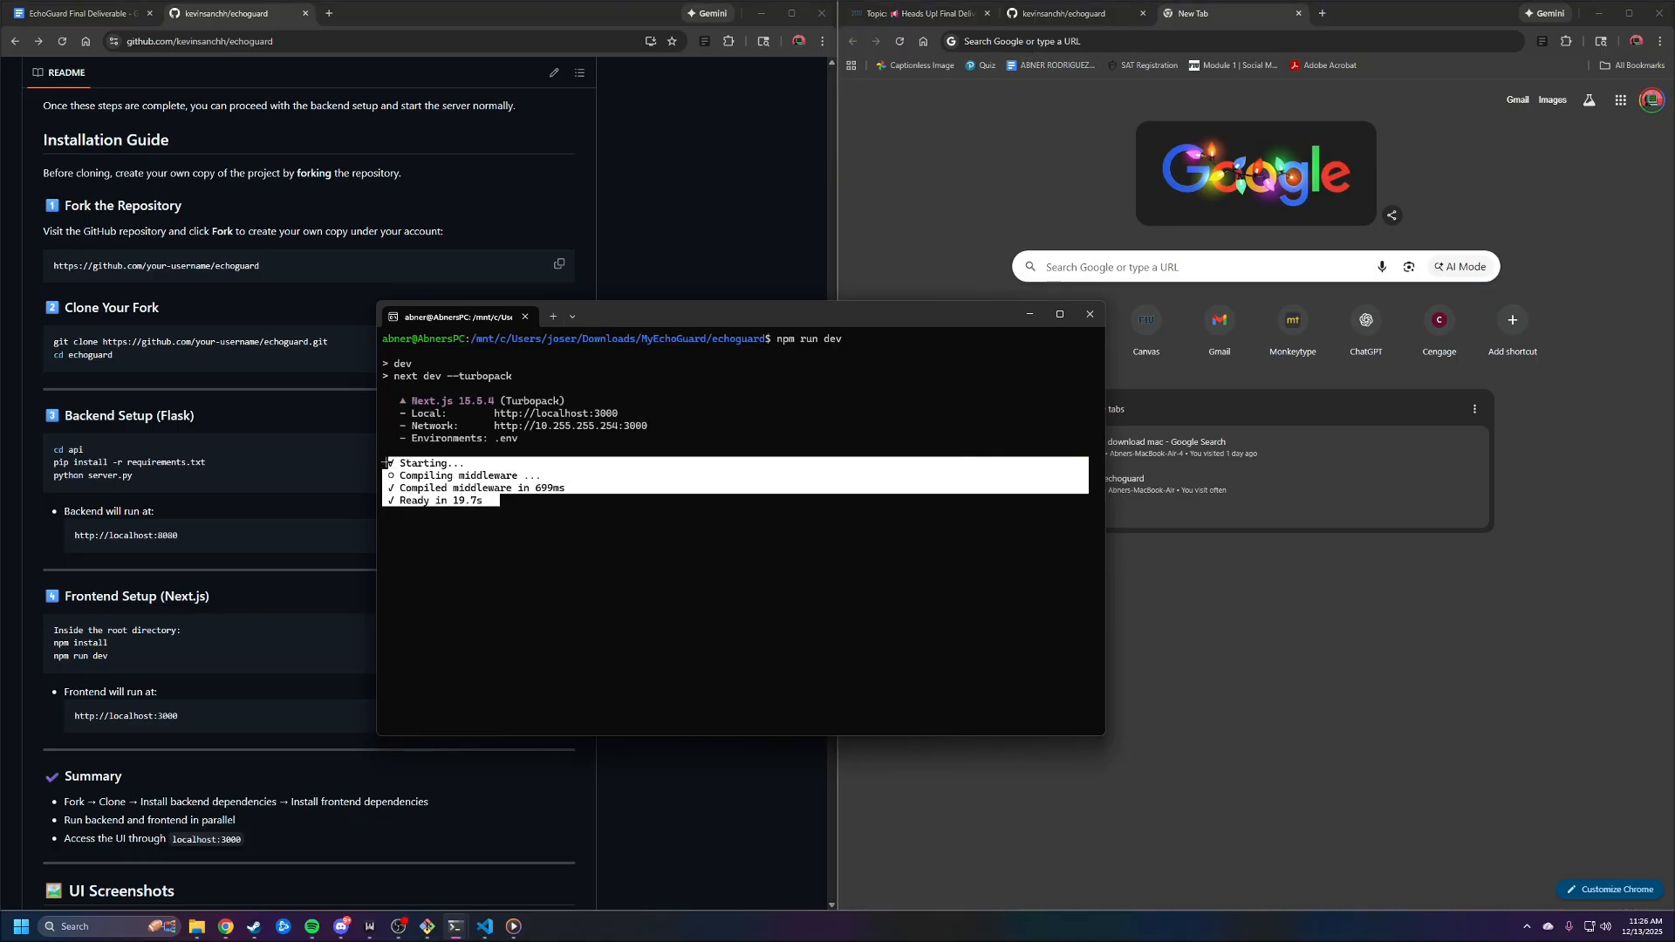
pyautogui.click(390, 463)
pyautogui.click(1036, 42)
pyautogui.write('localhost:3000')
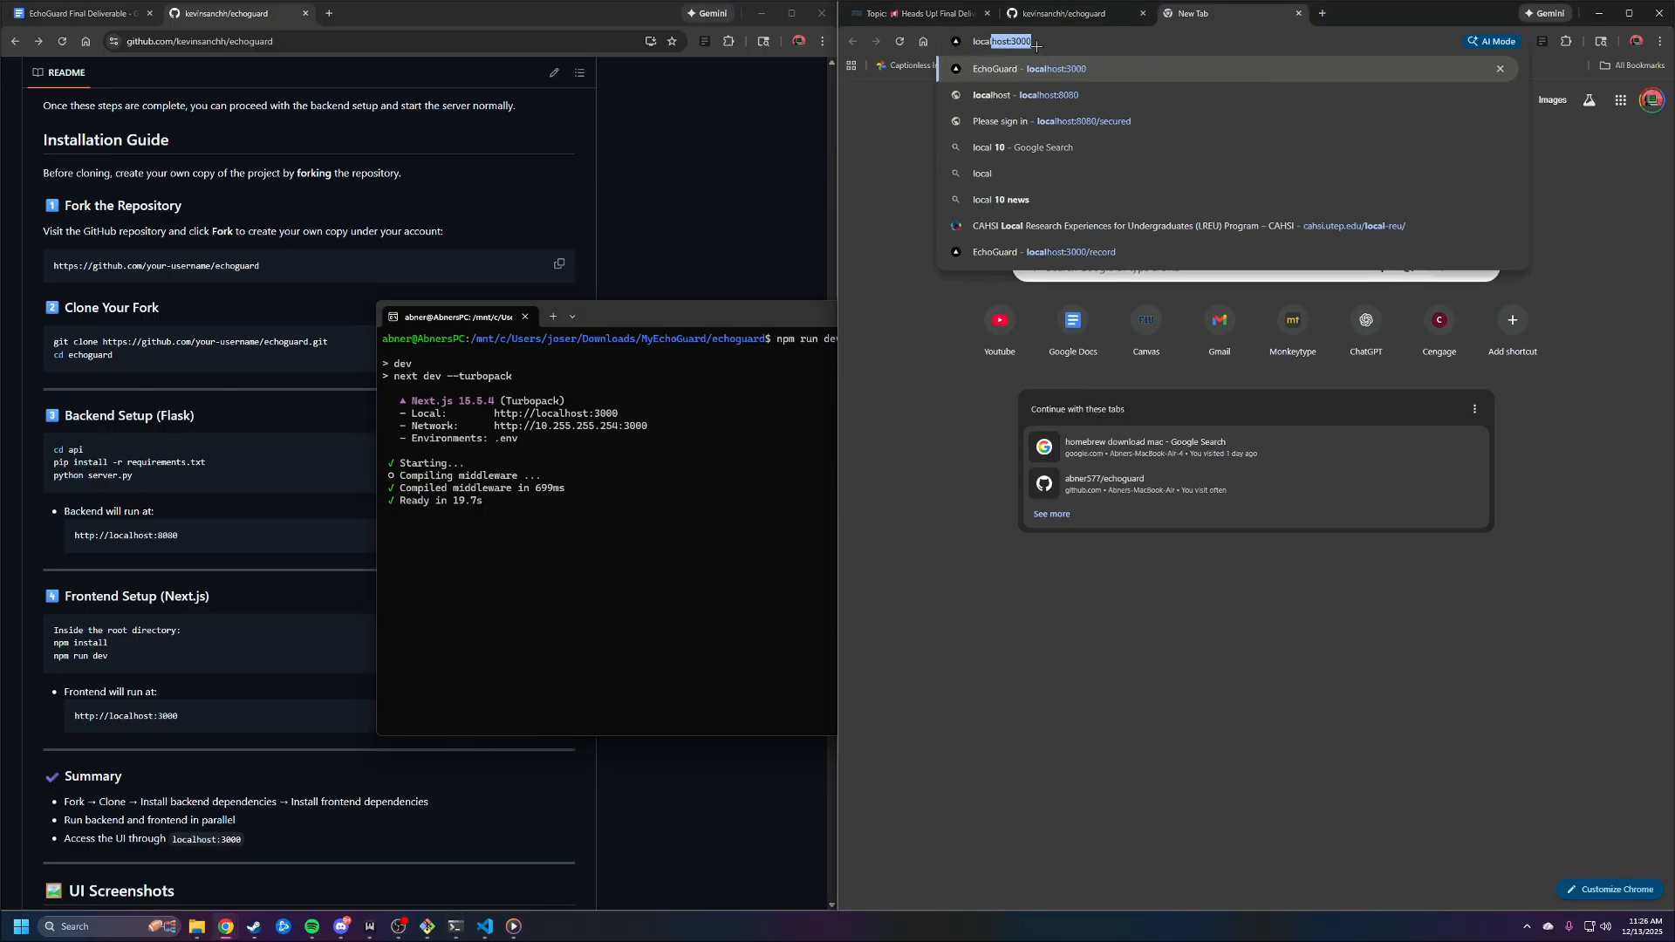
pyautogui.press('Return')
# Examine the frontend terminal's compile output and baseline-browser-mapping notice, and move the terminal clear of the EchoGuard page
pyautogui.click(836, 314)
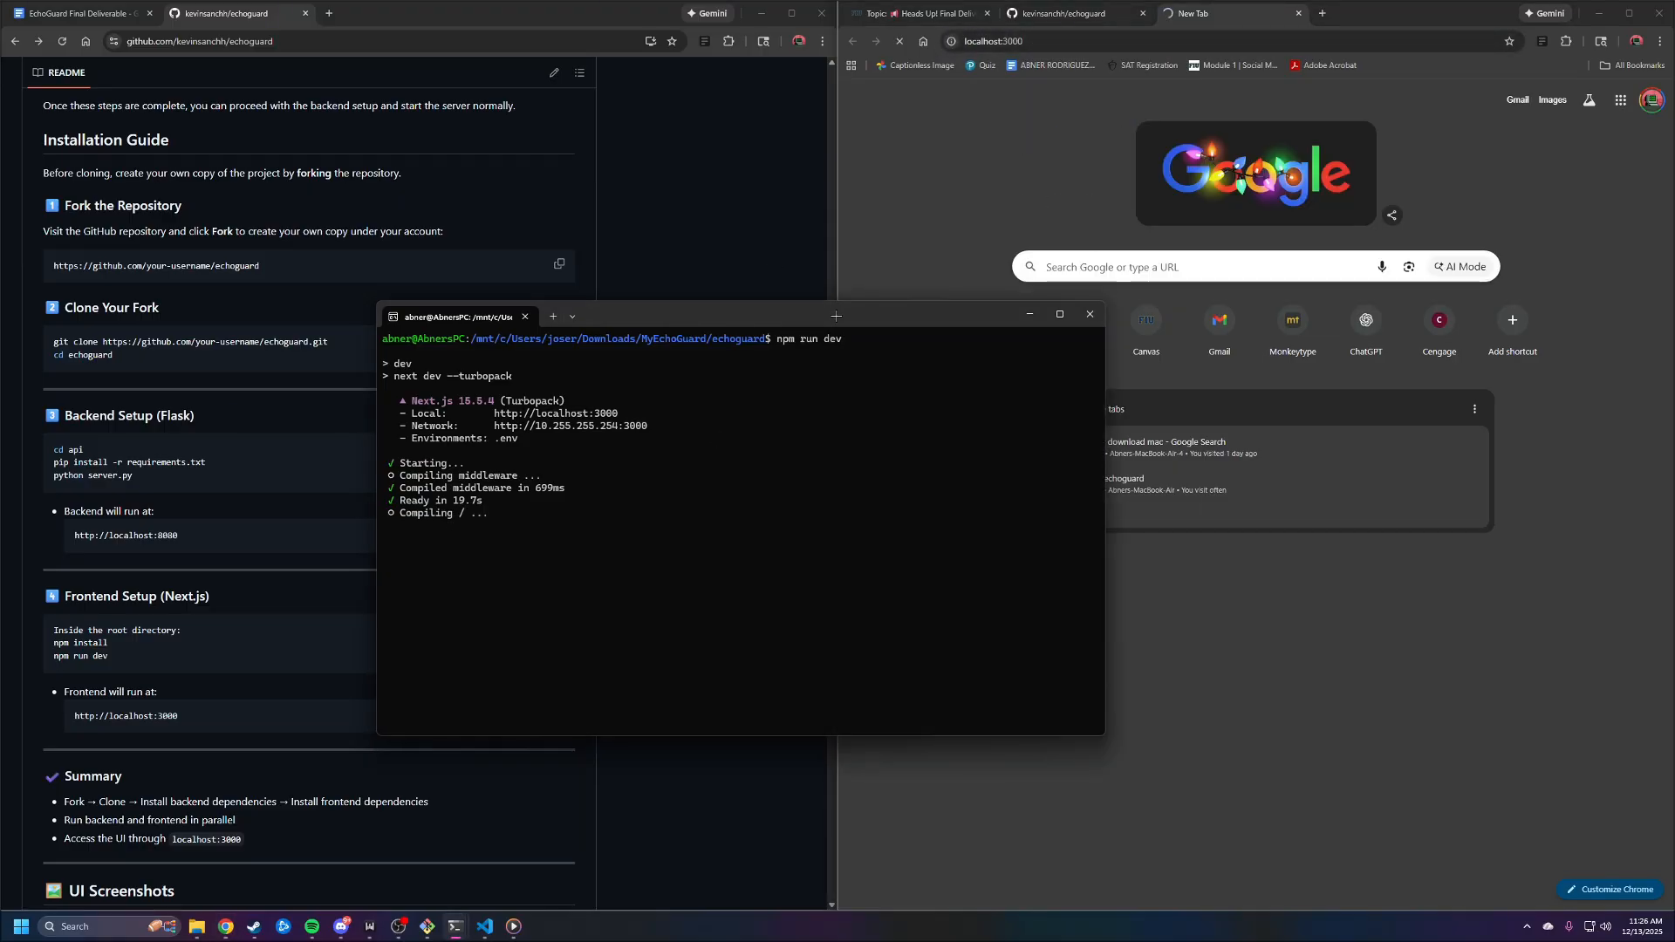
pyautogui.moveTo(836, 315); pyautogui.dragTo(819, 314)
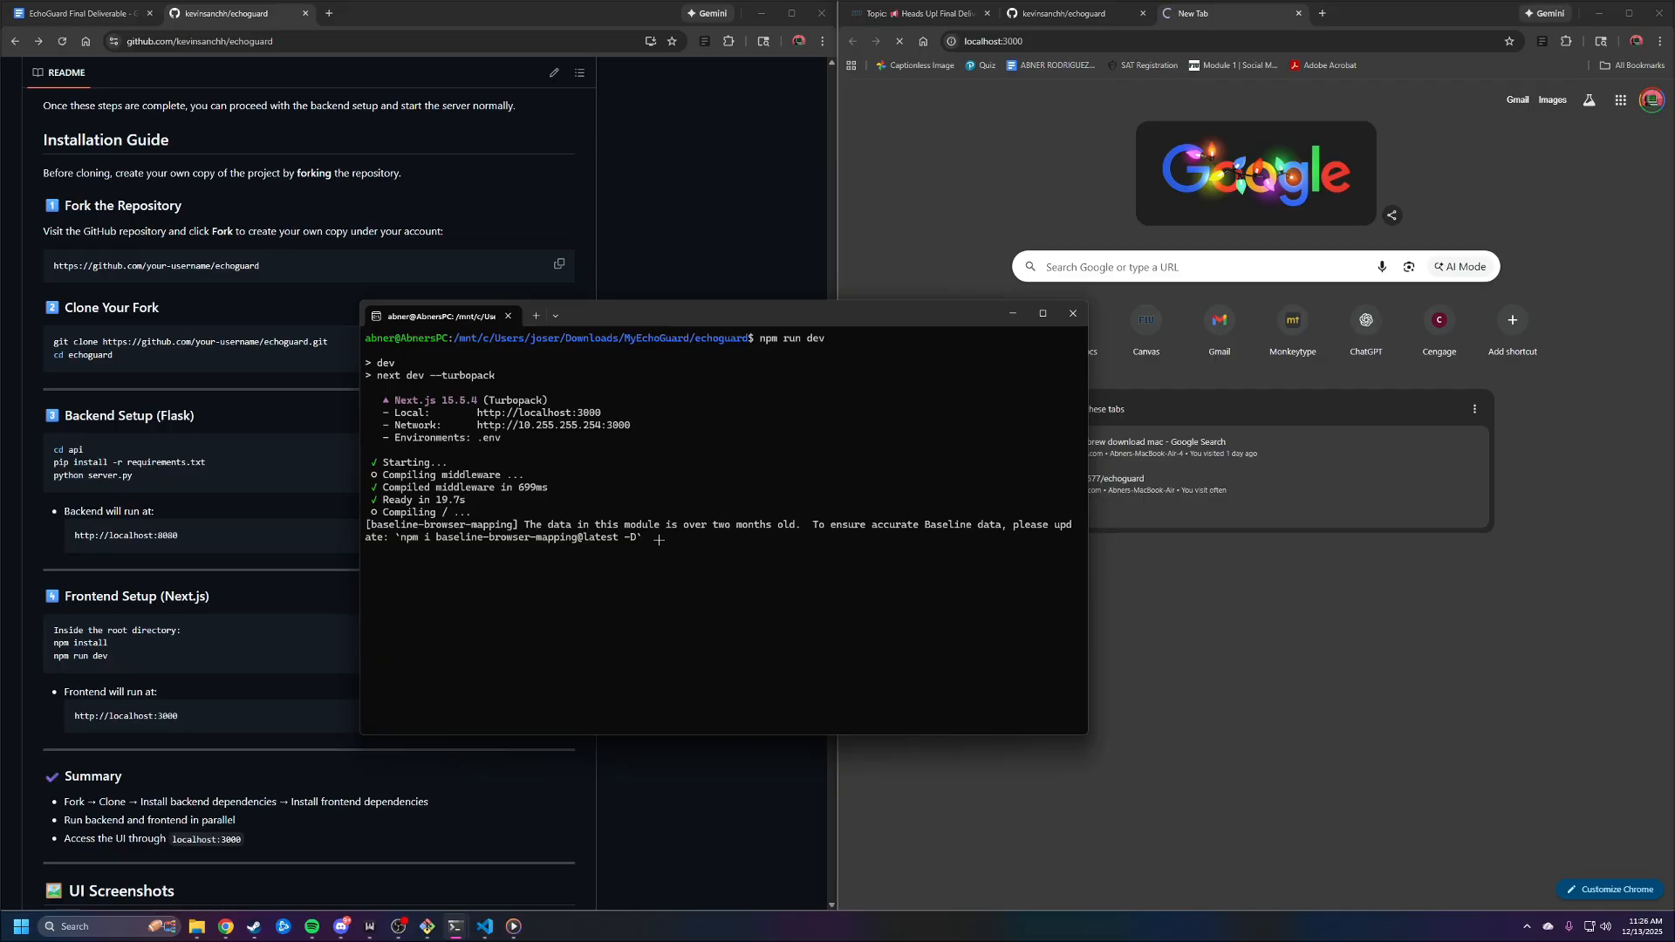
pyautogui.moveTo(661, 537); pyautogui.dragTo(361, 526)
pyautogui.click(533, 505)
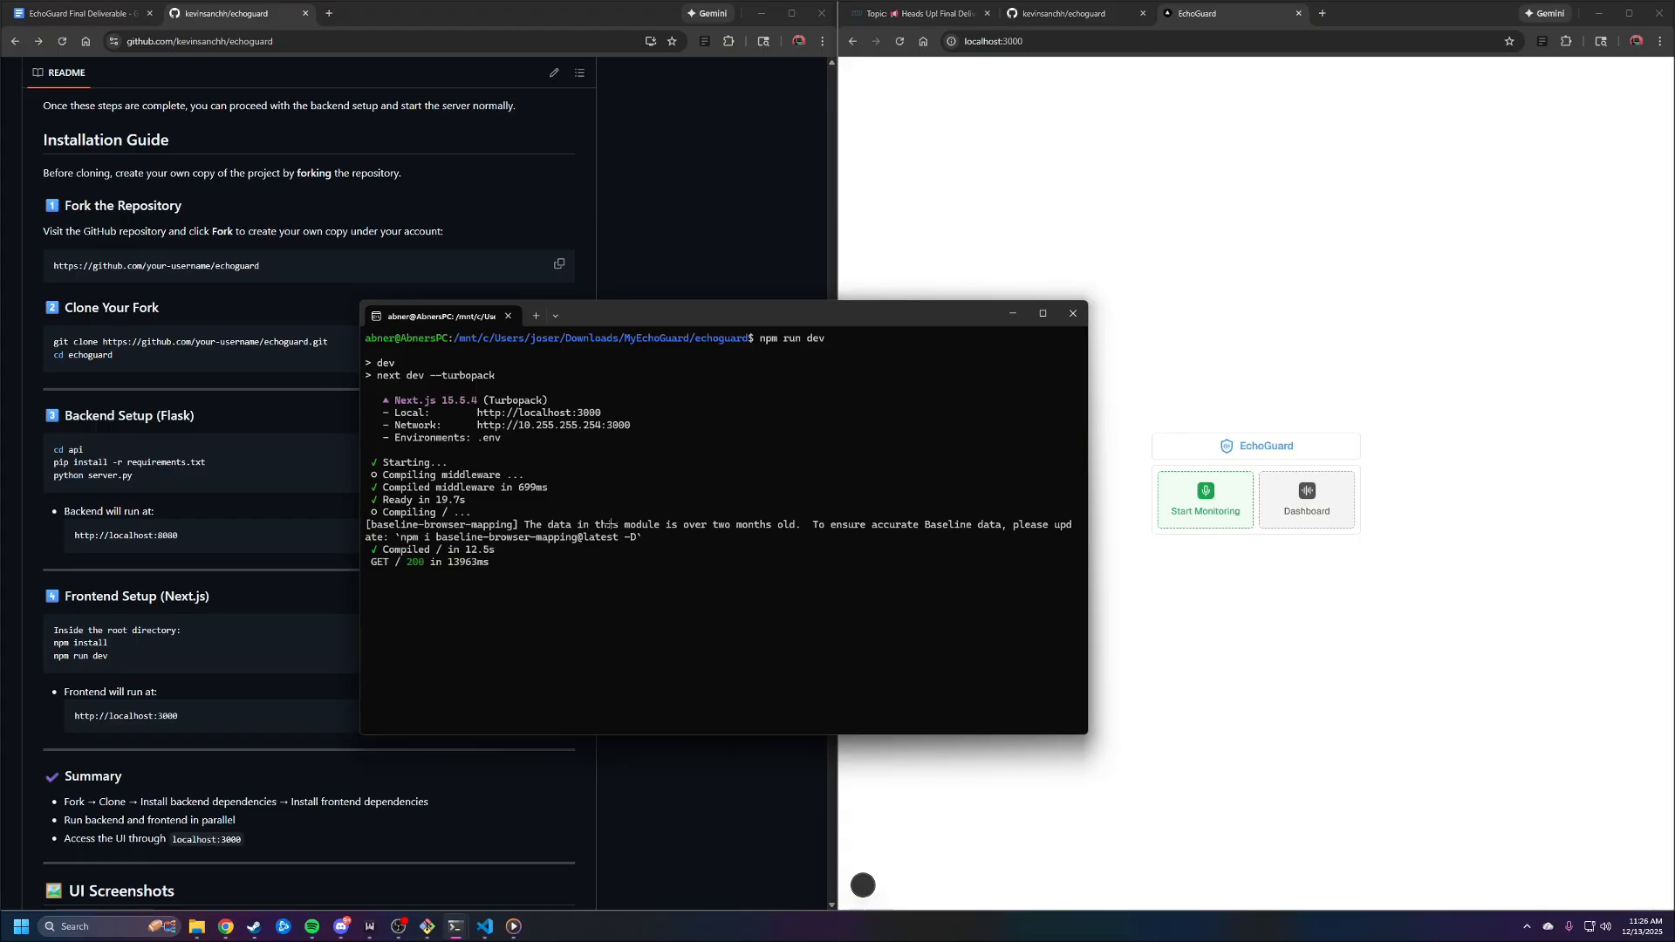
pyautogui.moveTo(881, 315); pyautogui.dragTo(730, 287)
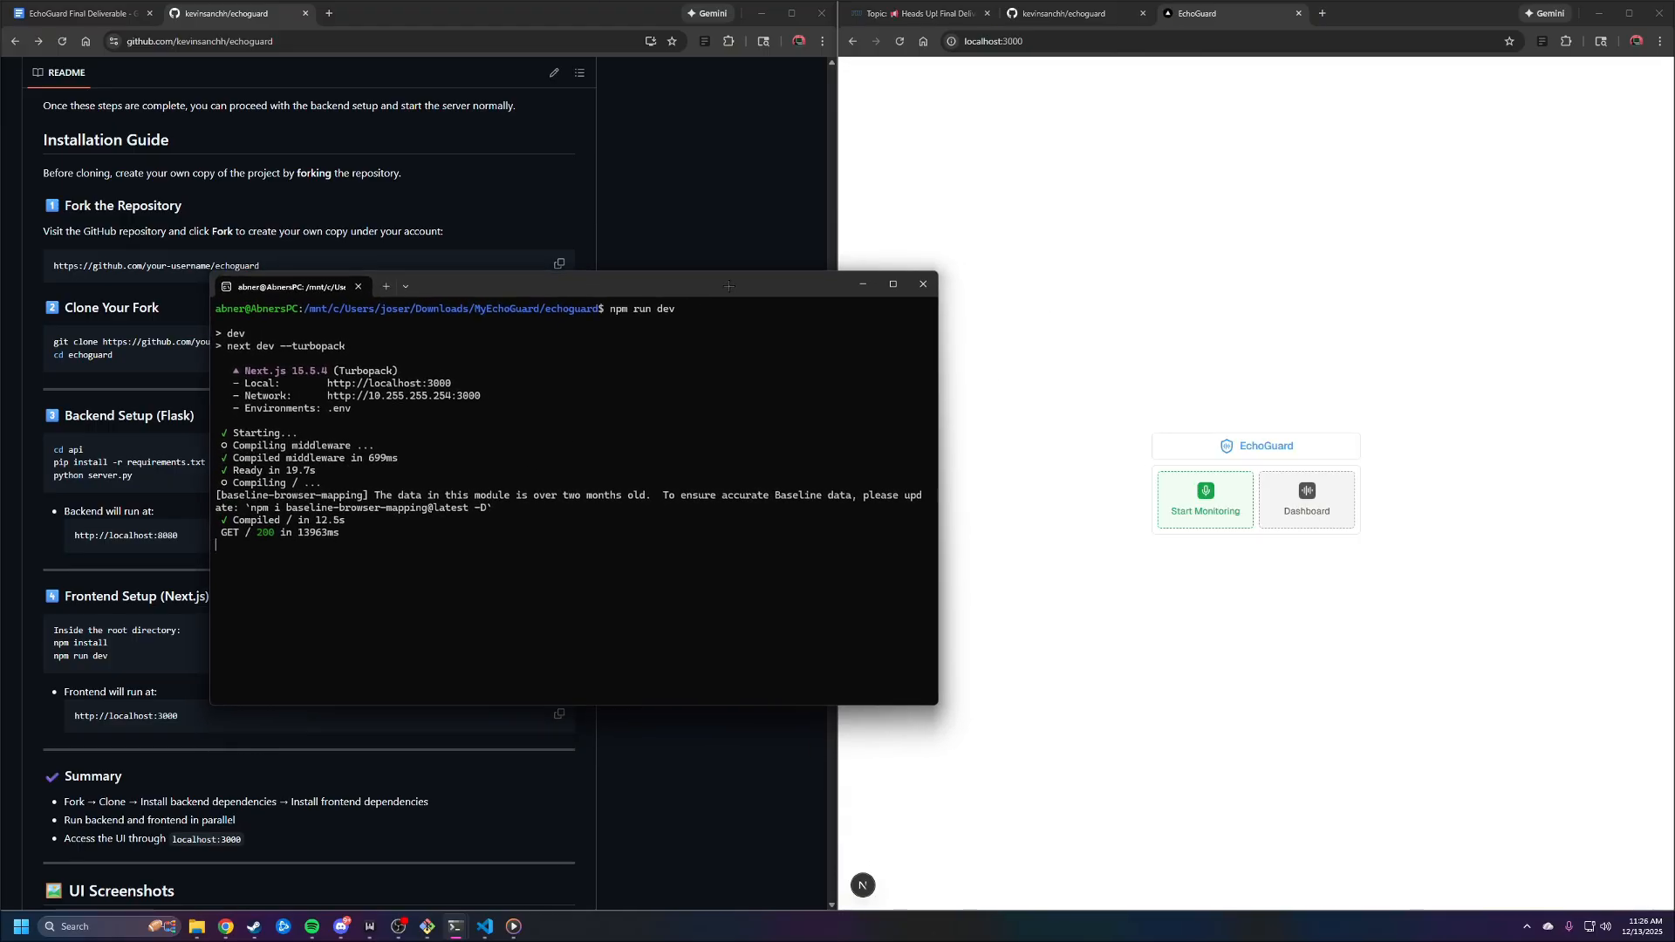
# Open the Start Monitoring page in EchoGuard and go back to the home page
pyautogui.click(1136, 285)
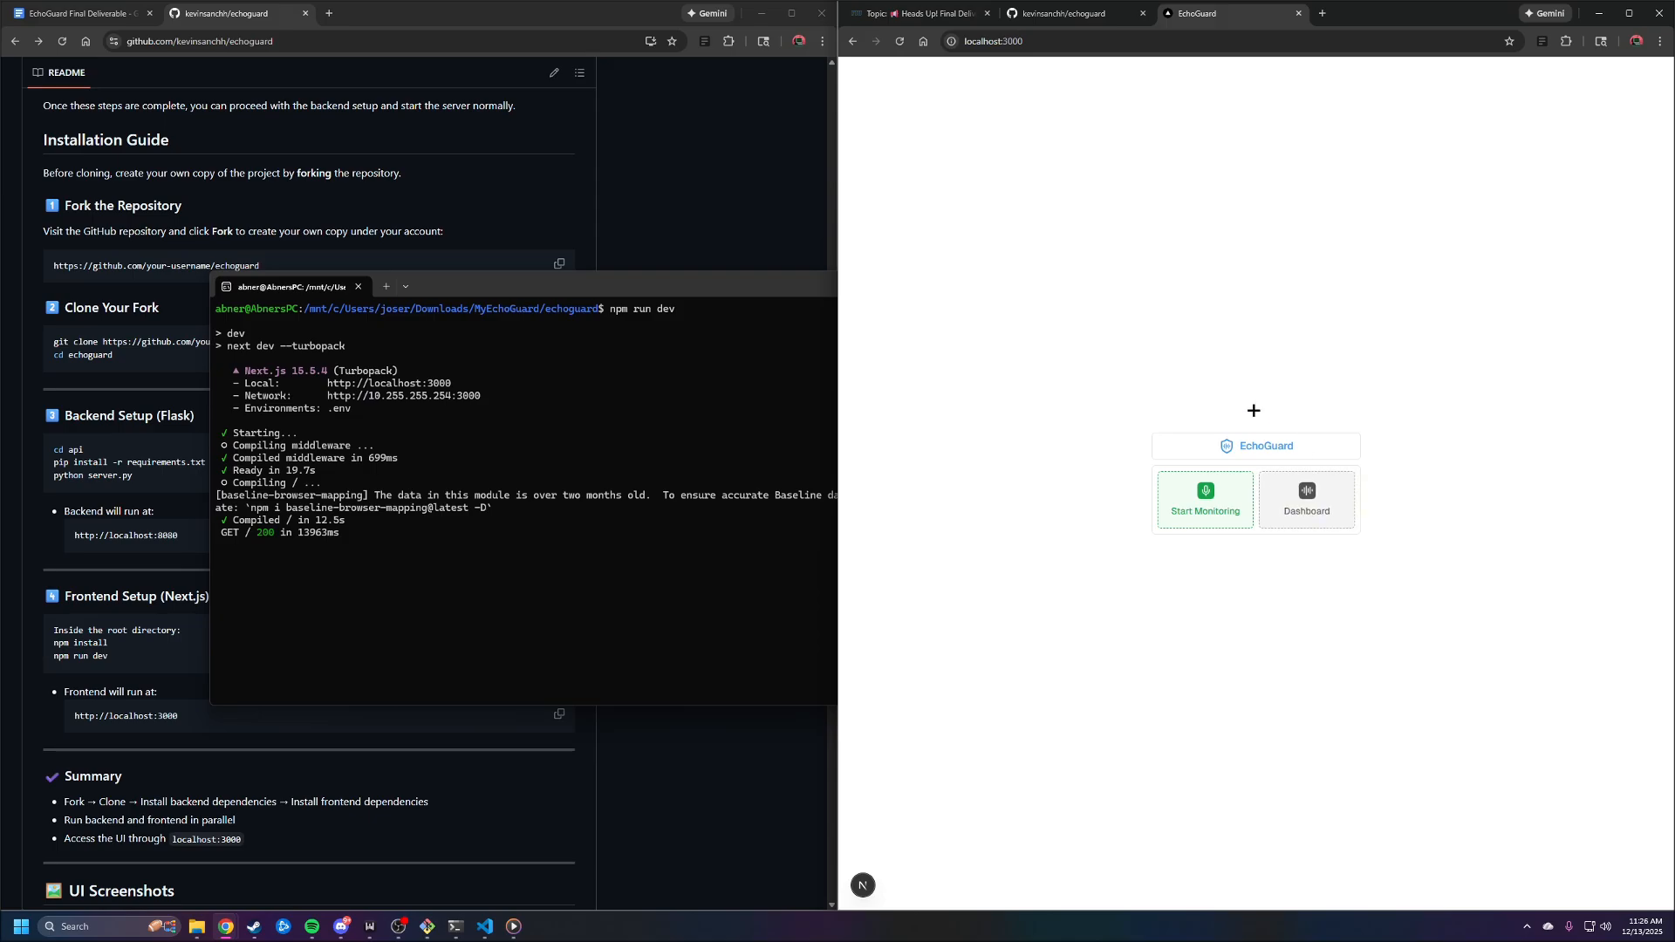
pyautogui.click(1217, 510)
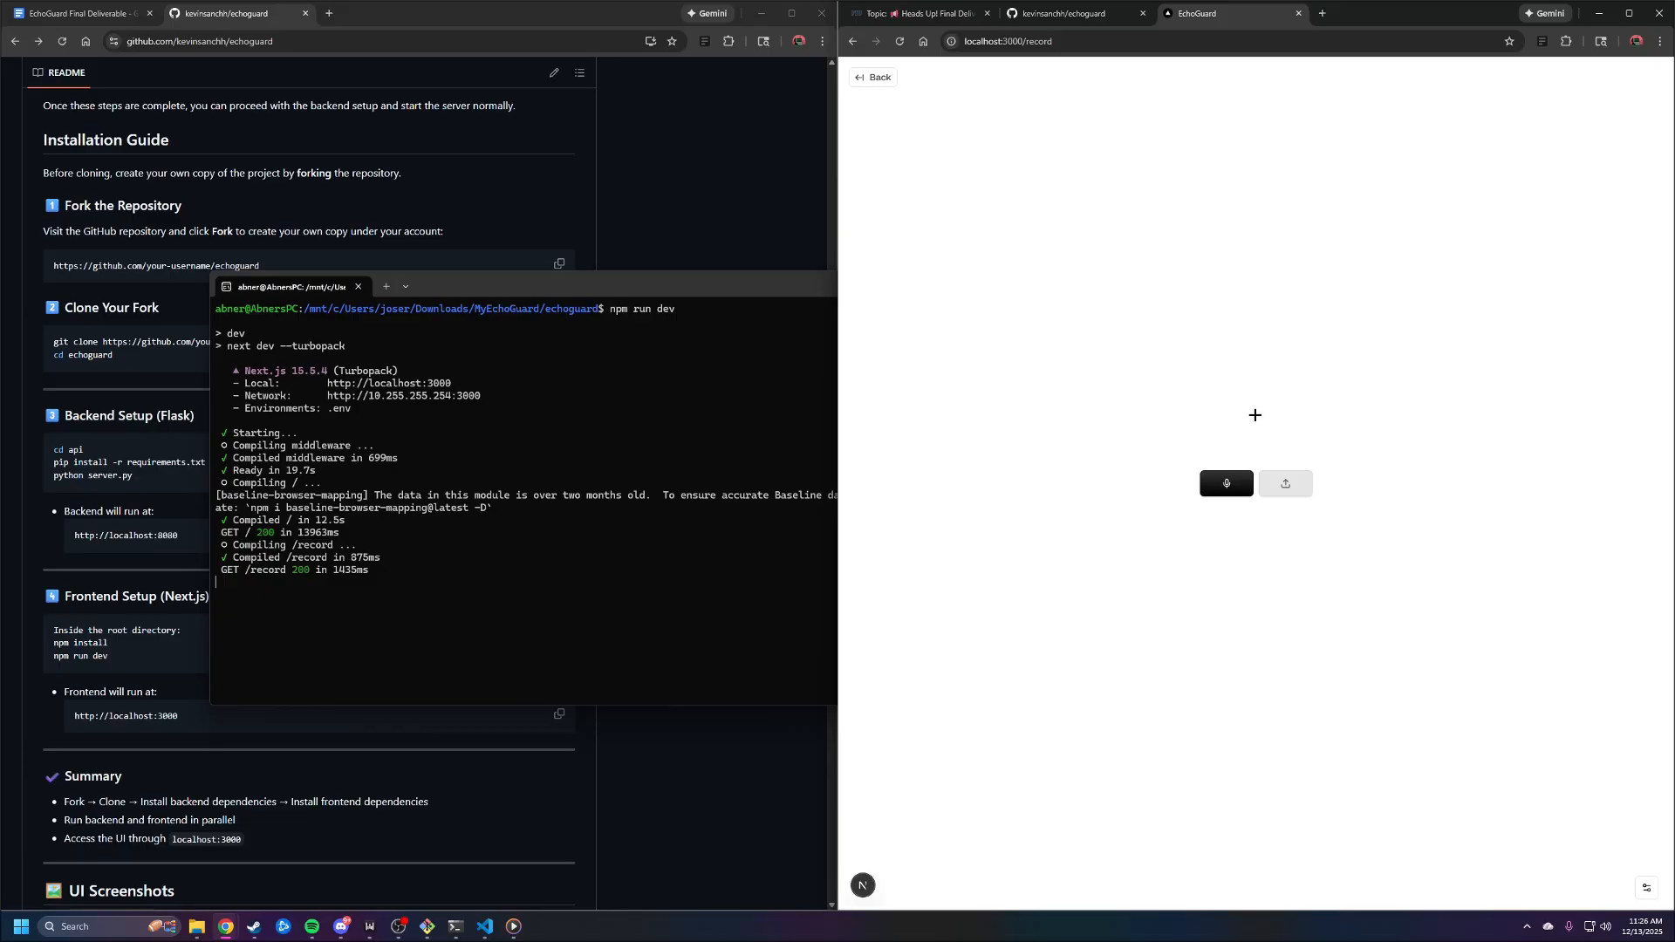
pyautogui.click(872, 77)
# Open the EchoGuard Dashboard, look through the saved recordings, and clear all history
pyautogui.click(1334, 493)
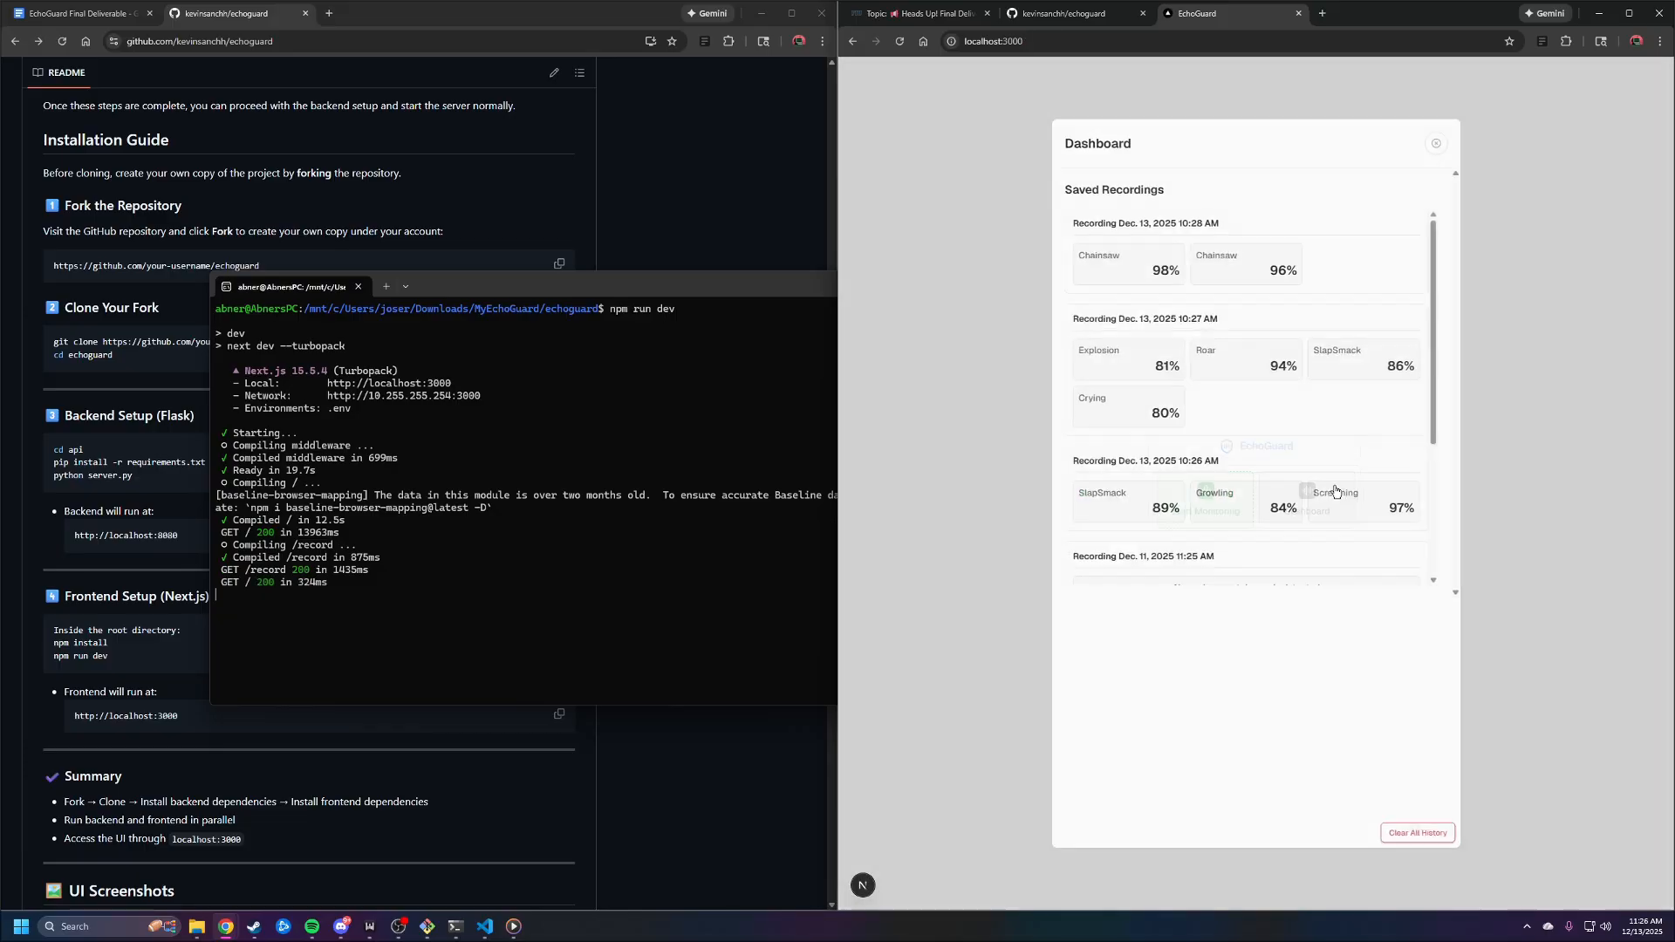
pyautogui.scroll(-1, 1300, 384)
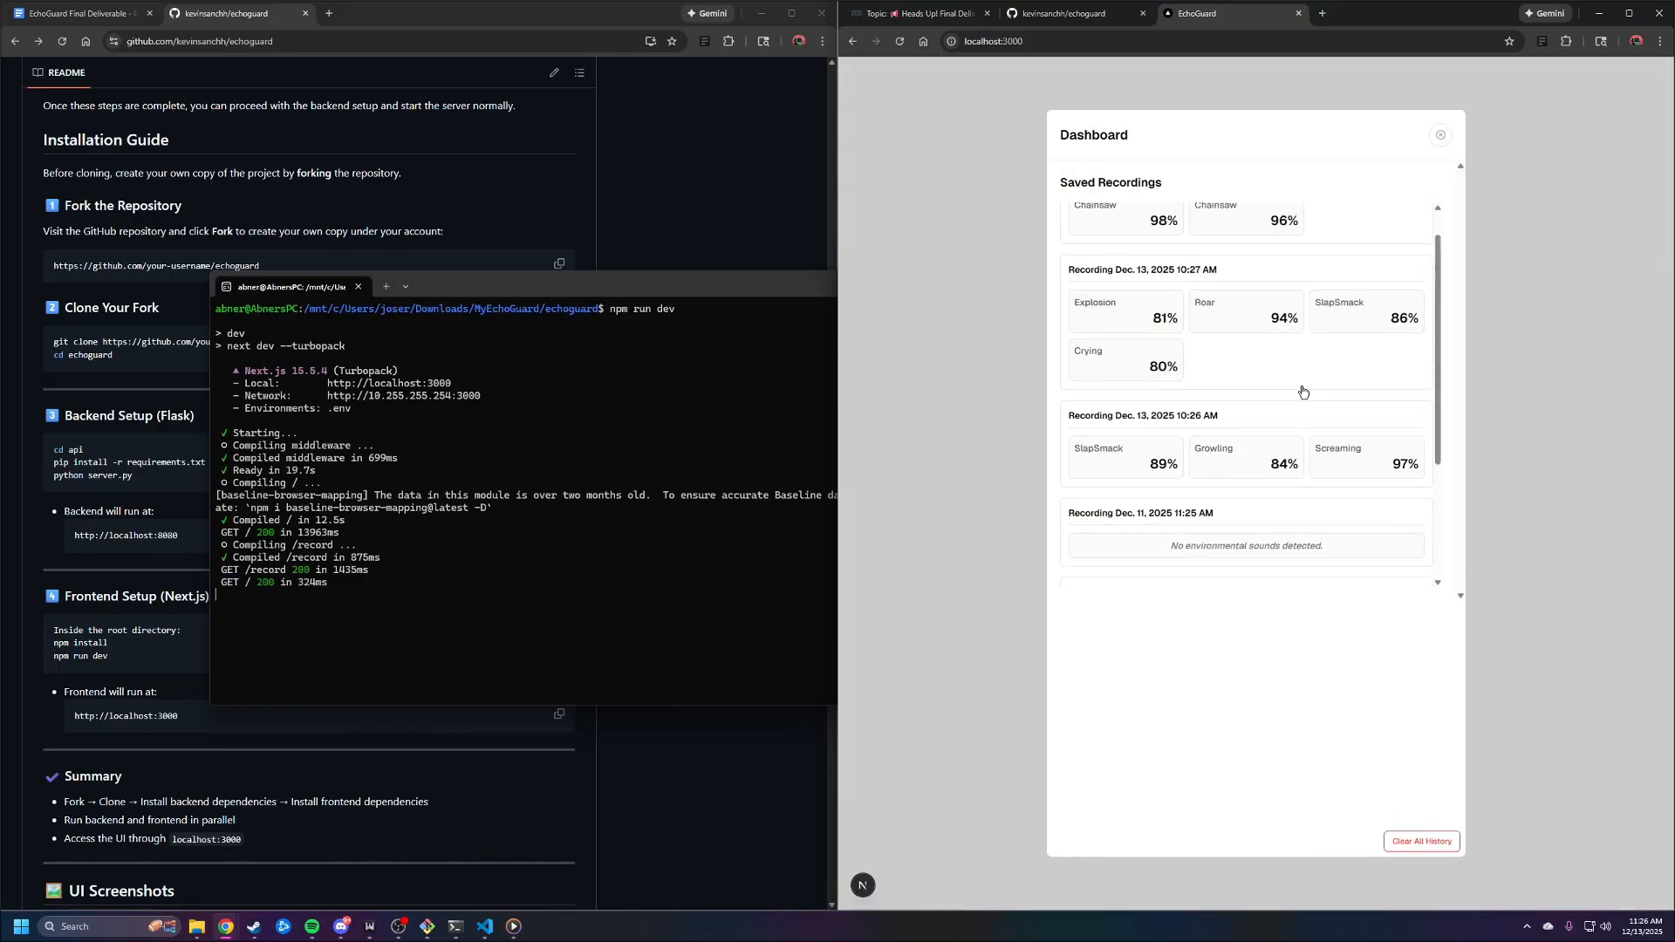
pyautogui.scroll(1, 1302, 391)
pyautogui.click(1416, 840)
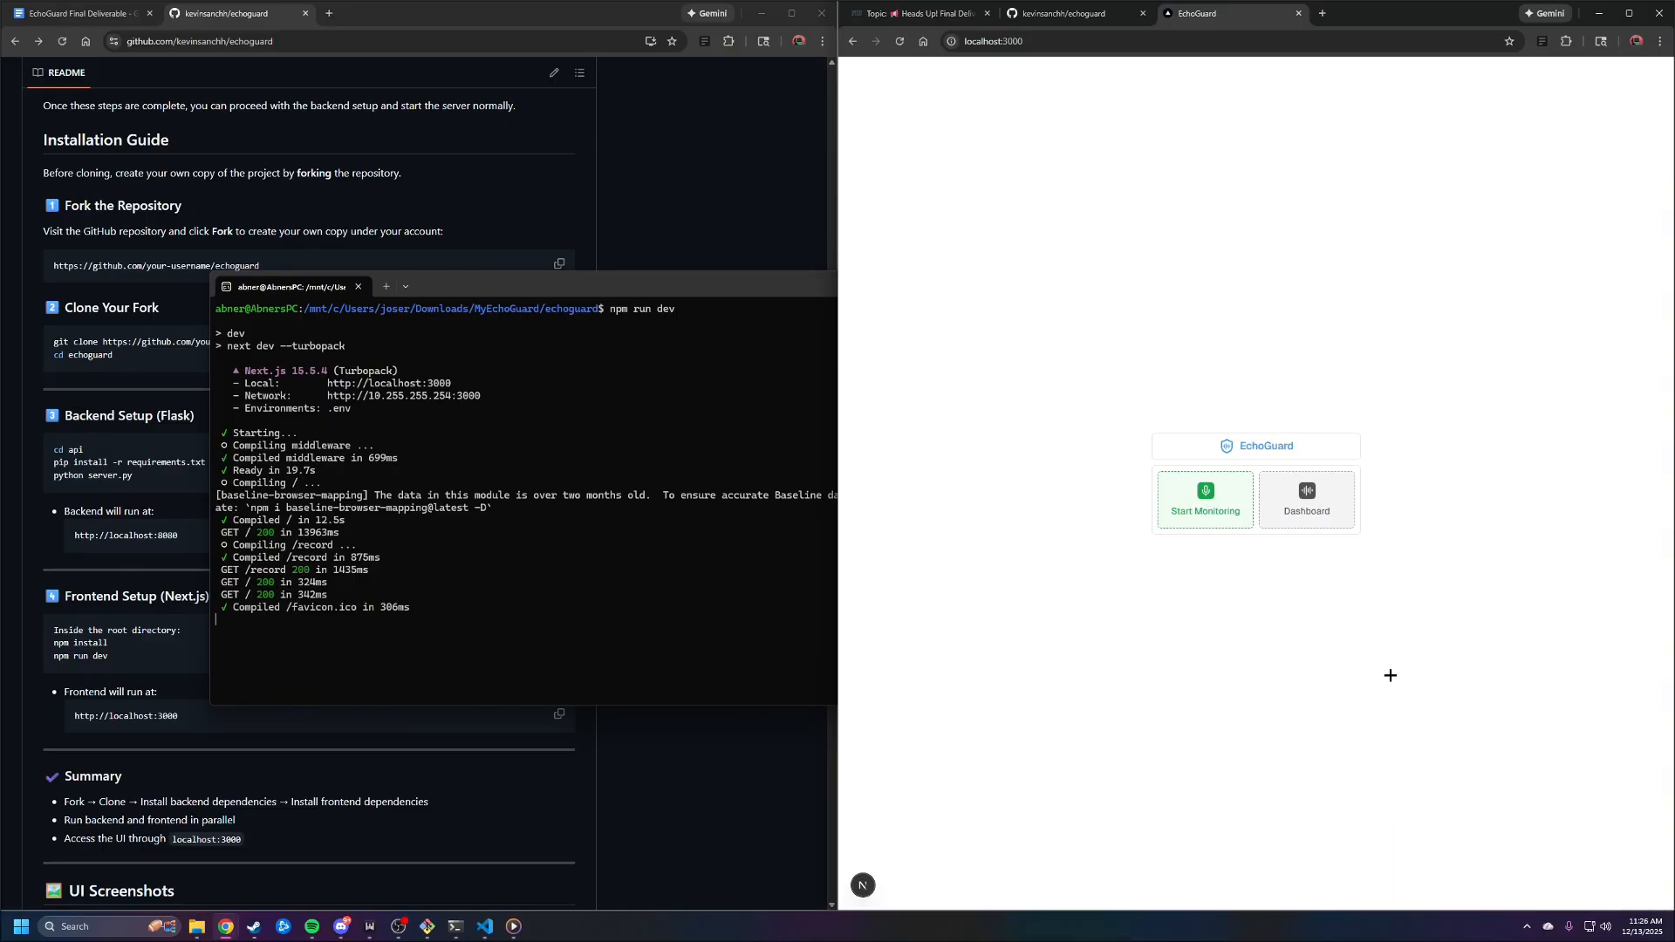